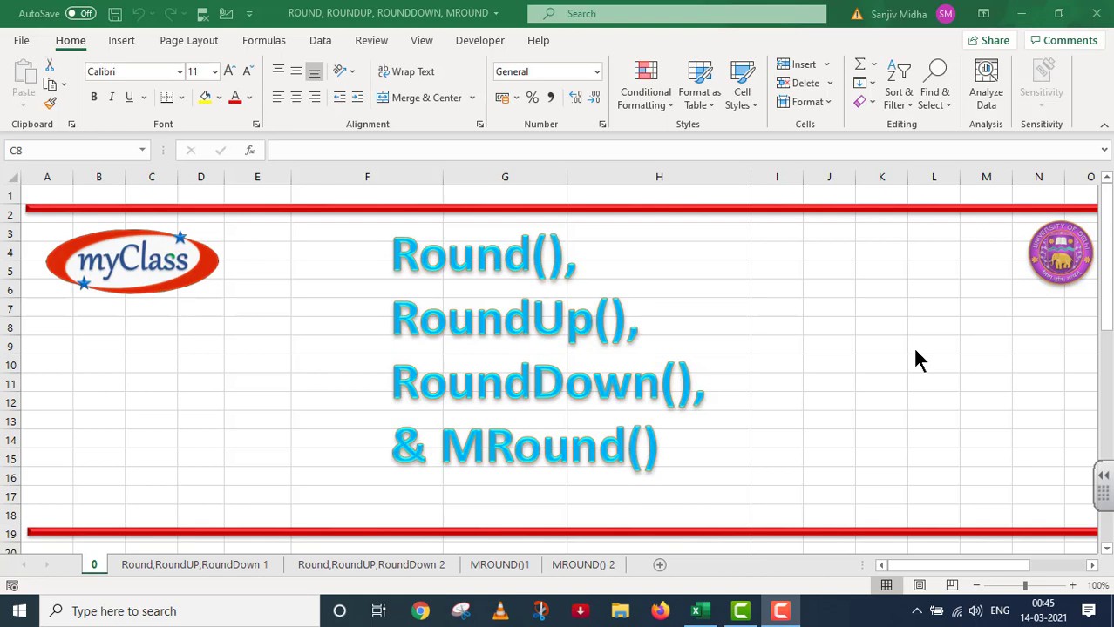
# On the "Round,RoundUP,RoundDown 2" sheet, copy the SYNTAX heading's formatting onto the ROUND() syntax cell I6.
pyautogui.click(365, 567)
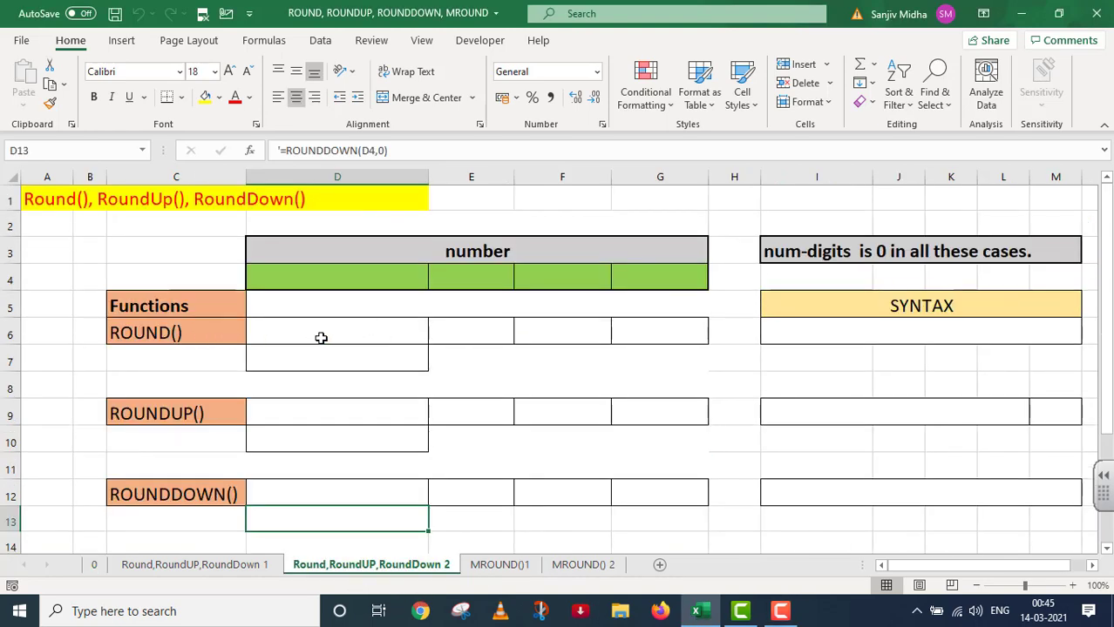
pyautogui.click(825, 308)
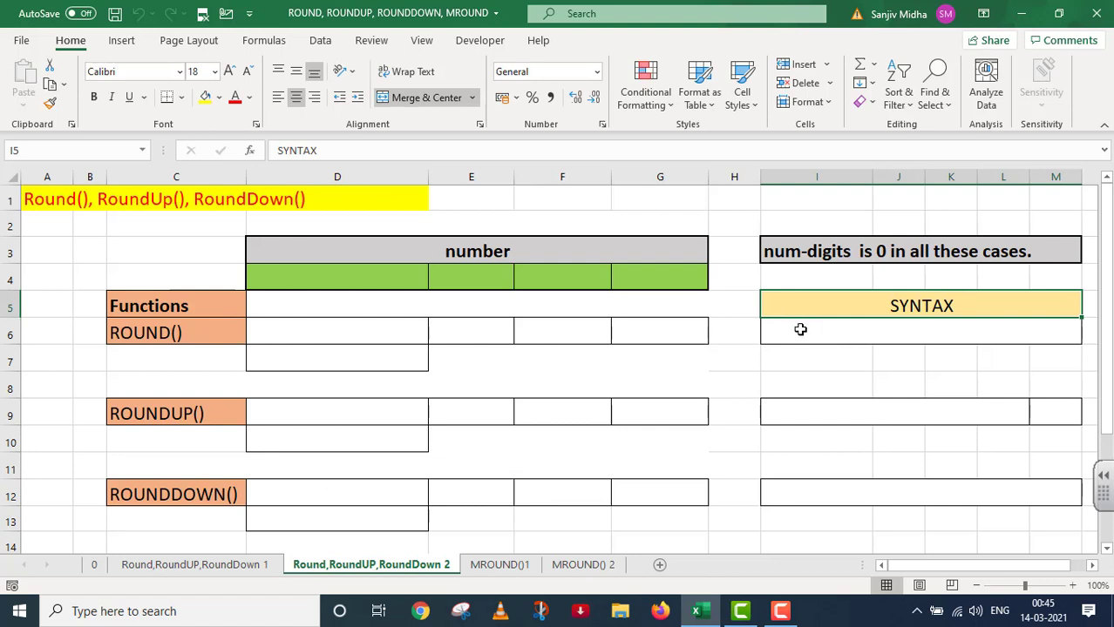
pyautogui.click(51, 103)
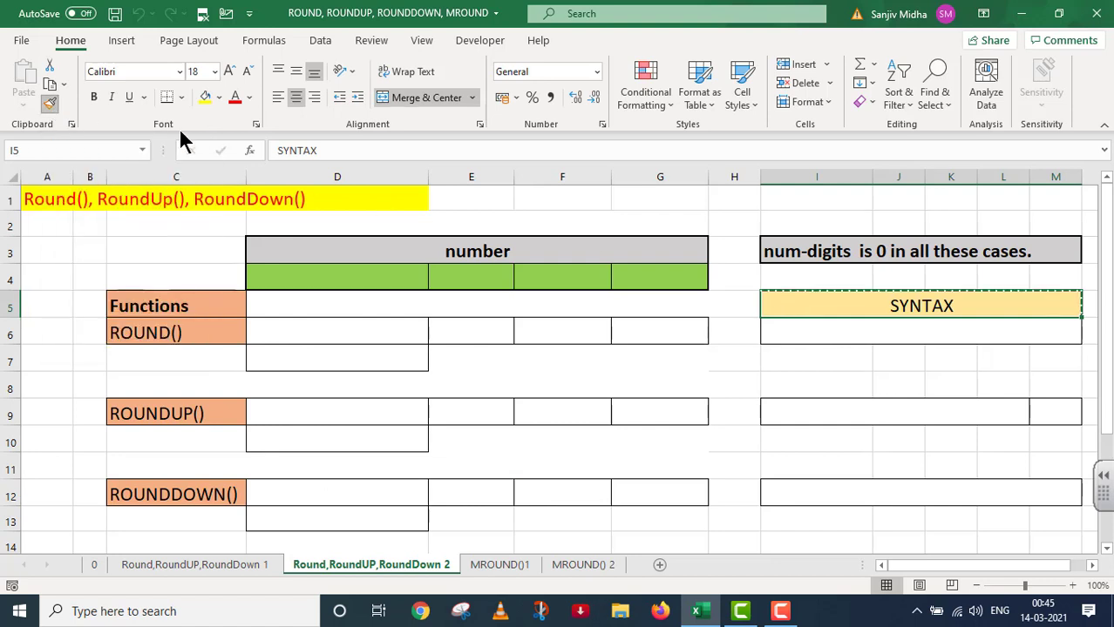
pyautogui.click(800, 331)
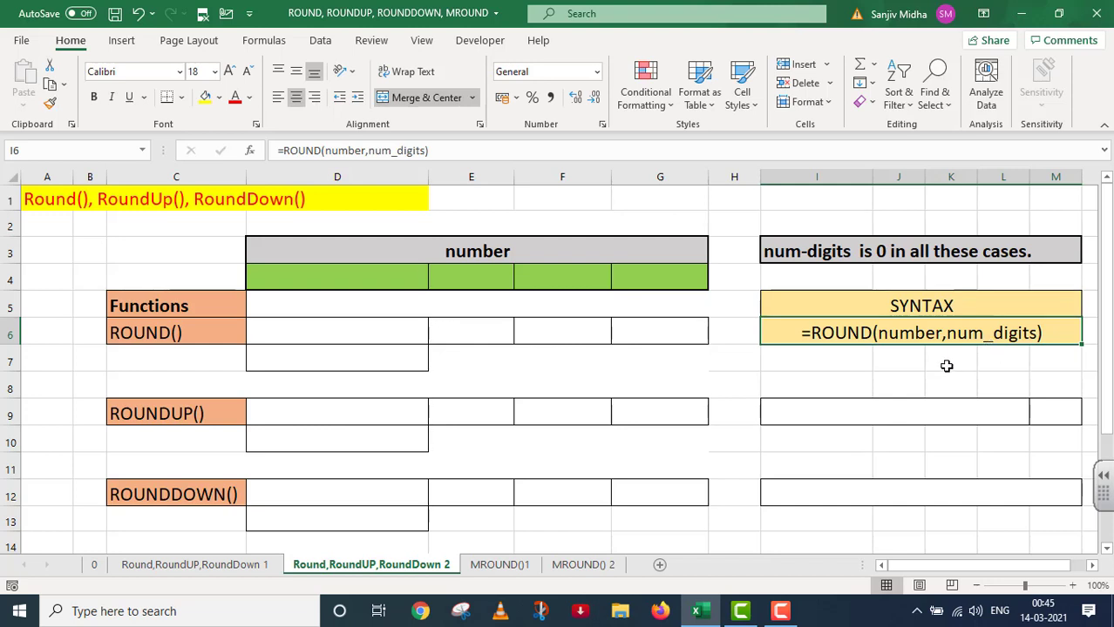
# Enter 7.2 as the first number in D4 and round it in D6 with =ROUND(D4,0).
pyautogui.click(367, 277)
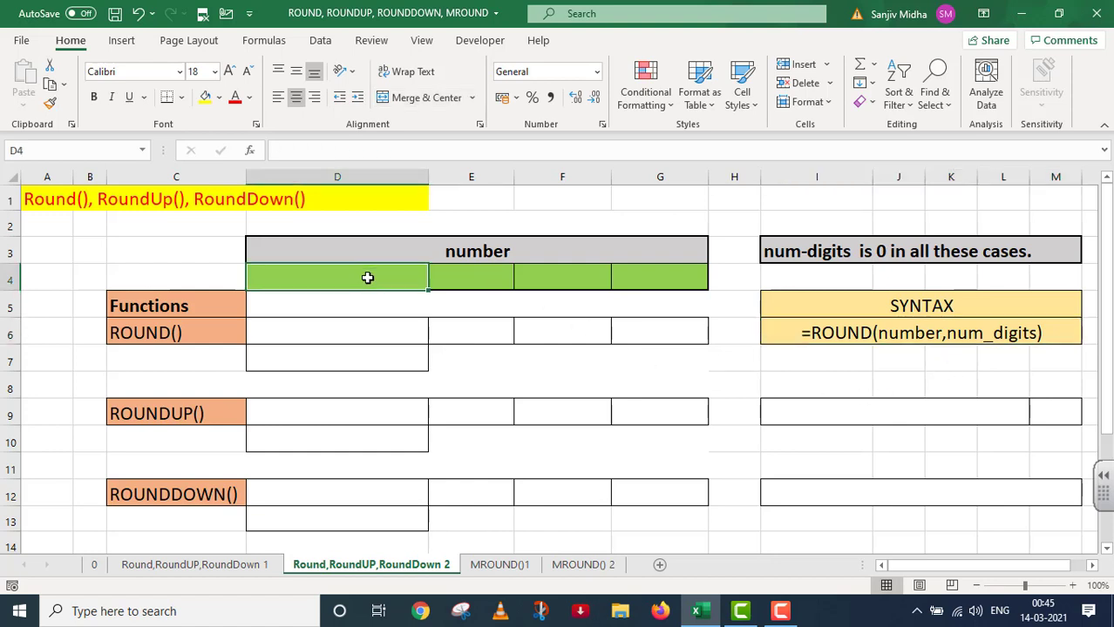
pyautogui.write('7.2')
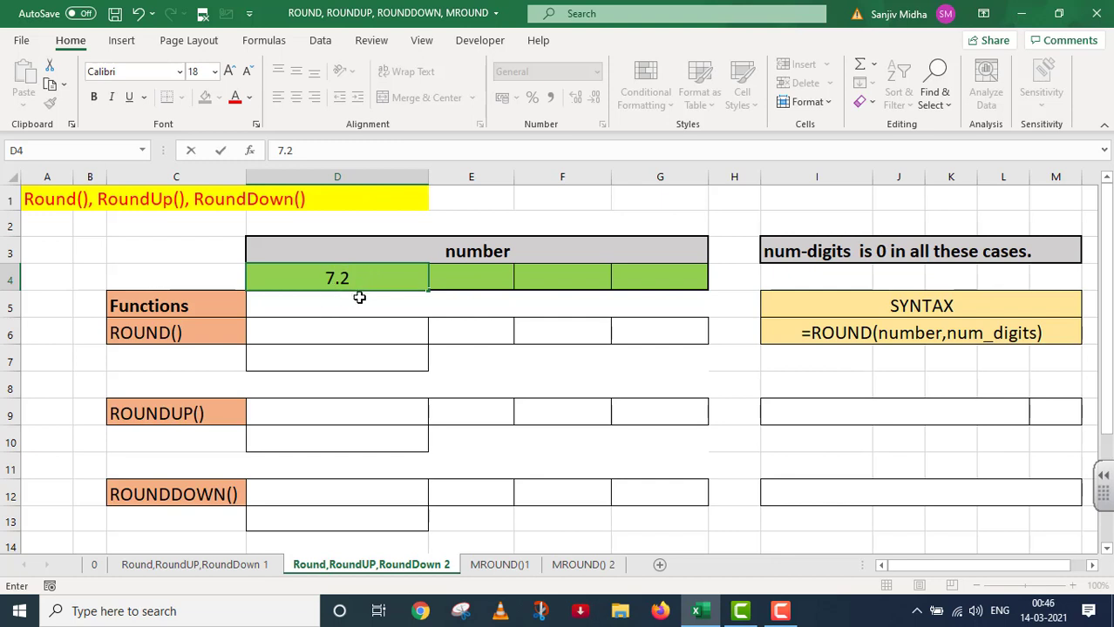
pyautogui.click(377, 331)
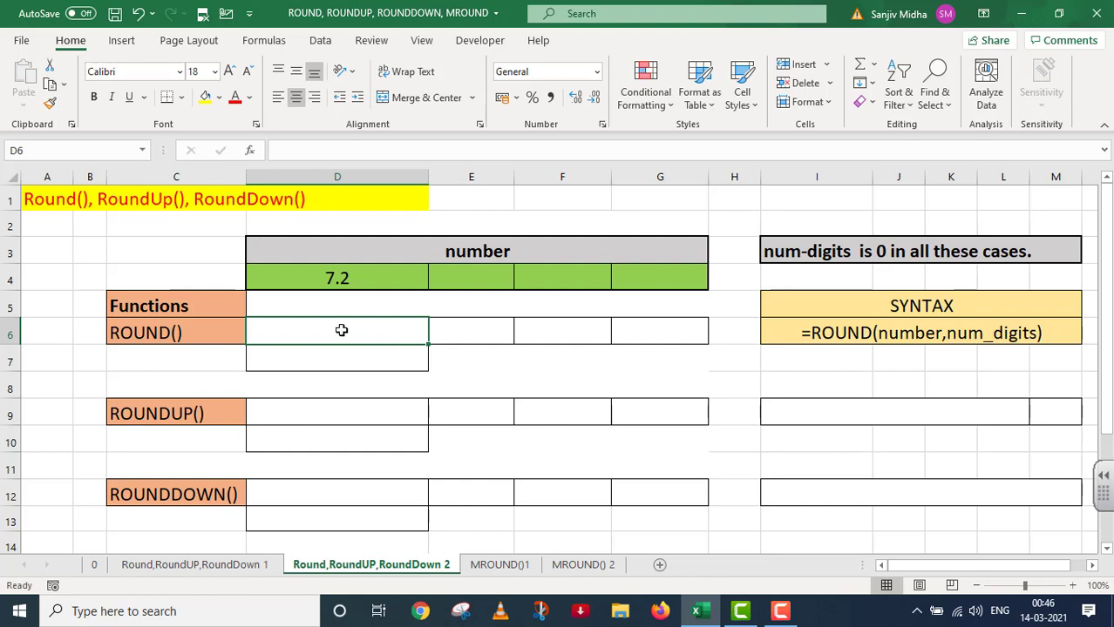
pyautogui.write('=')
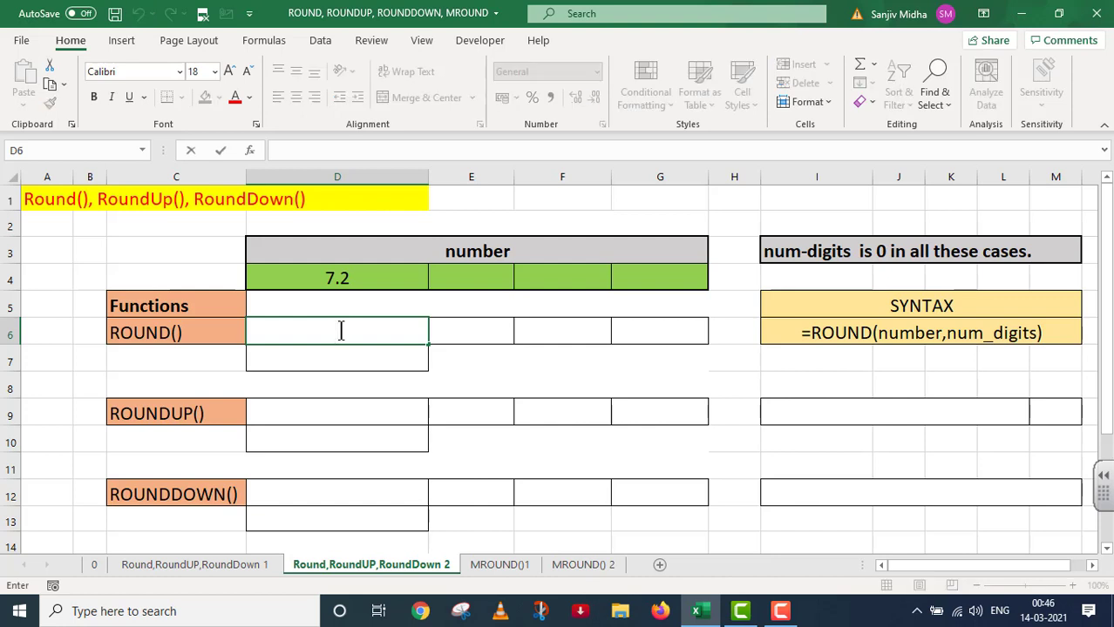
pyautogui.write('RO')
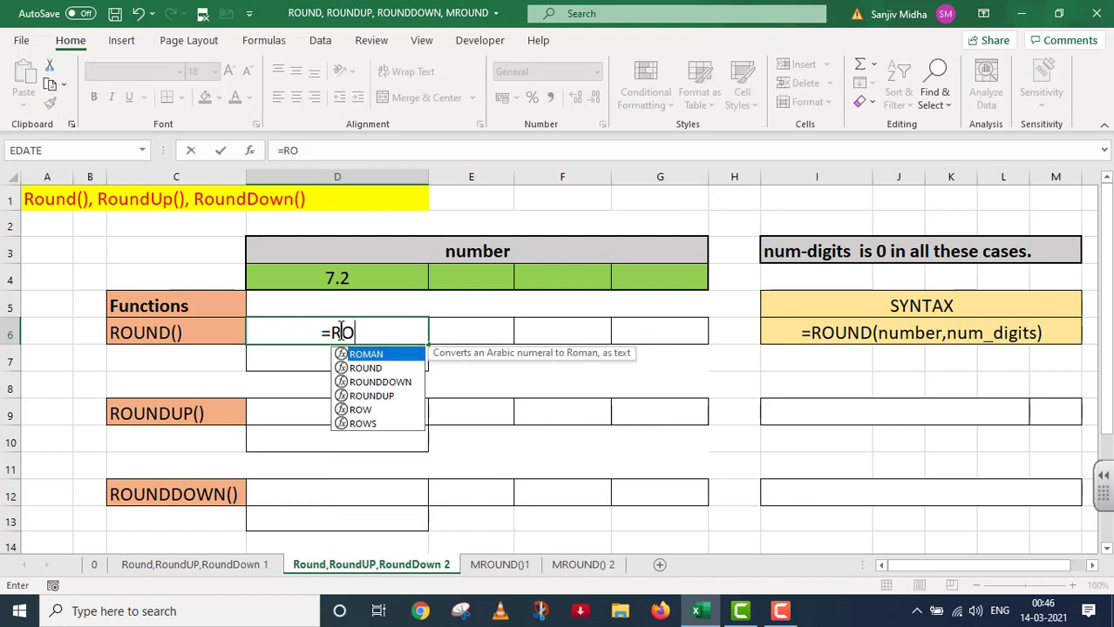
pyautogui.write('UND(')
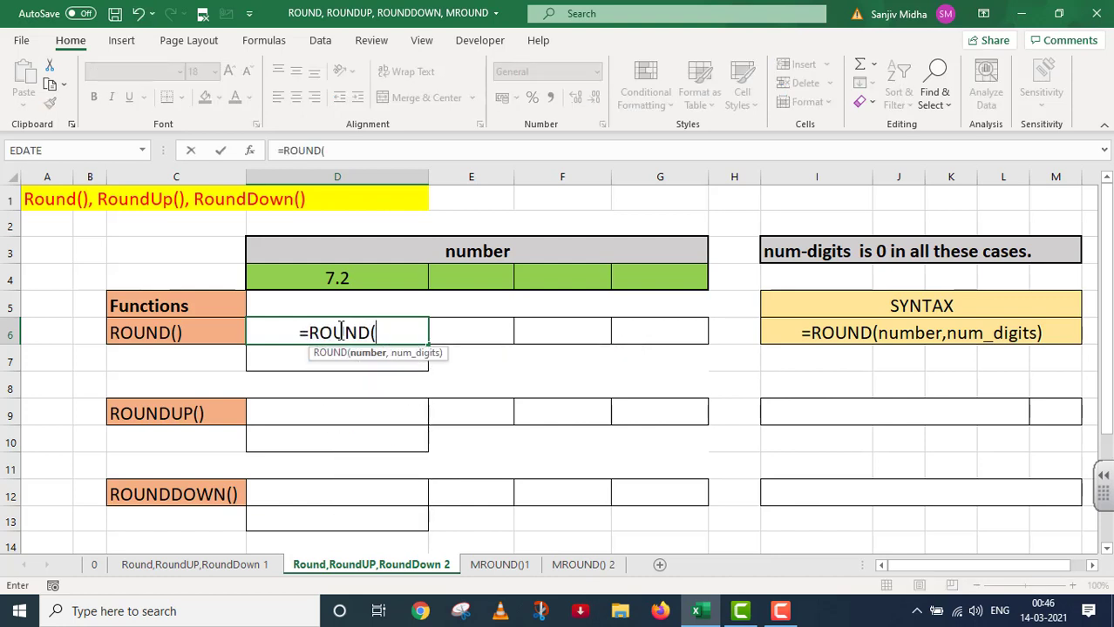
pyautogui.click(340, 278)
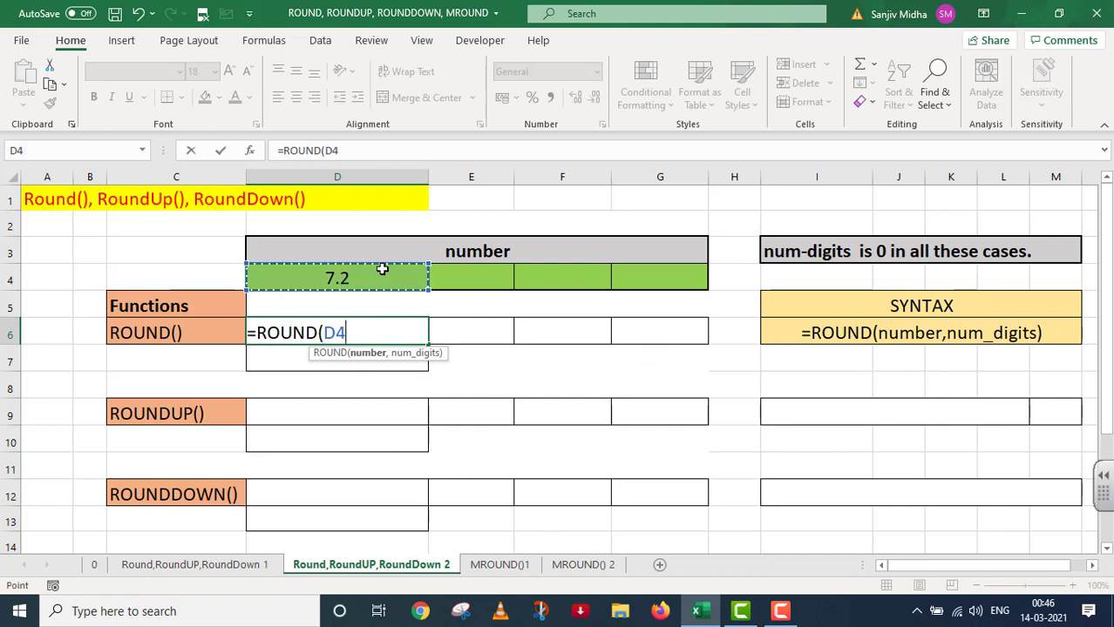
pyautogui.write(',')
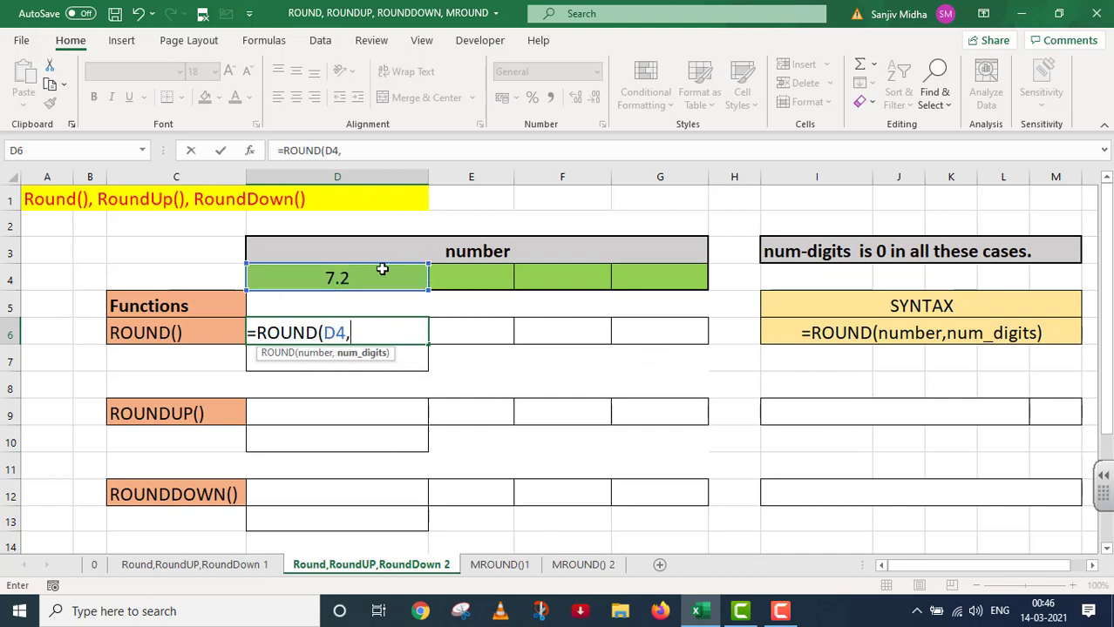
pyautogui.write('0')
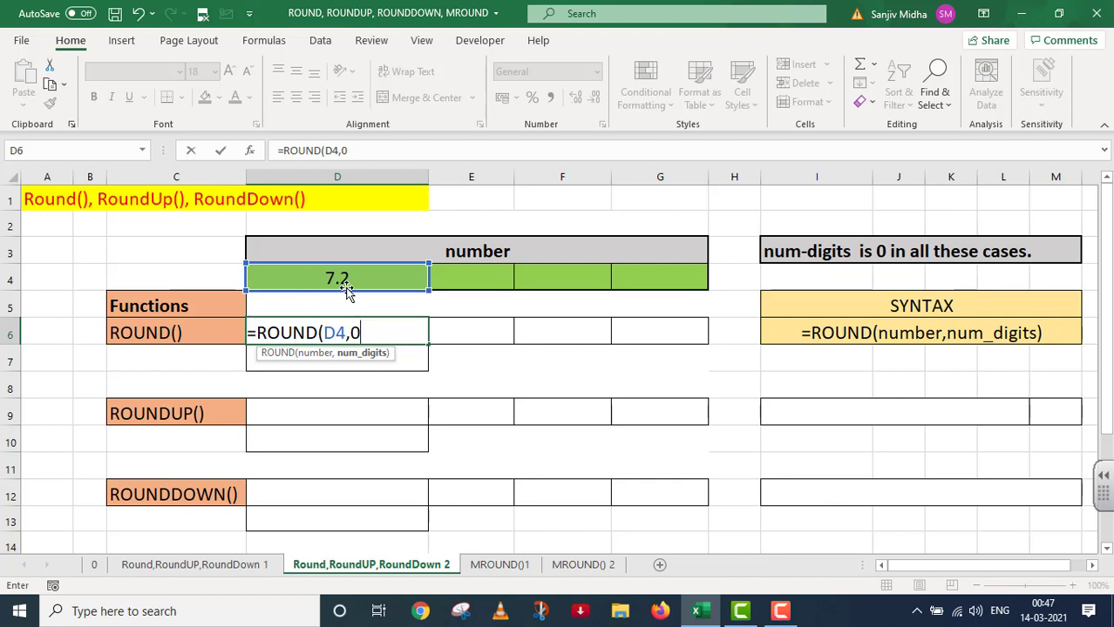
pyautogui.write(')')
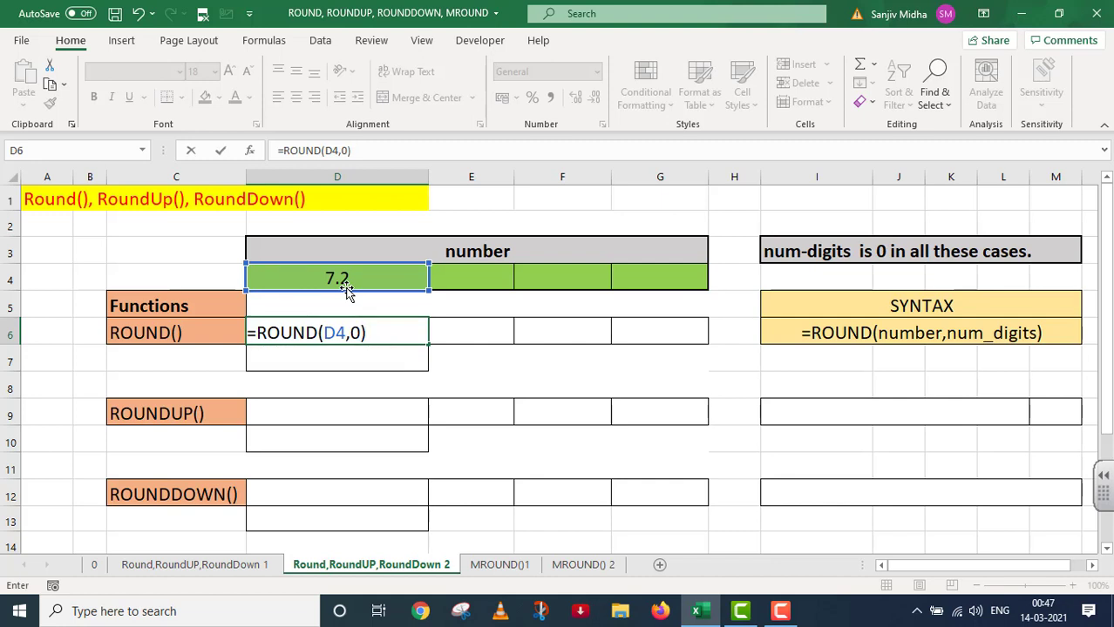
pyautogui.press('Return')
# Enter 7.6 as the second number in E4 and fill the ROUND formula from D6 into E6.
pyautogui.click(462, 277)
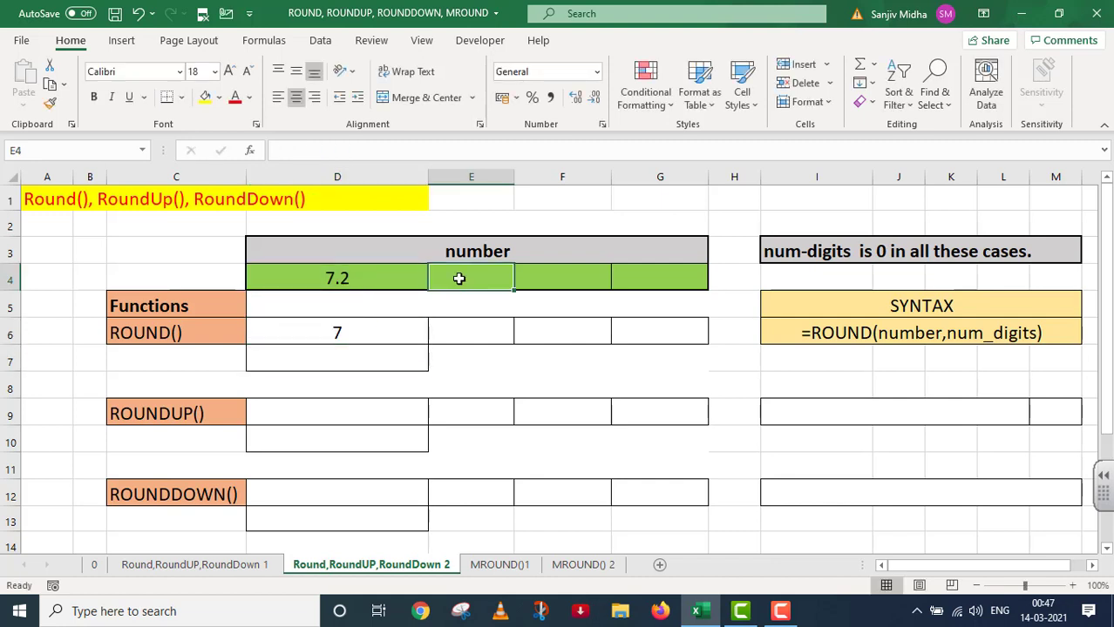
pyautogui.write('7.6')
pyautogui.press('Return')
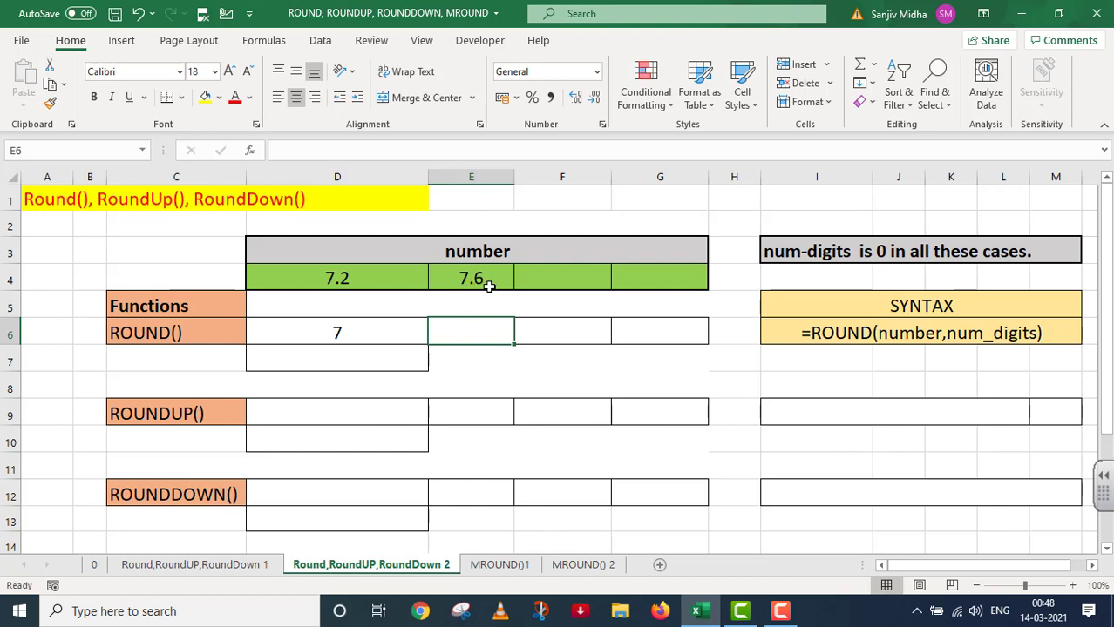
pyautogui.click(395, 333)
pyautogui.moveTo(428, 346); pyautogui.dragTo(514, 349)
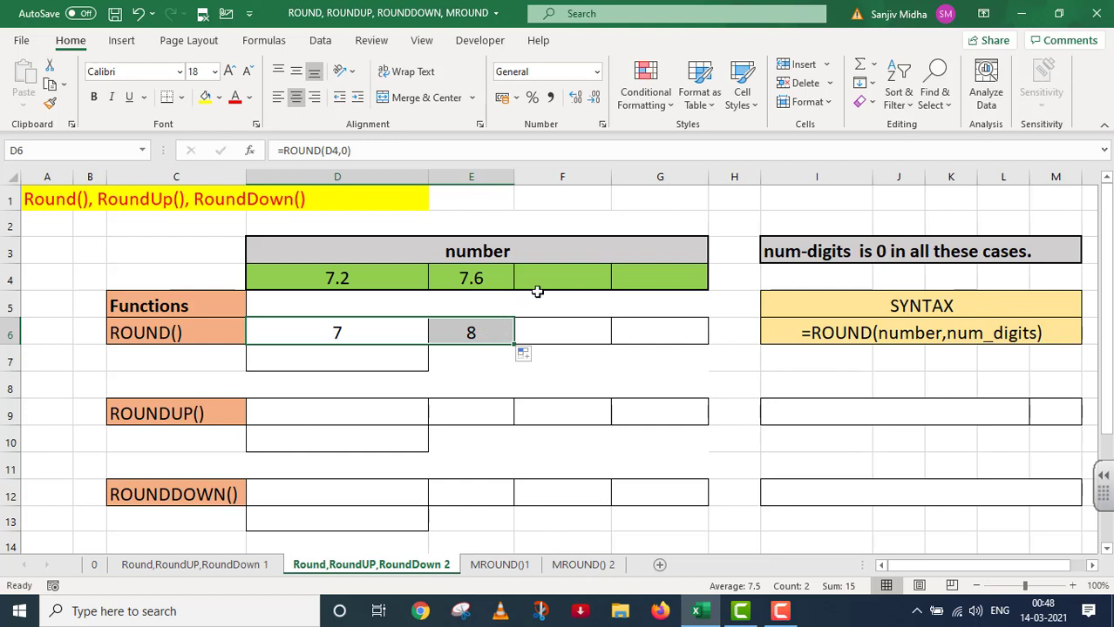
# Enter 8.492 as the third number in F4 and fill the ROUND formula from E6 into F6.
pyautogui.click(563, 283)
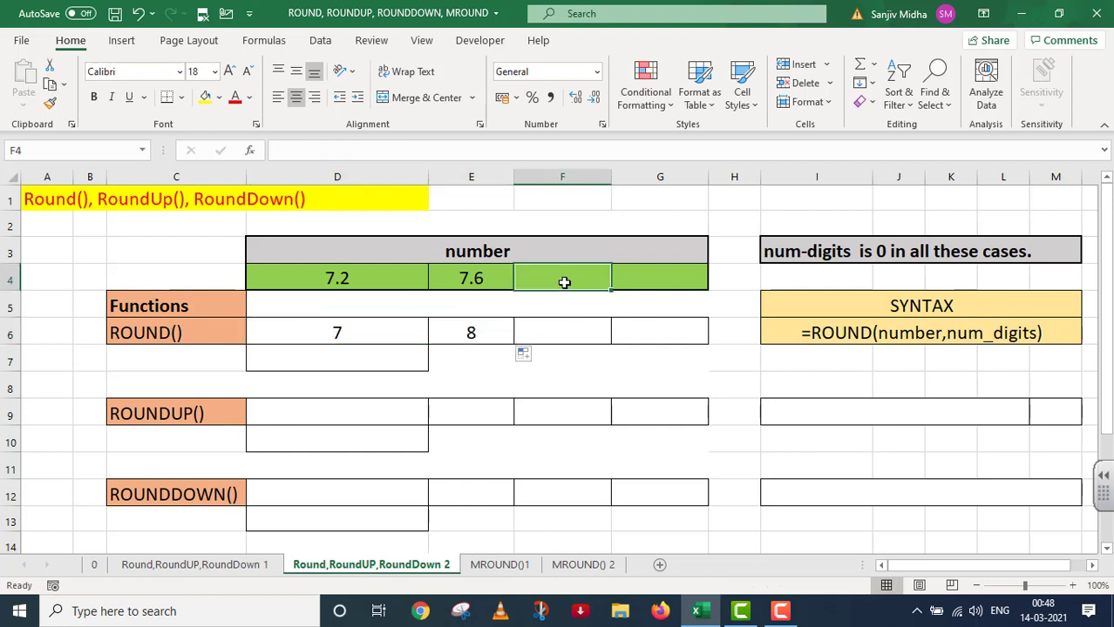
pyautogui.write('8.4')
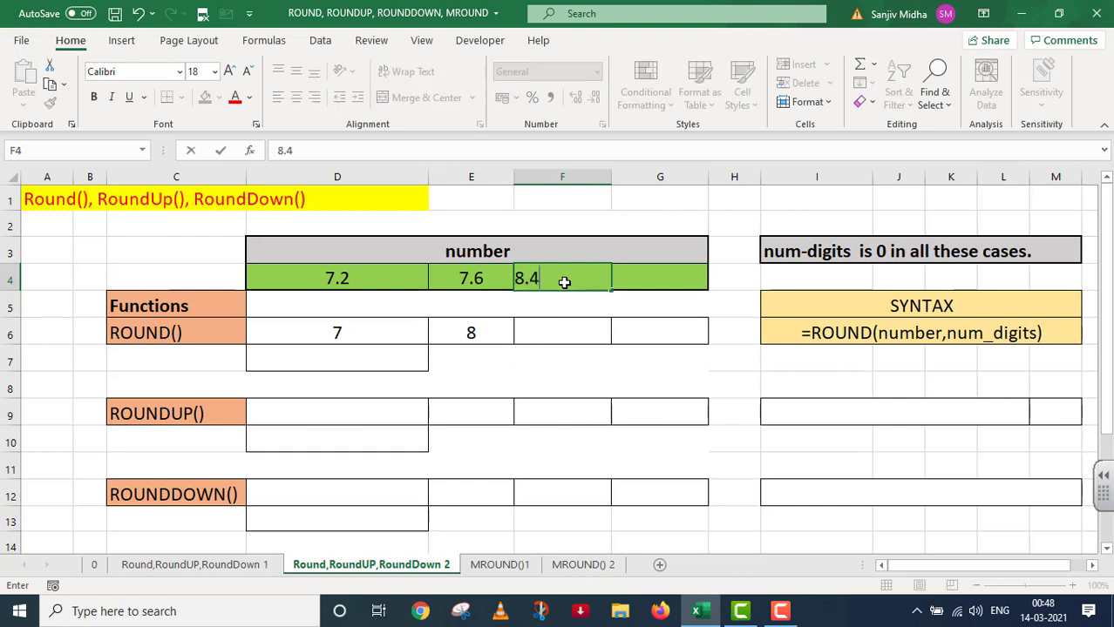
pyautogui.write('92')
pyautogui.click(540, 332)
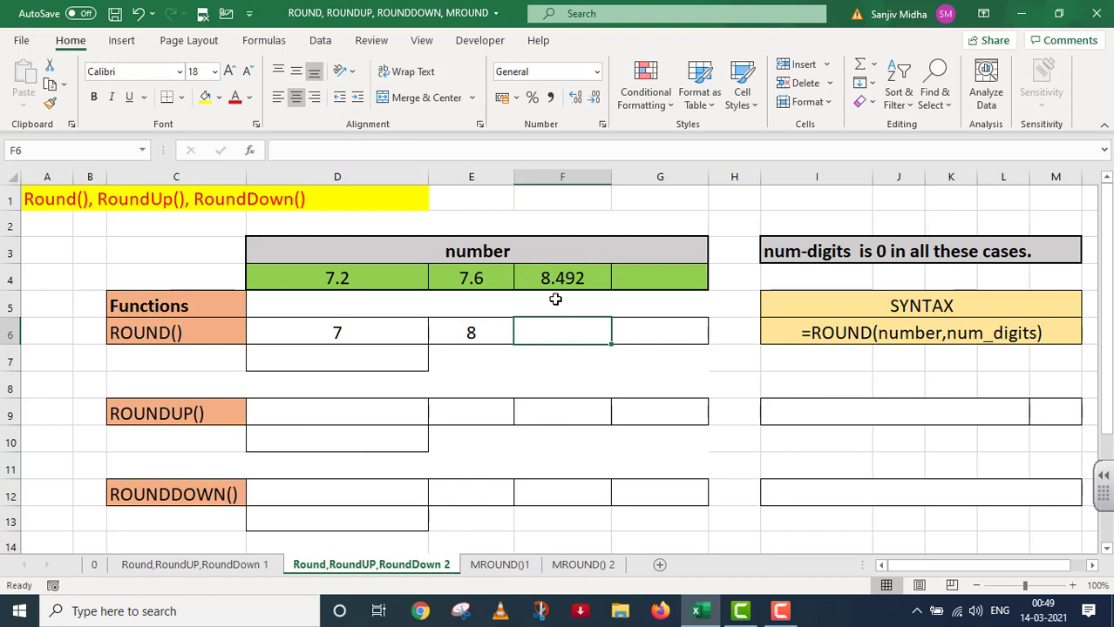
pyautogui.click(490, 332)
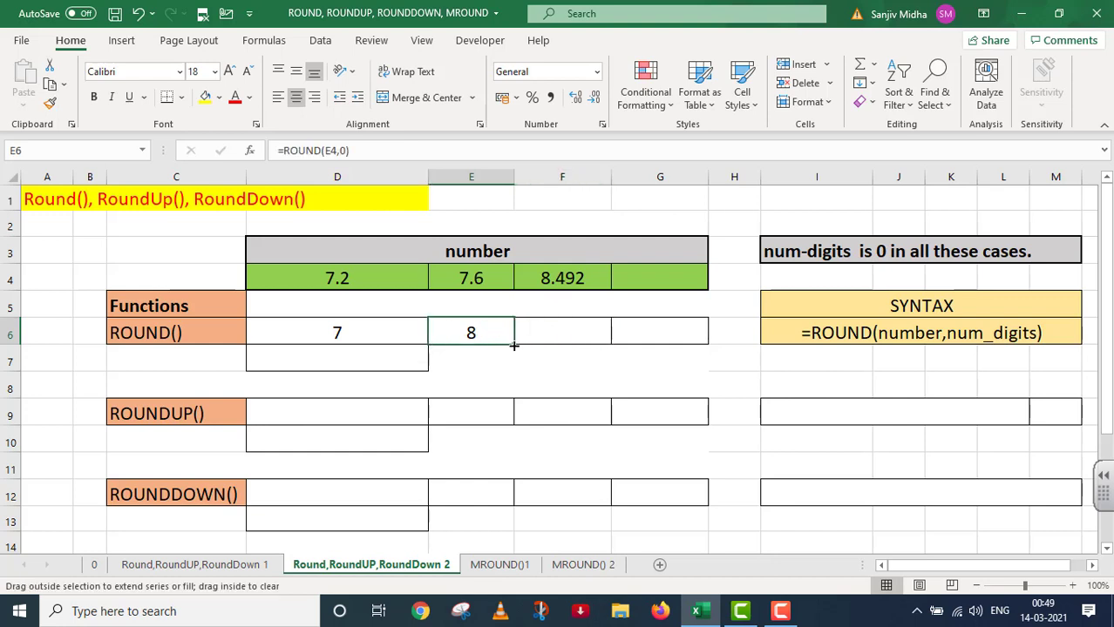
pyautogui.moveTo(514, 345); pyautogui.dragTo(593, 344)
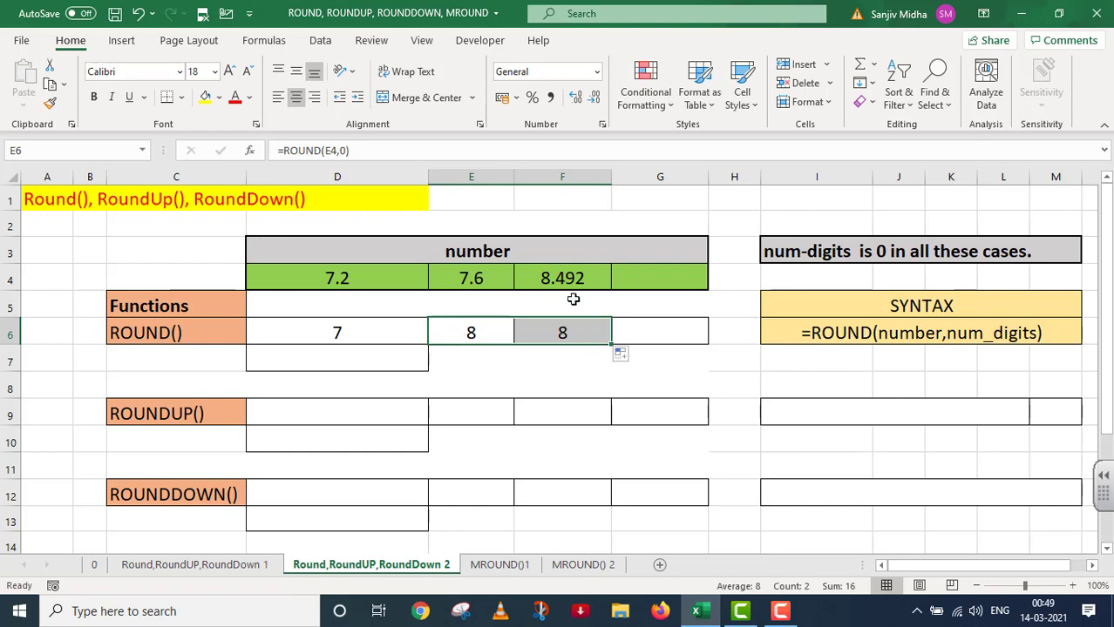
# Enter 8.997 as the fourth number in G4 and fill the ROUND formula from F6 into G6.
pyautogui.click(635, 283)
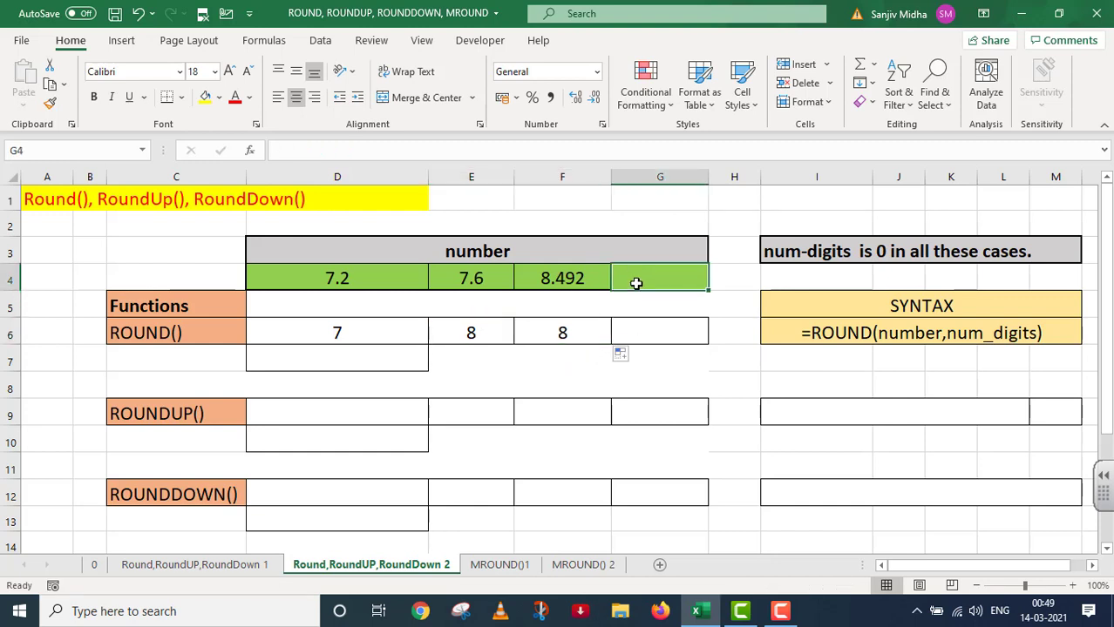
pyautogui.write('8.')
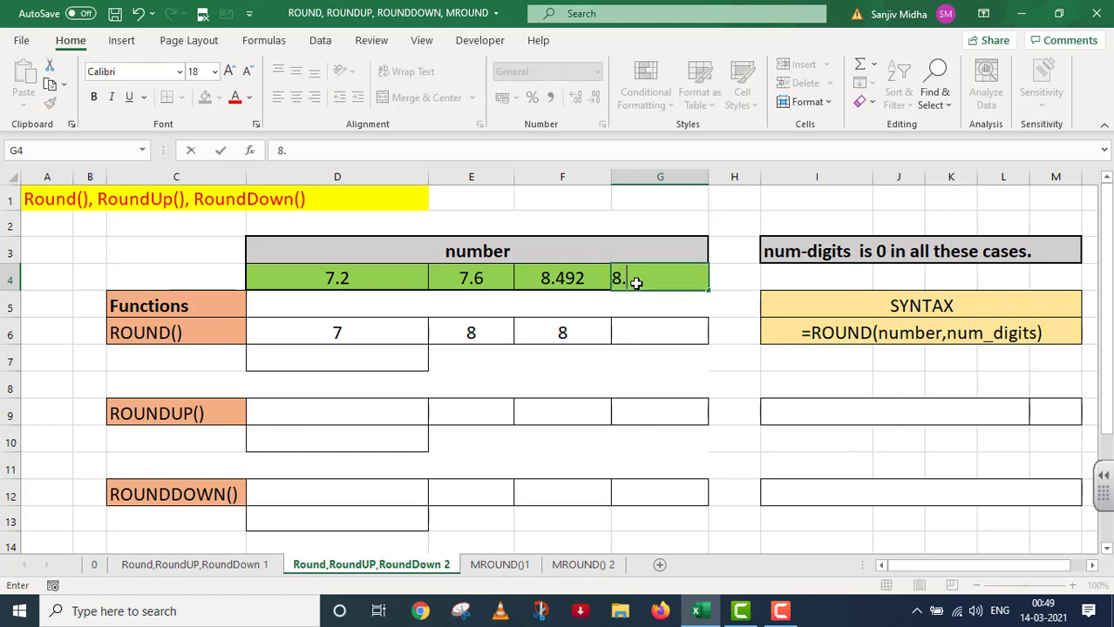
pyautogui.write('997')
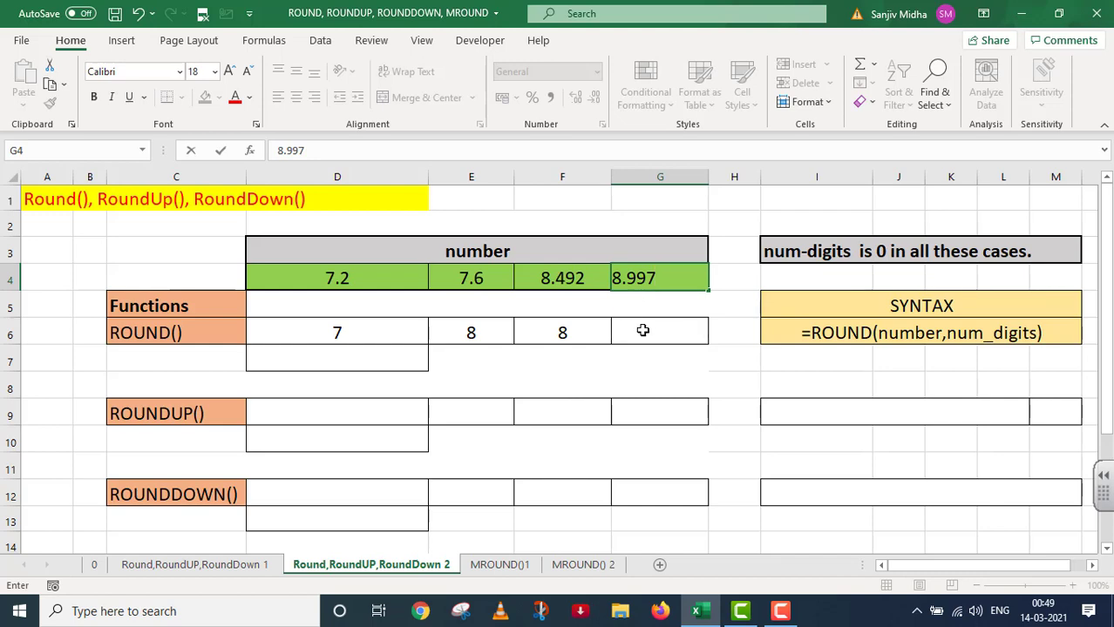
pyautogui.click(589, 345)
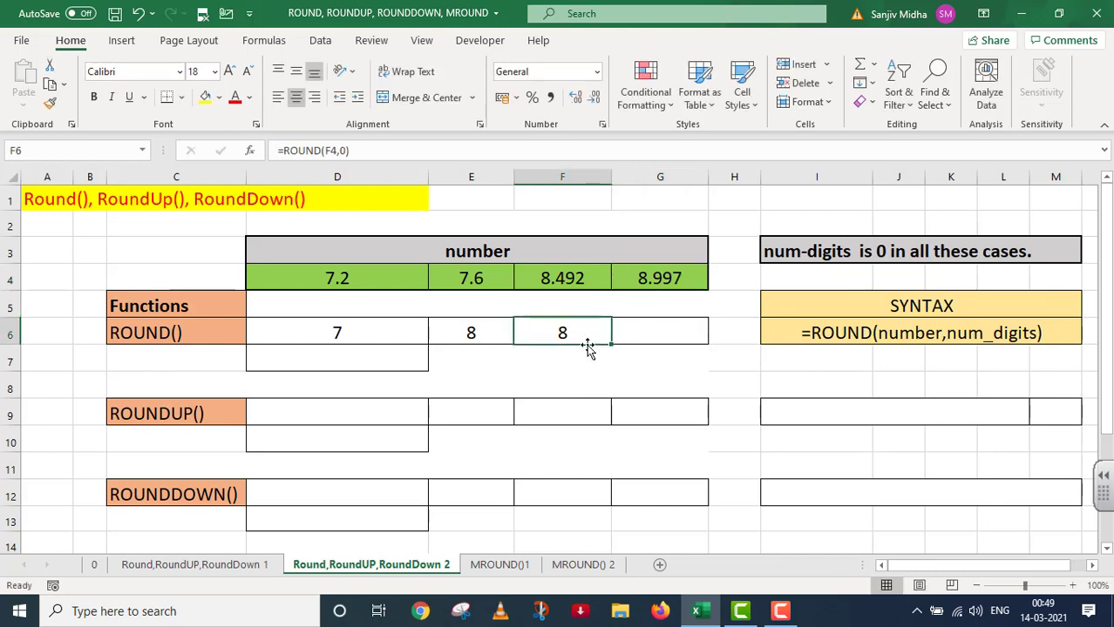
pyautogui.moveTo(612, 345); pyautogui.dragTo(689, 351)
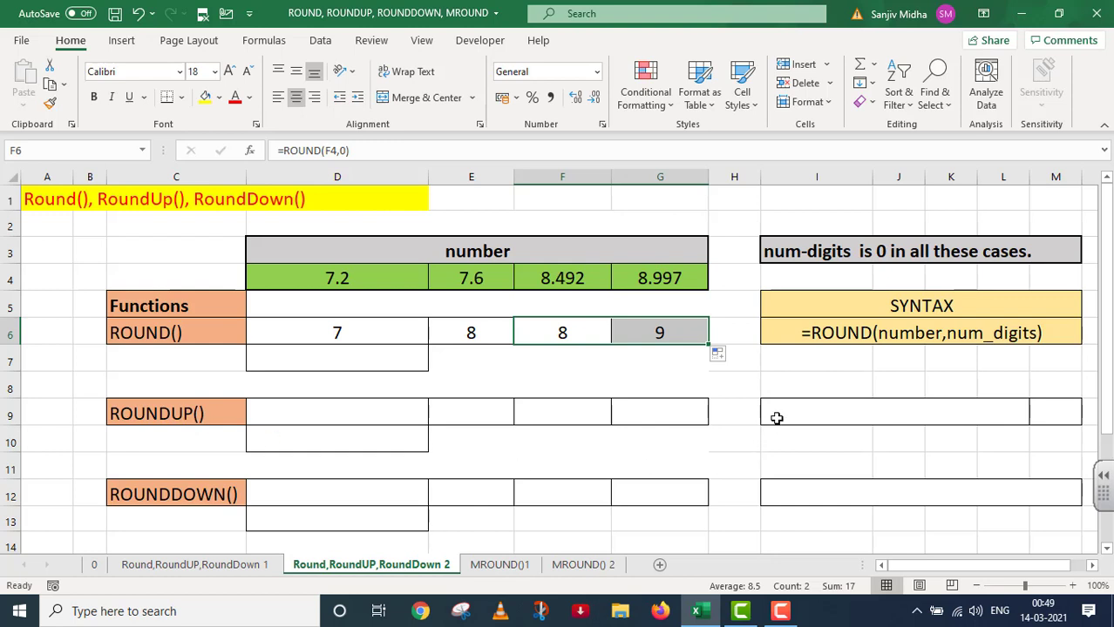
# Copy the formatting of the ROUND() syntax cell I6 onto the ROUNDUP() syntax cell I9.
pyautogui.click(819, 337)
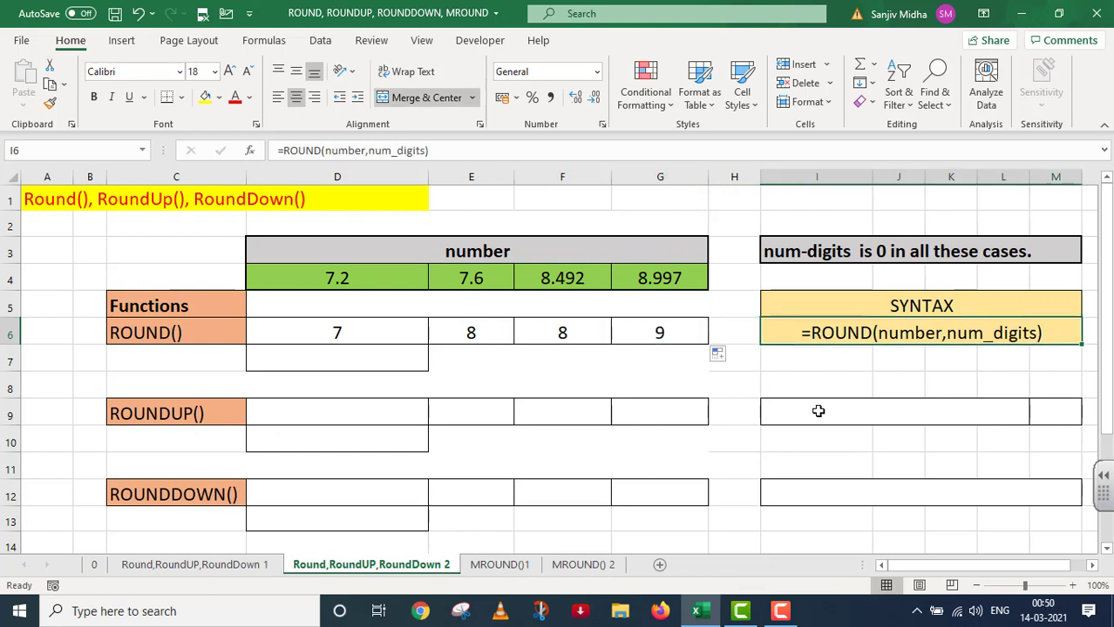
pyautogui.click(52, 105)
pyautogui.click(787, 410)
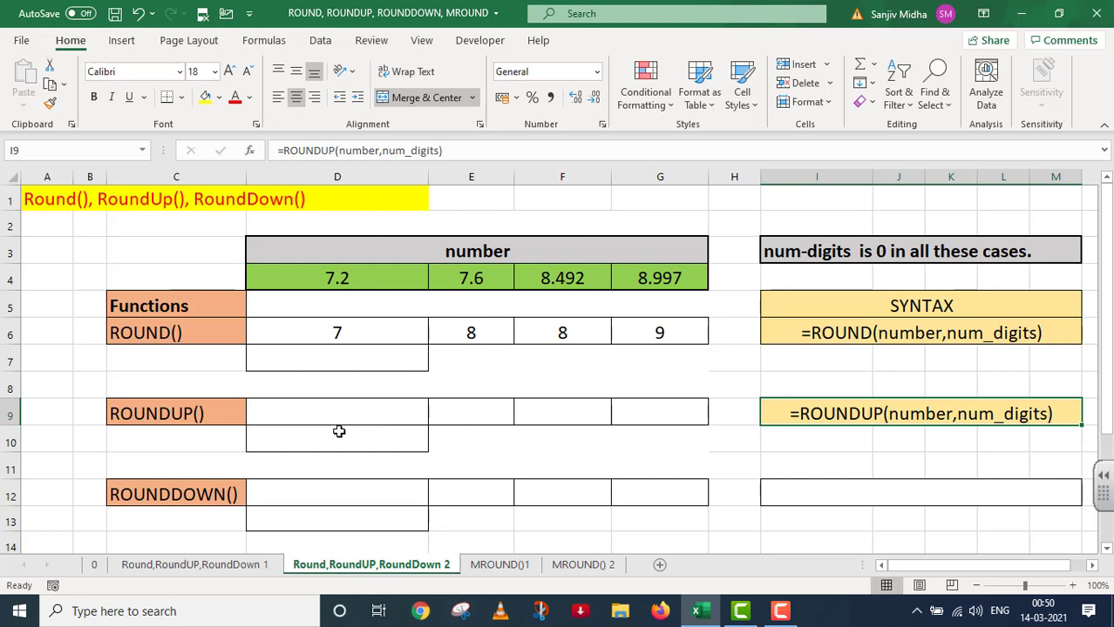
# Enter the formula =ROUNDUP(D4,0) in D9, the first result cell of the ROUNDUP() row.
pyautogui.click(323, 409)
pyautogui.doubleClick(323, 409)
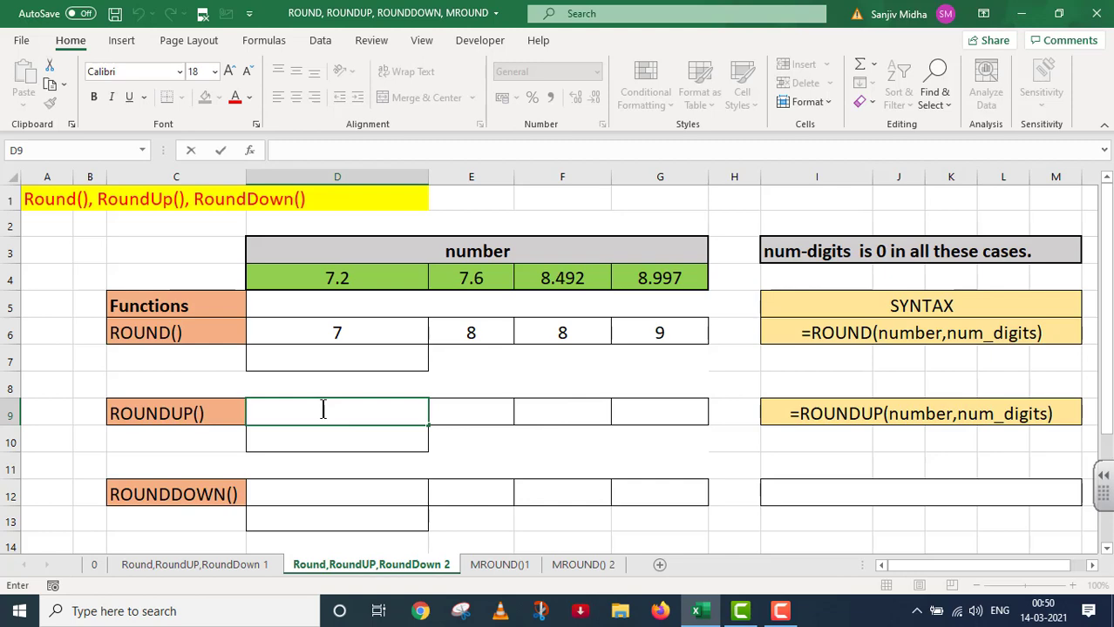
pyautogui.write('=R')
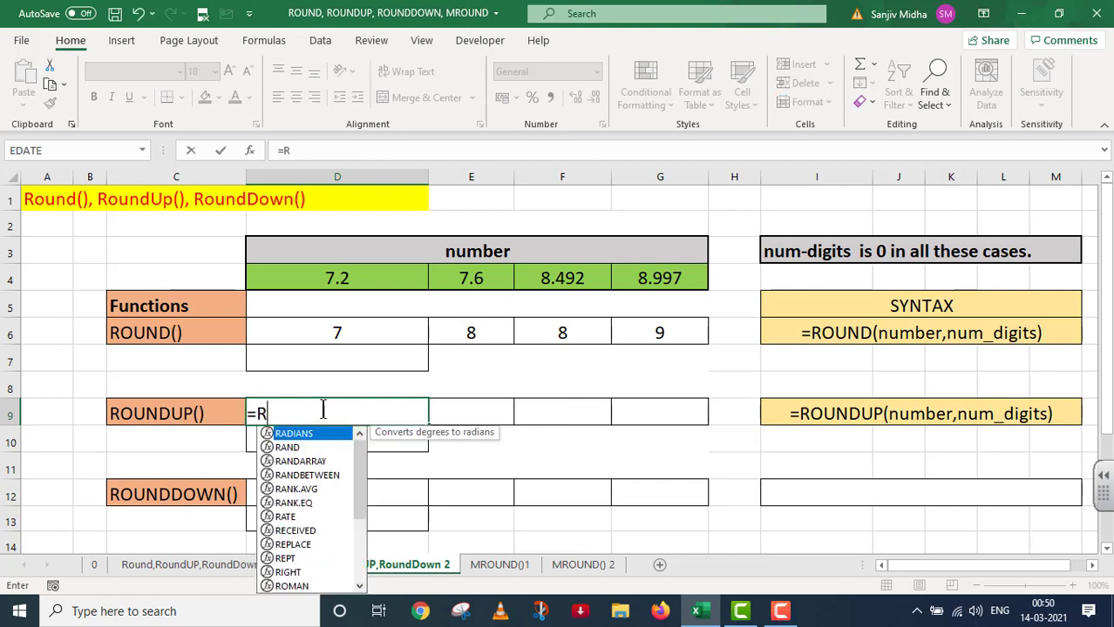
pyautogui.write('OUNDUP(')
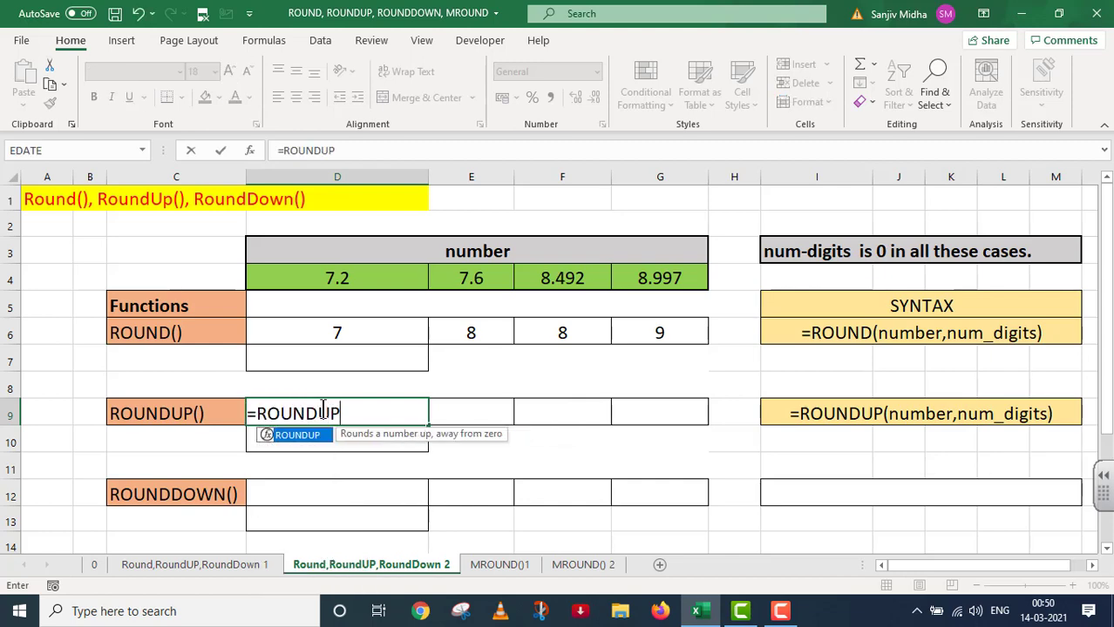
pyautogui.click(334, 281)
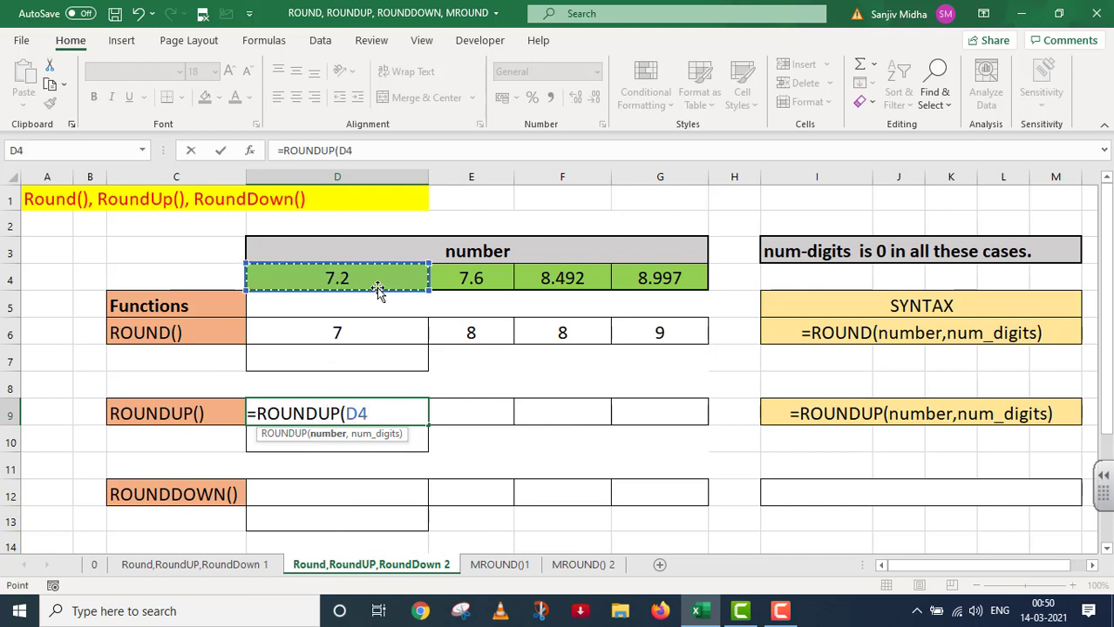
pyautogui.write(',')
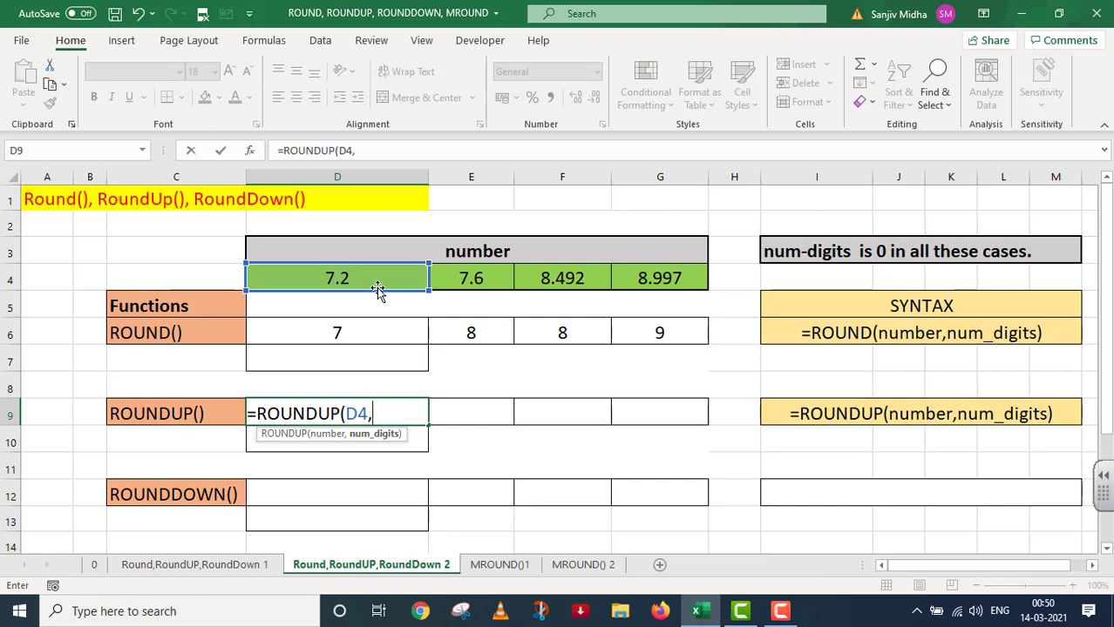
pyautogui.write('0')
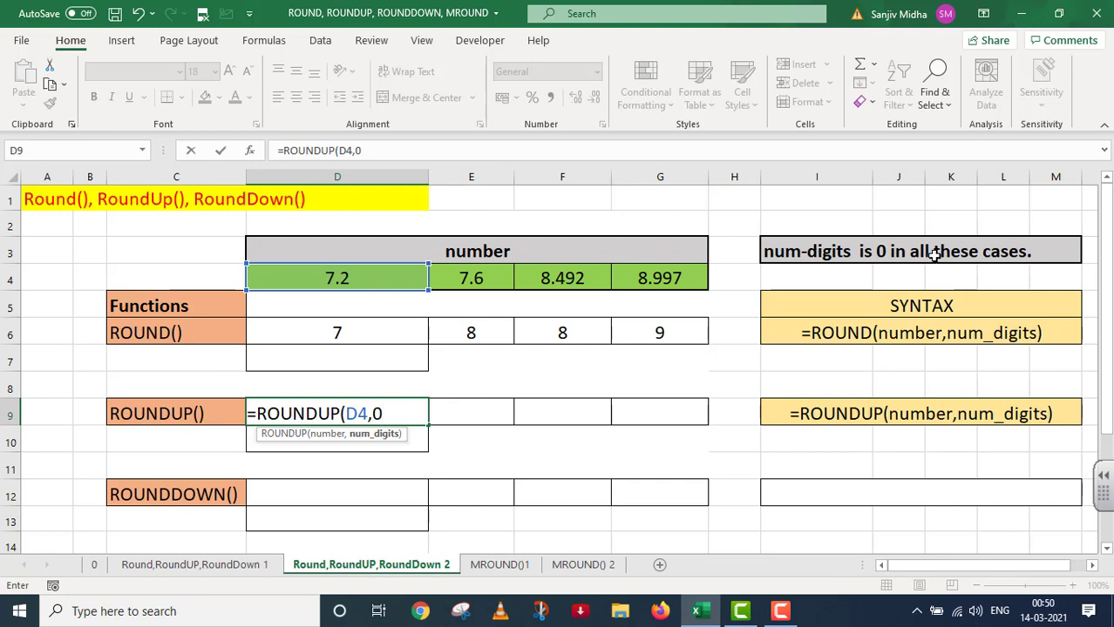
pyautogui.write(')')
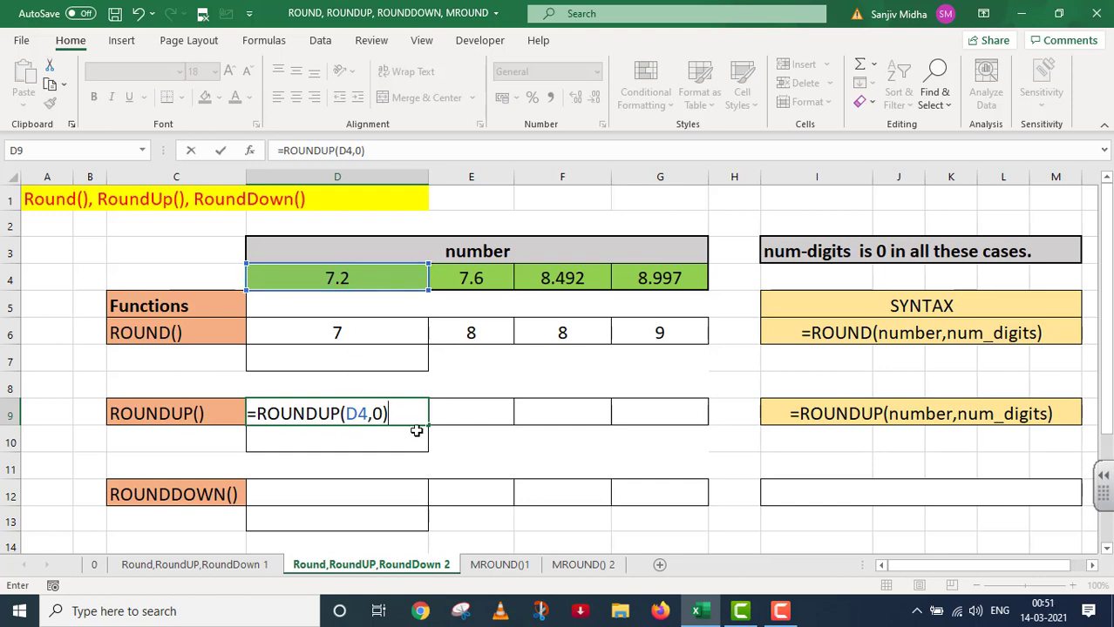
pyautogui.press('Return')
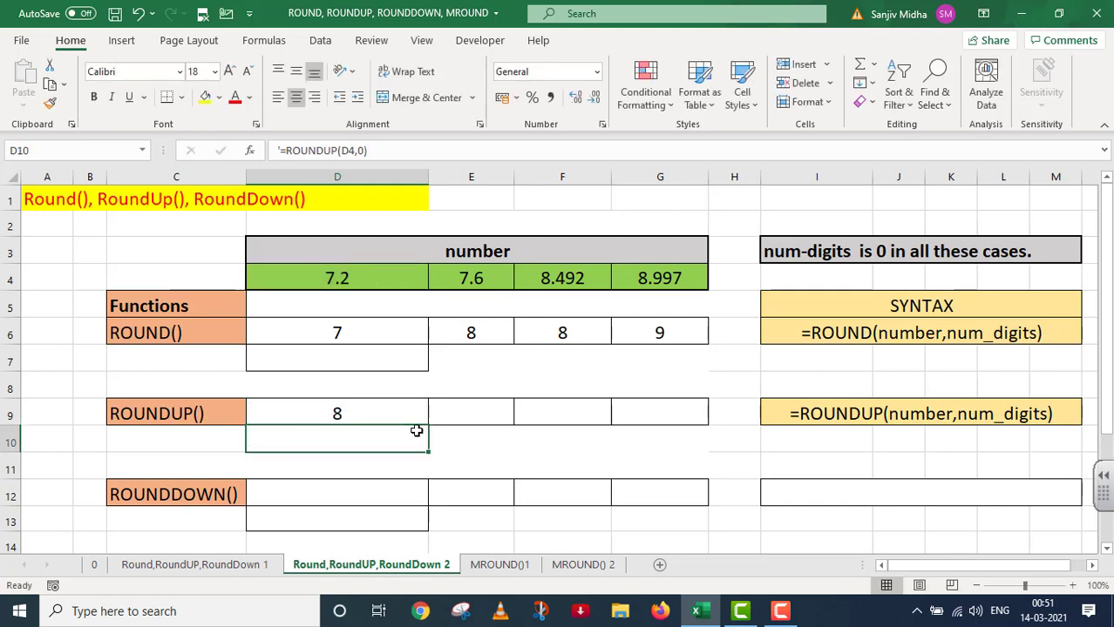
# Fill the ROUNDUP formula from D9 into E9 for the second number.
pyautogui.click(460, 416)
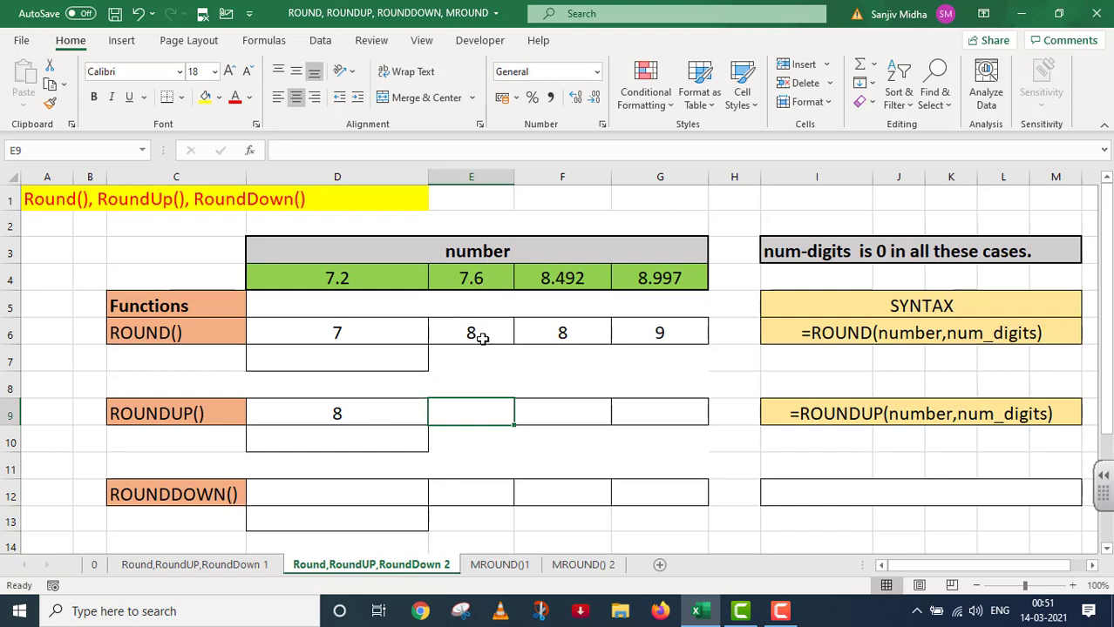
pyautogui.click(409, 415)
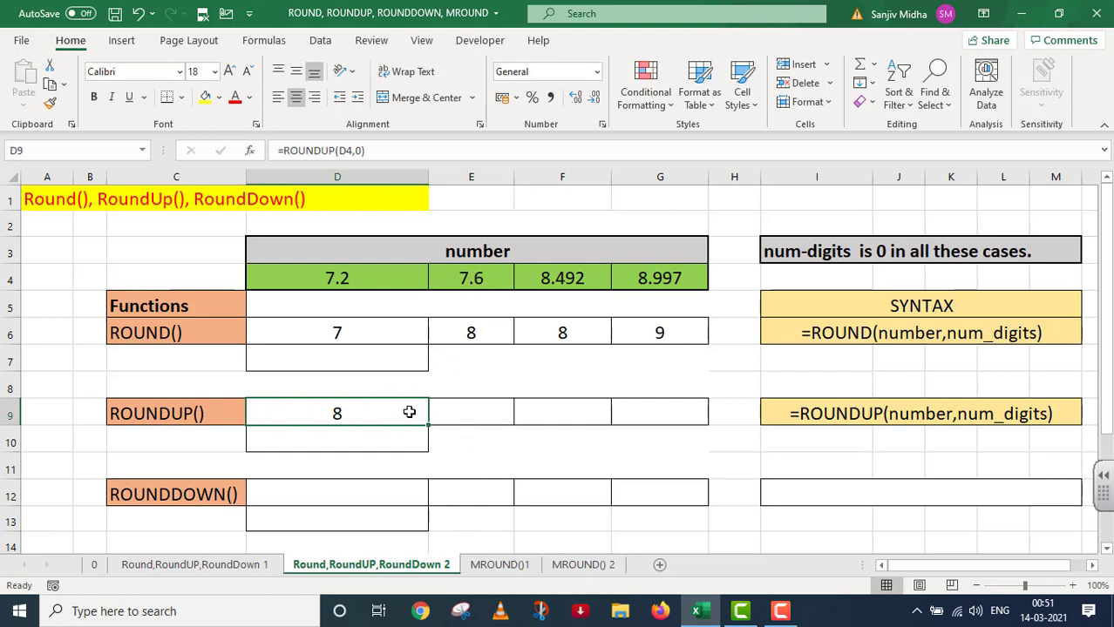
pyautogui.moveTo(427, 424); pyautogui.dragTo(505, 424)
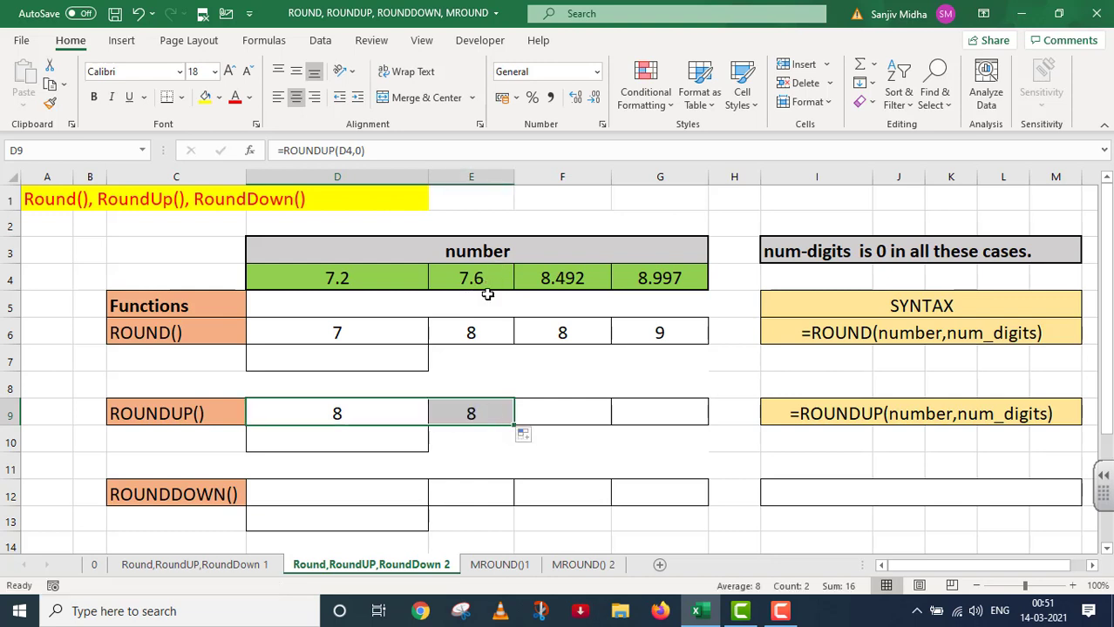
# Continue the ROUNDUP formula from E9 through F9 and G9 for the third and fourth numbers.
pyautogui.click(487, 412)
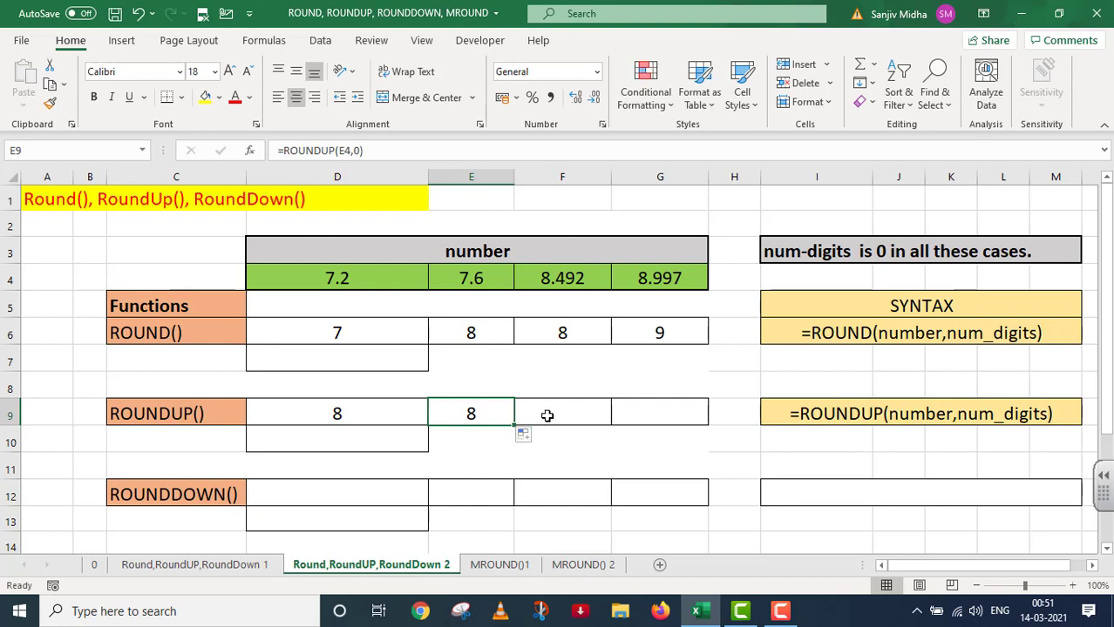
pyautogui.click(548, 415)
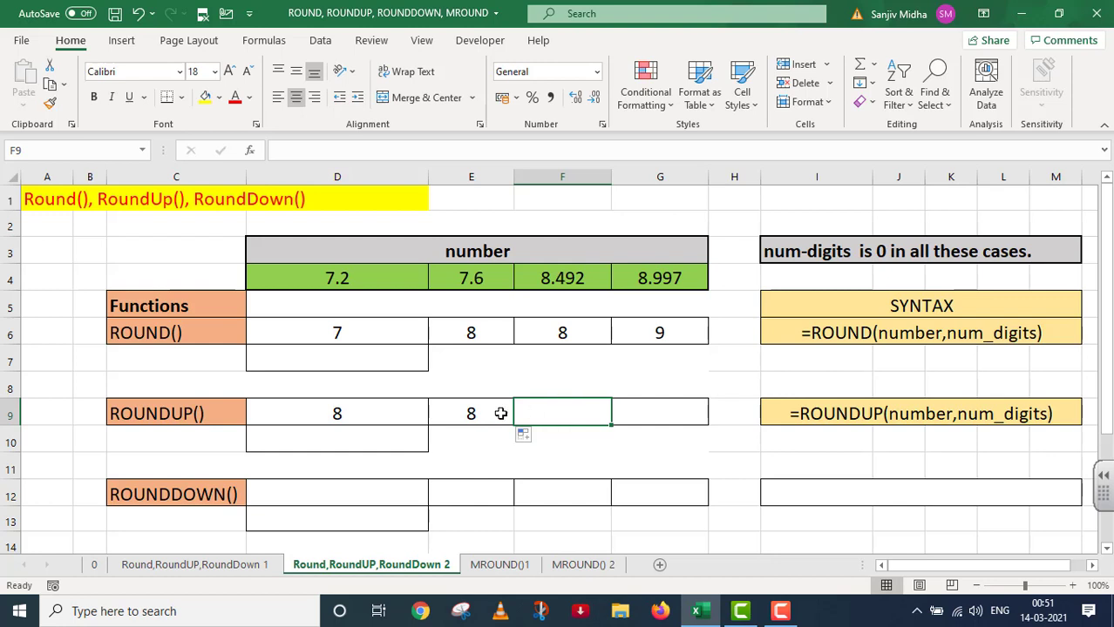
pyautogui.click(458, 413)
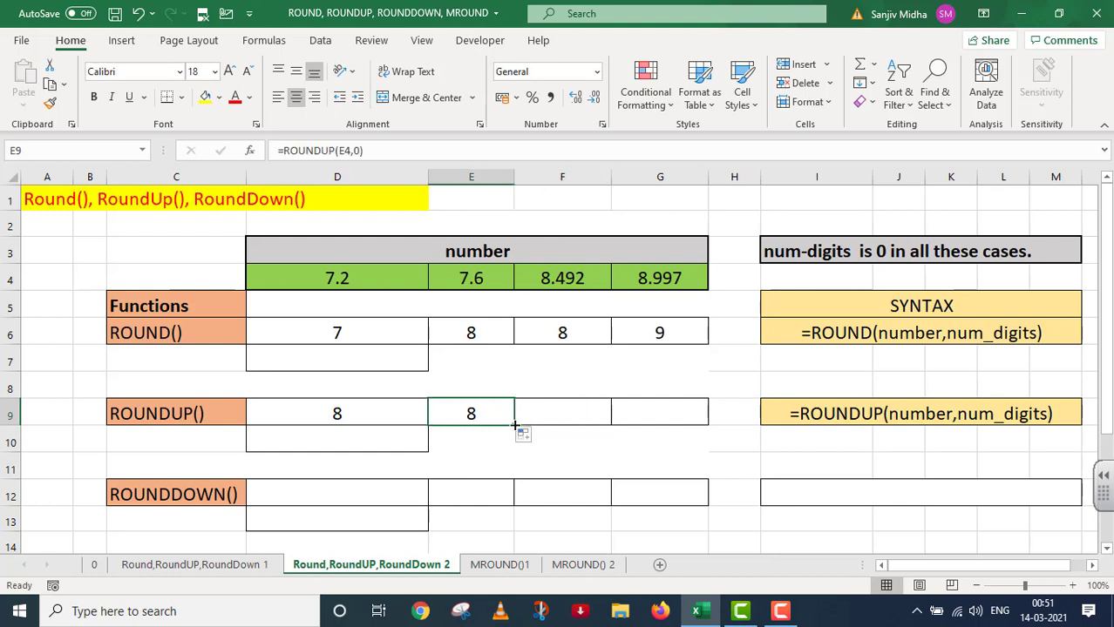
pyautogui.moveTo(514, 425); pyautogui.dragTo(594, 427)
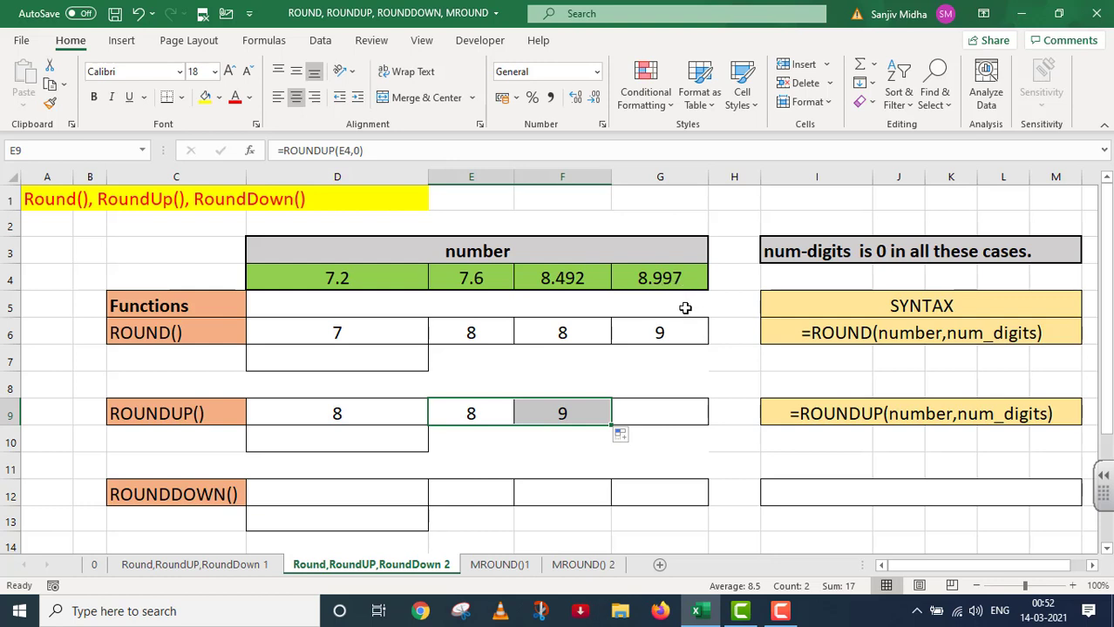
pyautogui.click(597, 415)
pyautogui.moveTo(612, 426); pyautogui.dragTo(689, 427)
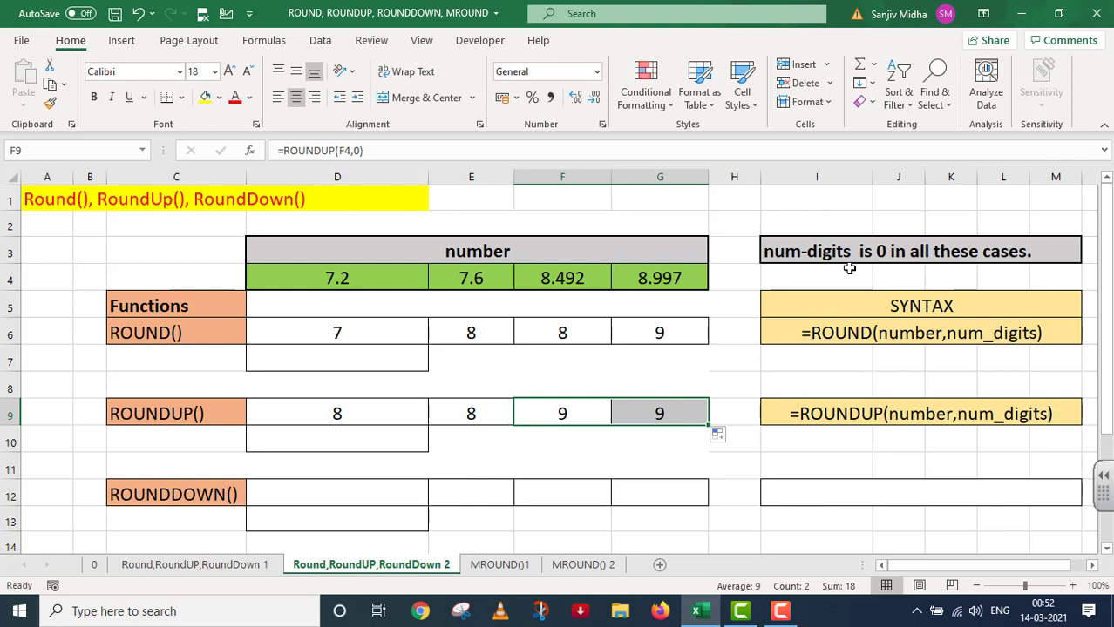
# Copy the formatting of the ROUNDUP() result in D9 onto D10 to reveal its formula text.
pyautogui.click(358, 440)
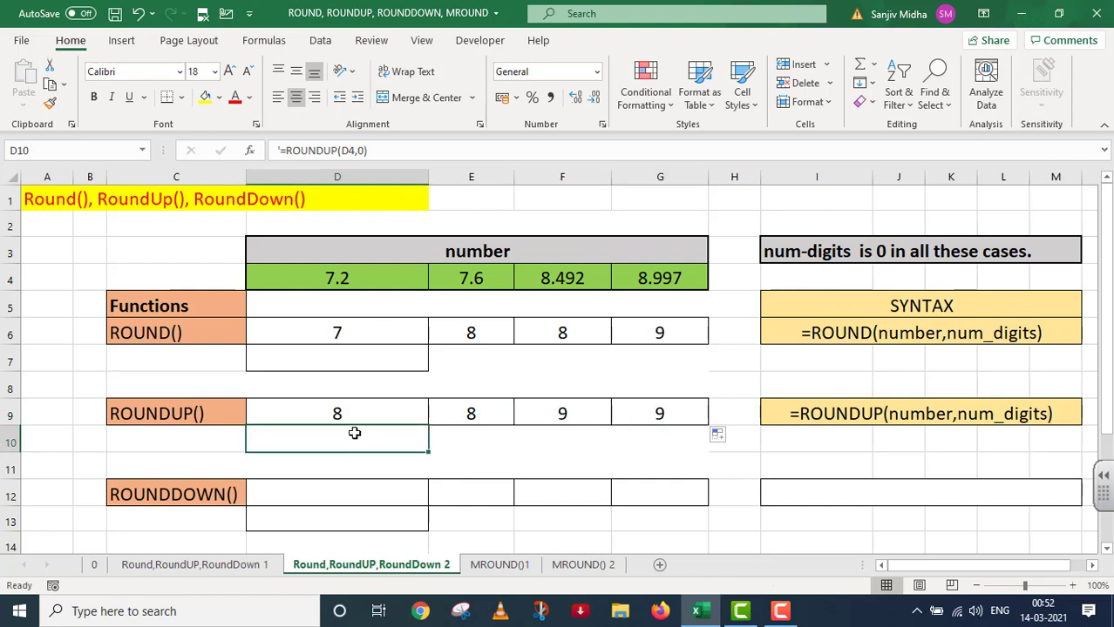
pyautogui.click(360, 408)
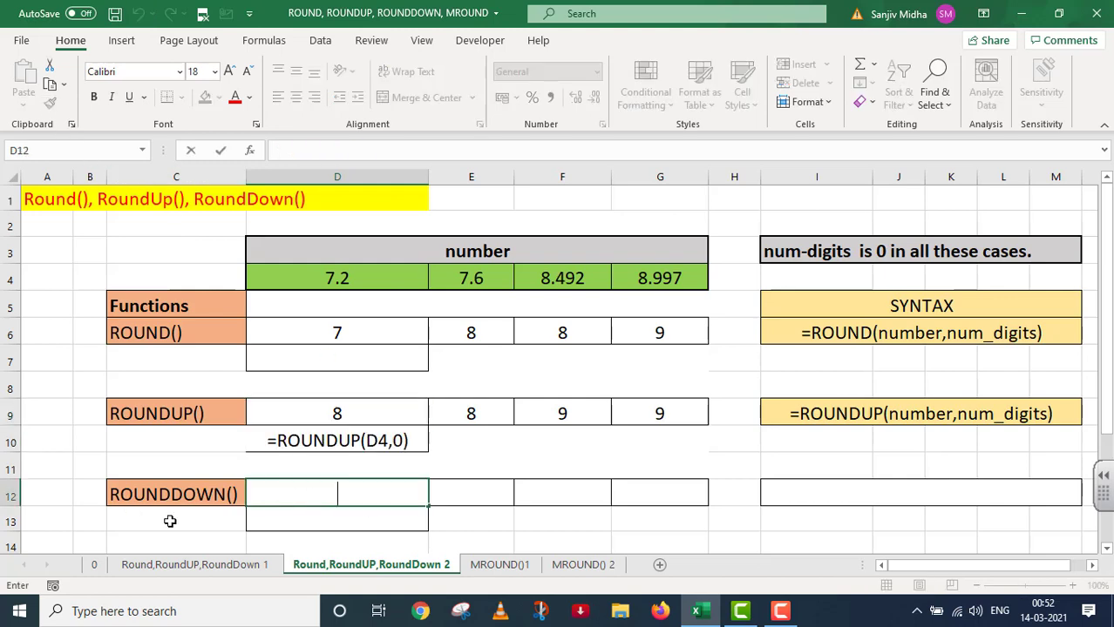
# Copy the formatting of the ROUNDUP() syntax cell I9 onto the ROUNDDOWN() syntax cell I12.
pyautogui.click(789, 496)
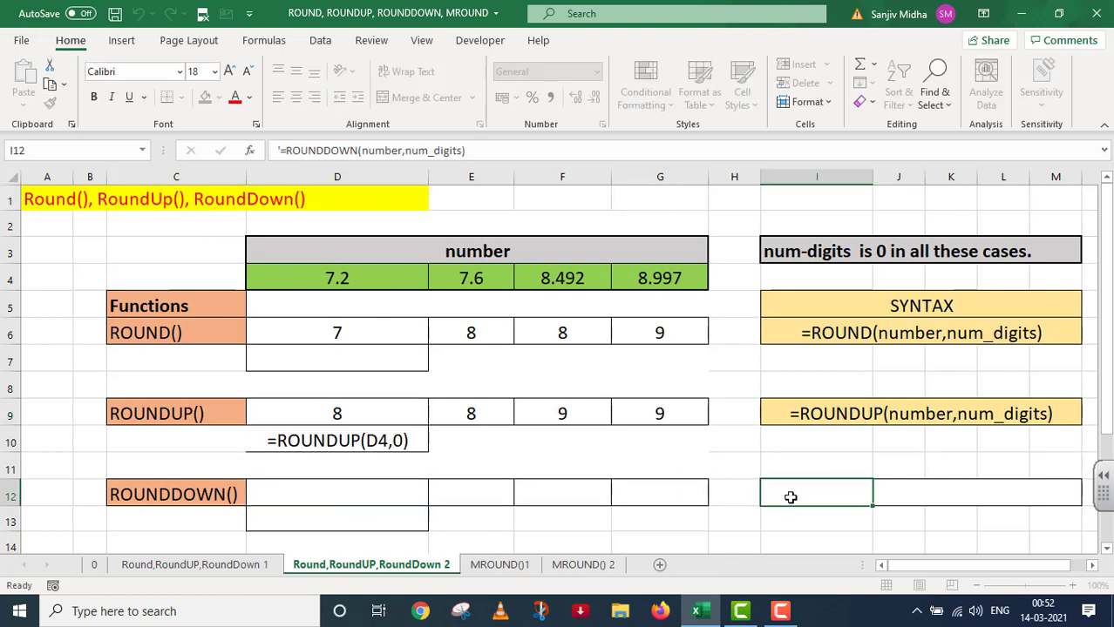
pyautogui.click(782, 422)
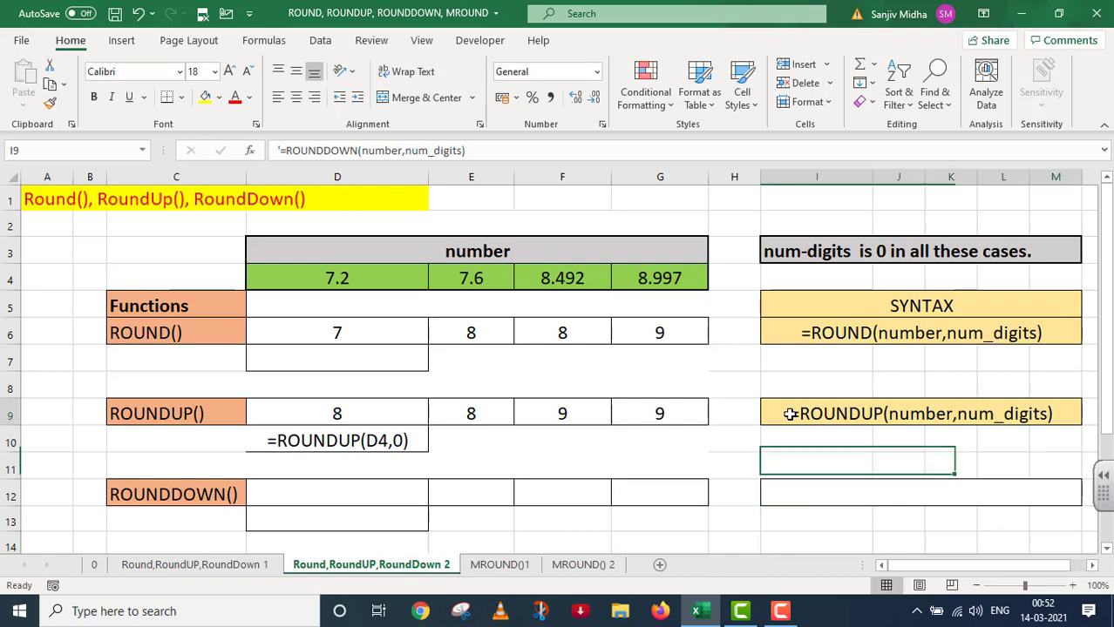
pyautogui.click(50, 104)
pyautogui.click(839, 497)
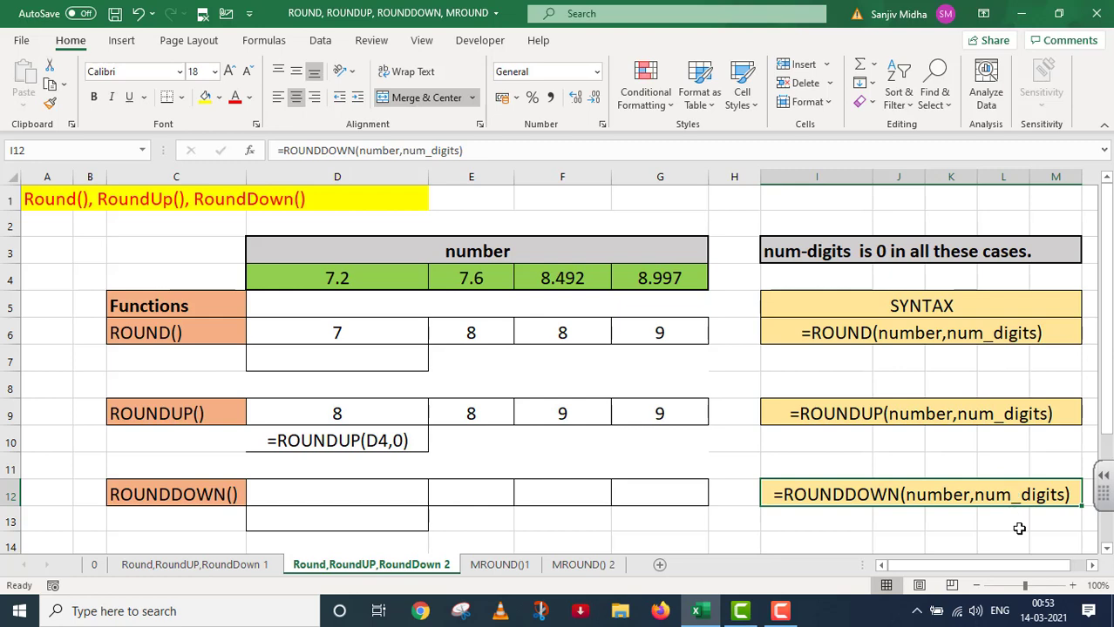
# Enter the formula =ROUNDDOWN(D4,0) in D12, the first result cell of the ROUNDDOWN() row.
pyautogui.doubleClick(302, 492)
pyautogui.write('=')
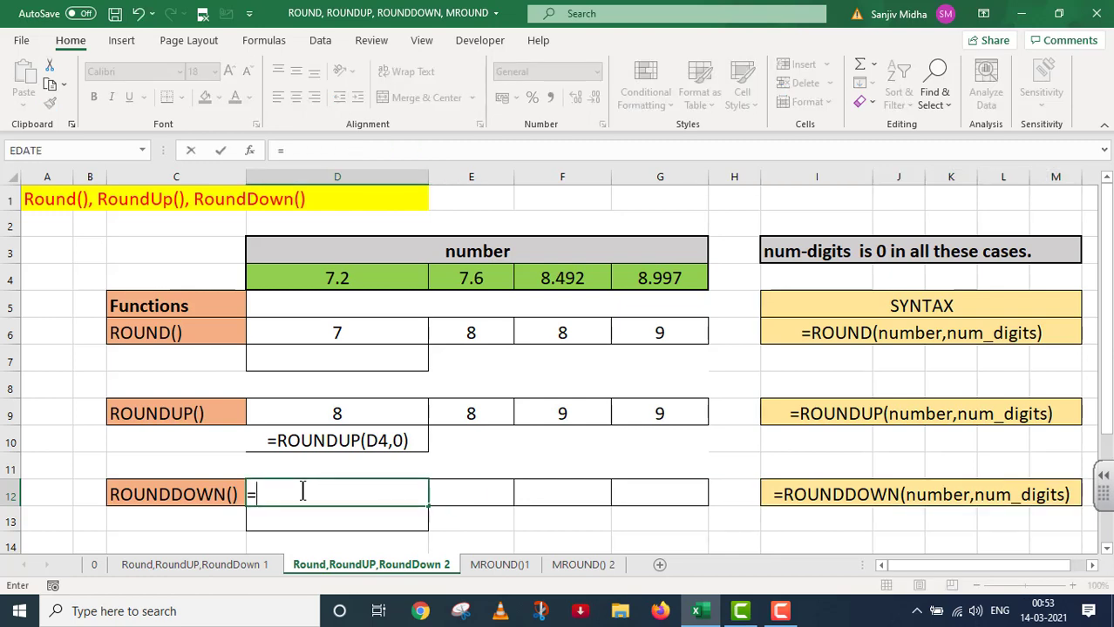
pyautogui.write('ROUN')
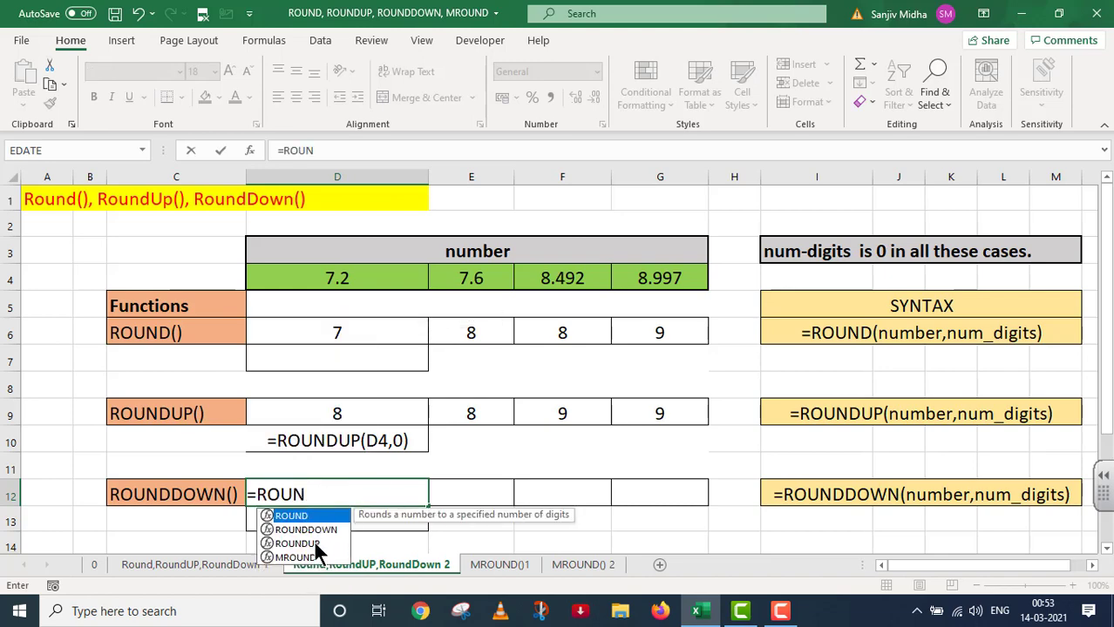
pyautogui.click(315, 530)
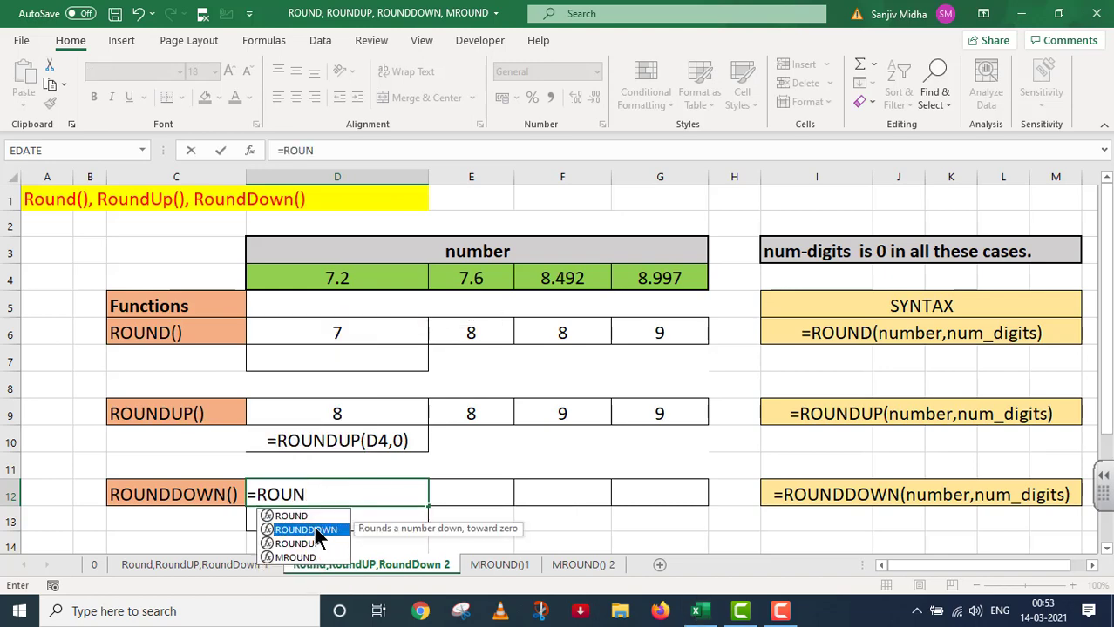
pyautogui.doubleClick(314, 529)
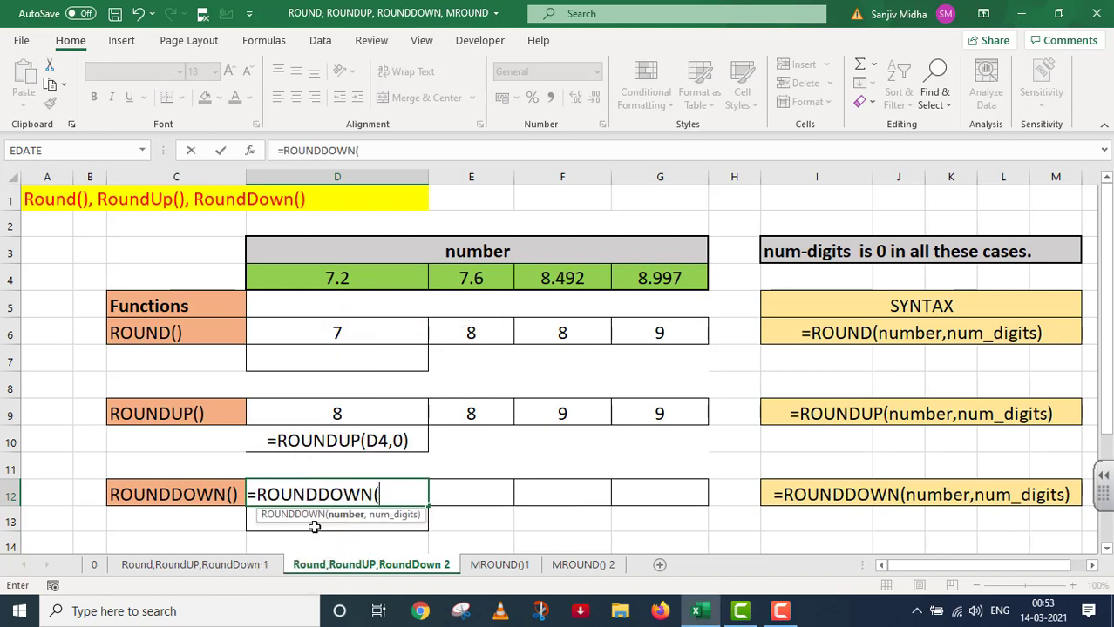
pyautogui.click(345, 279)
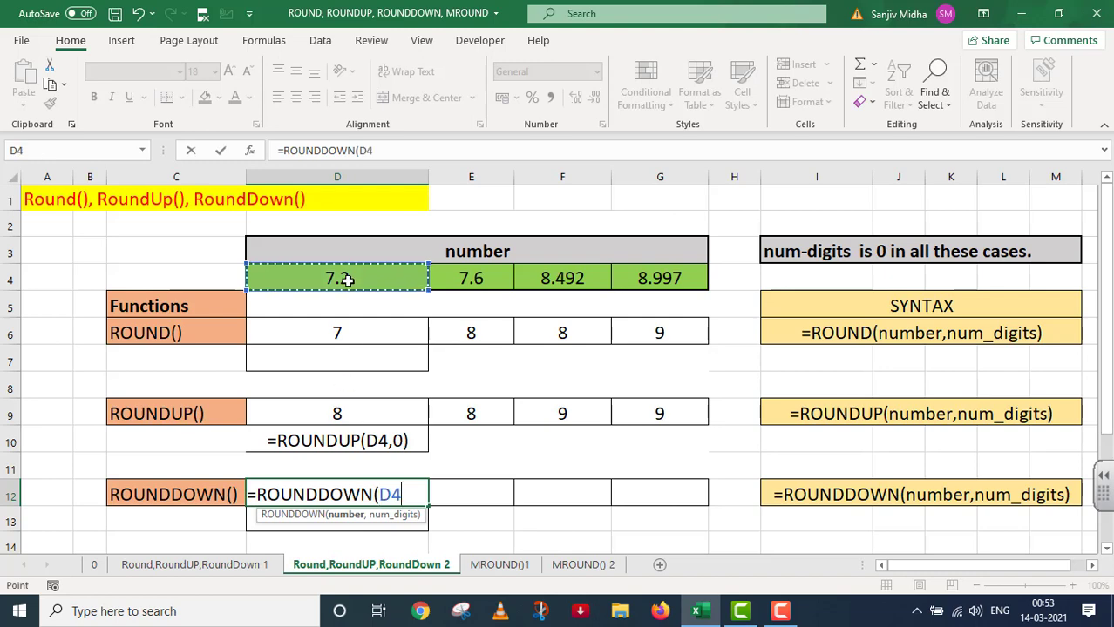
pyautogui.write(',')
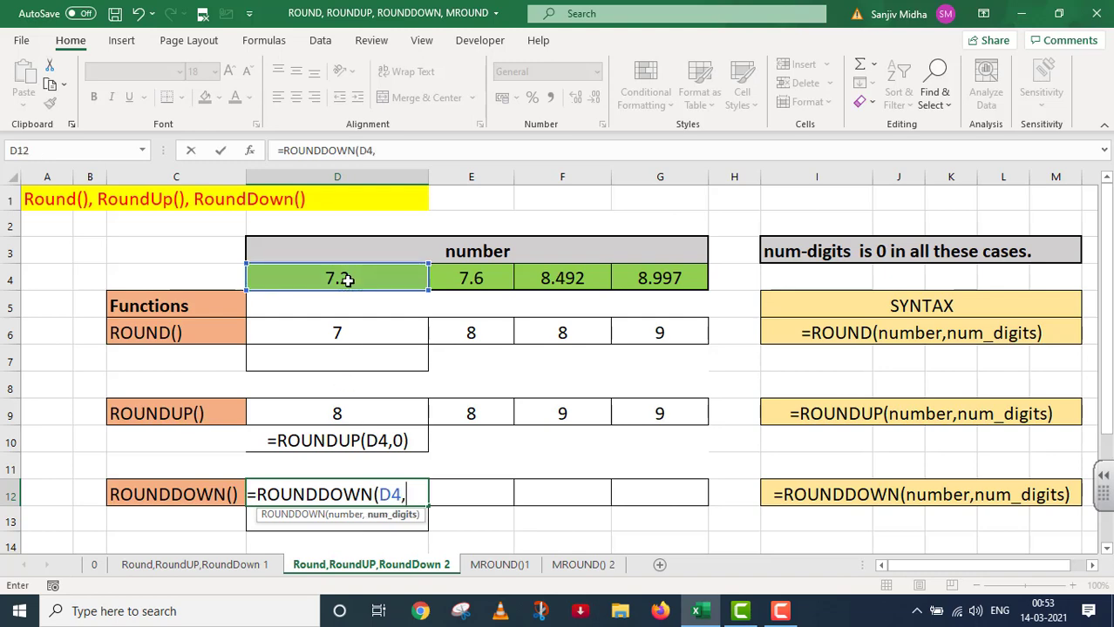
pyautogui.write('0)')
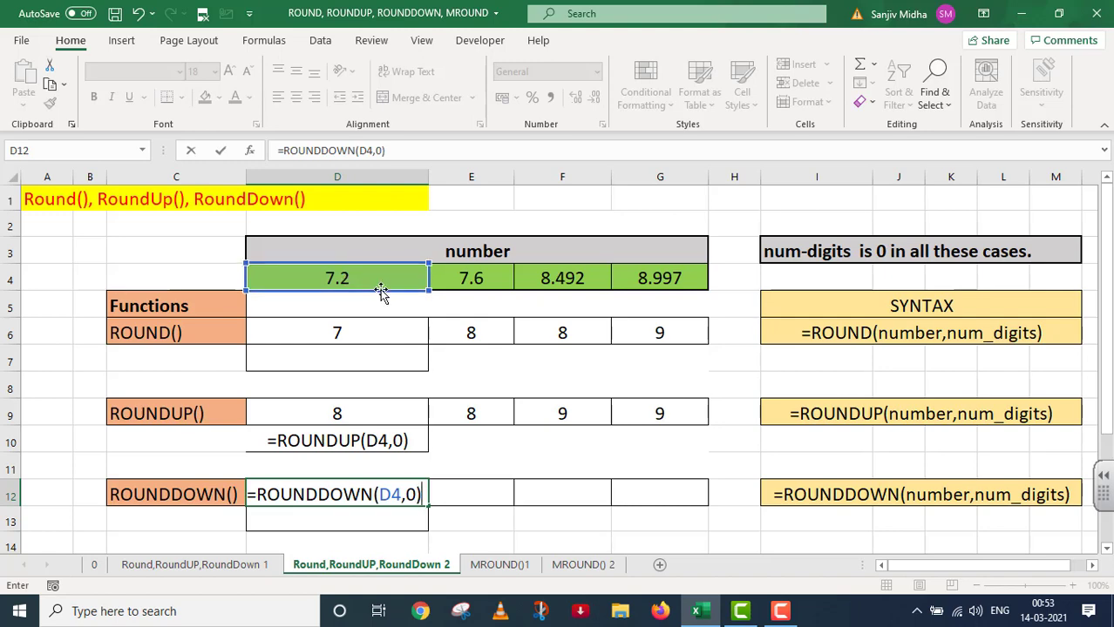
pyautogui.press('Return')
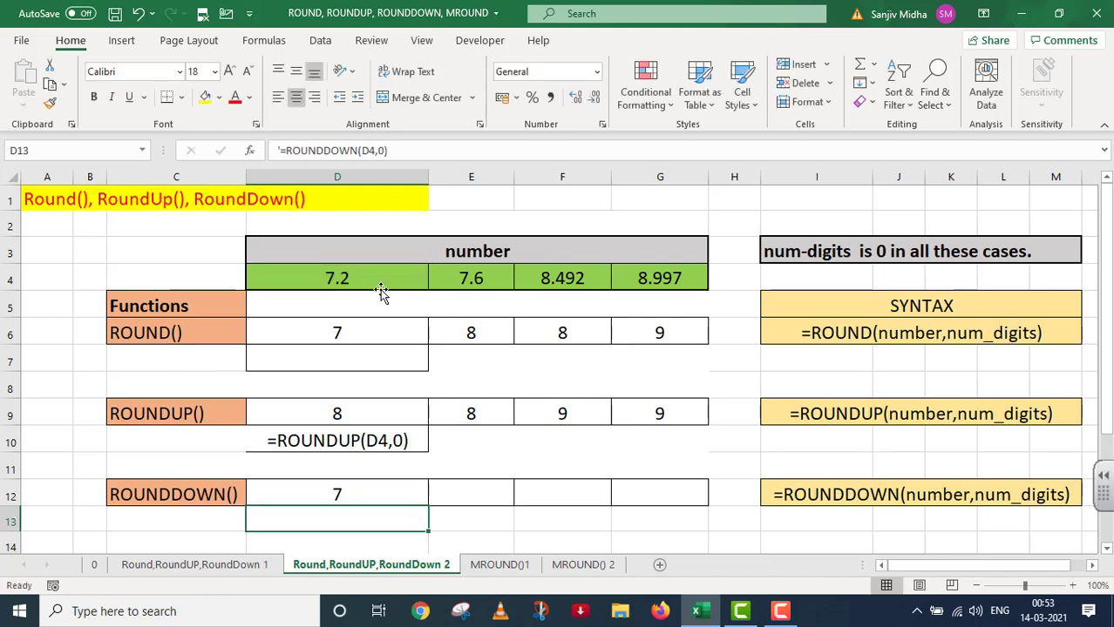
# Fill the ROUNDDOWN formula from D12 across E12, F12 and G12 for the remaining numbers.
pyautogui.click(397, 491)
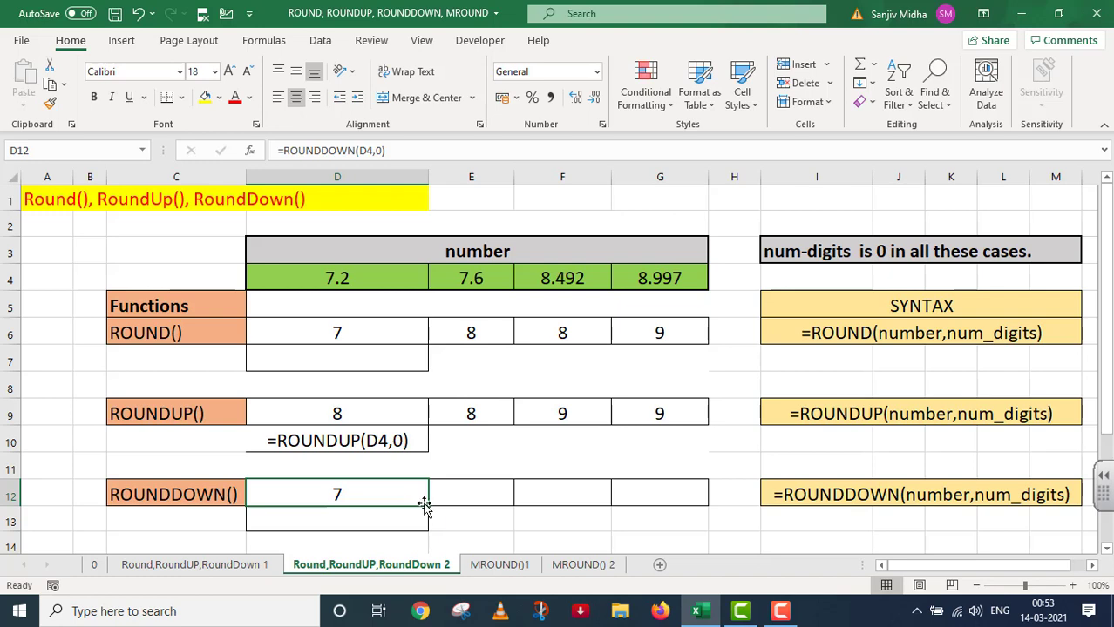
pyautogui.moveTo(427, 506); pyautogui.dragTo(502, 502)
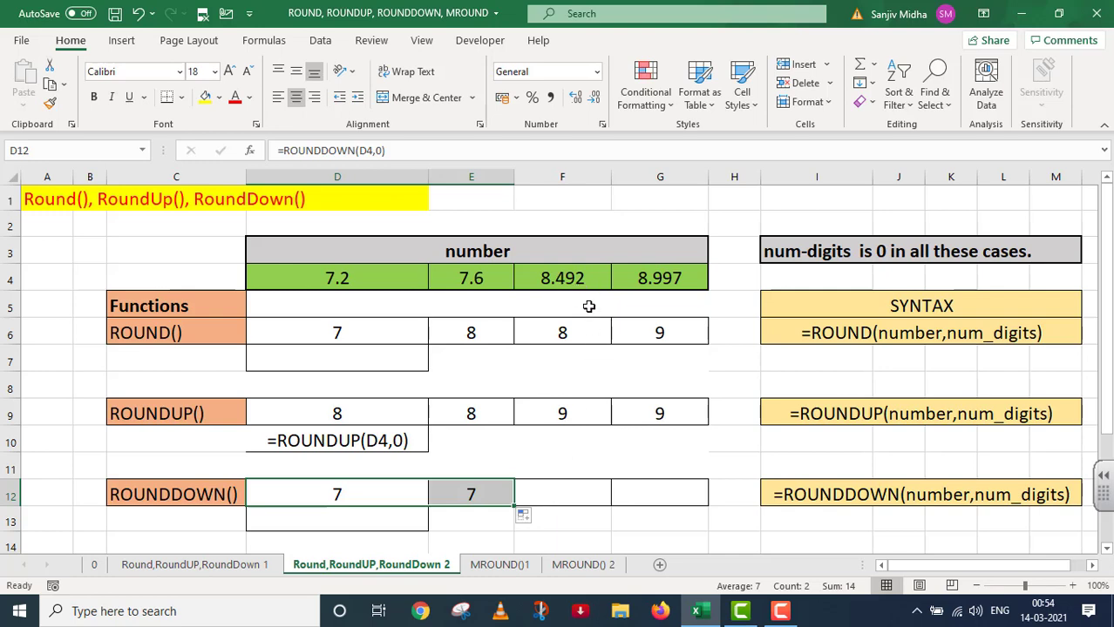
pyautogui.moveTo(514, 504); pyautogui.dragTo(597, 506)
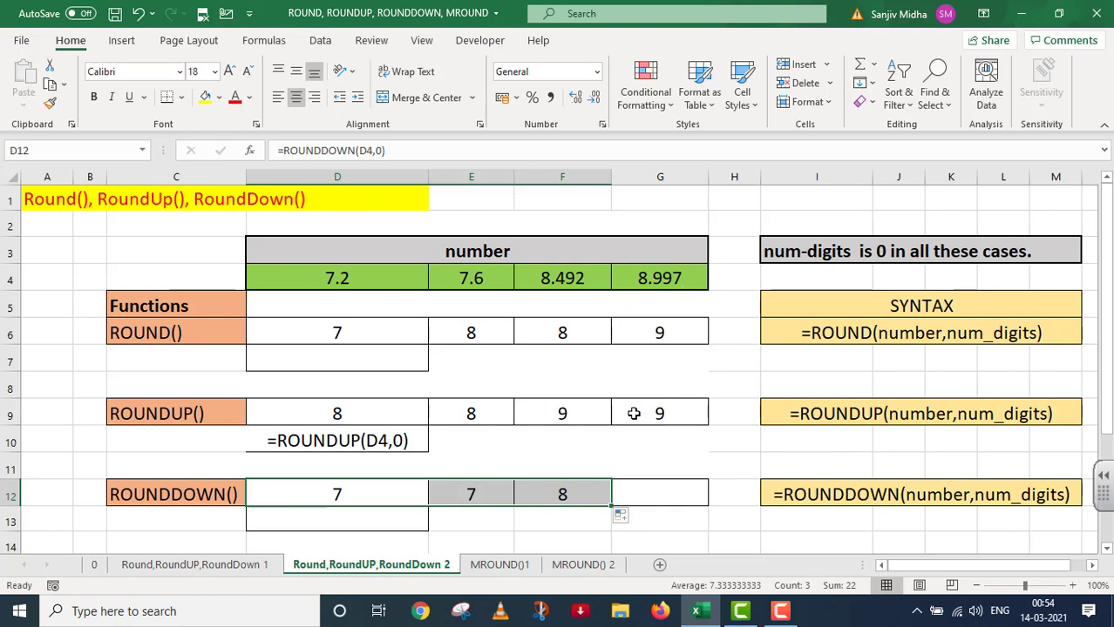
pyautogui.moveTo(613, 505); pyautogui.dragTo(692, 504)
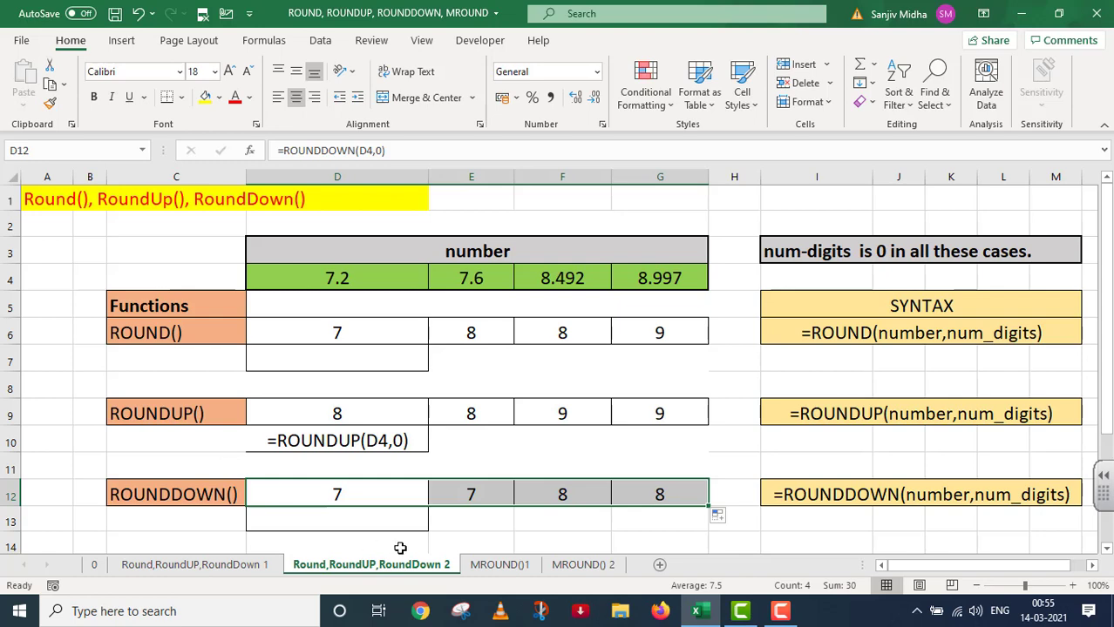
# Enter 34567 as the first number in A3 on the MROUND() 2 sheet.
pyautogui.click(593, 564)
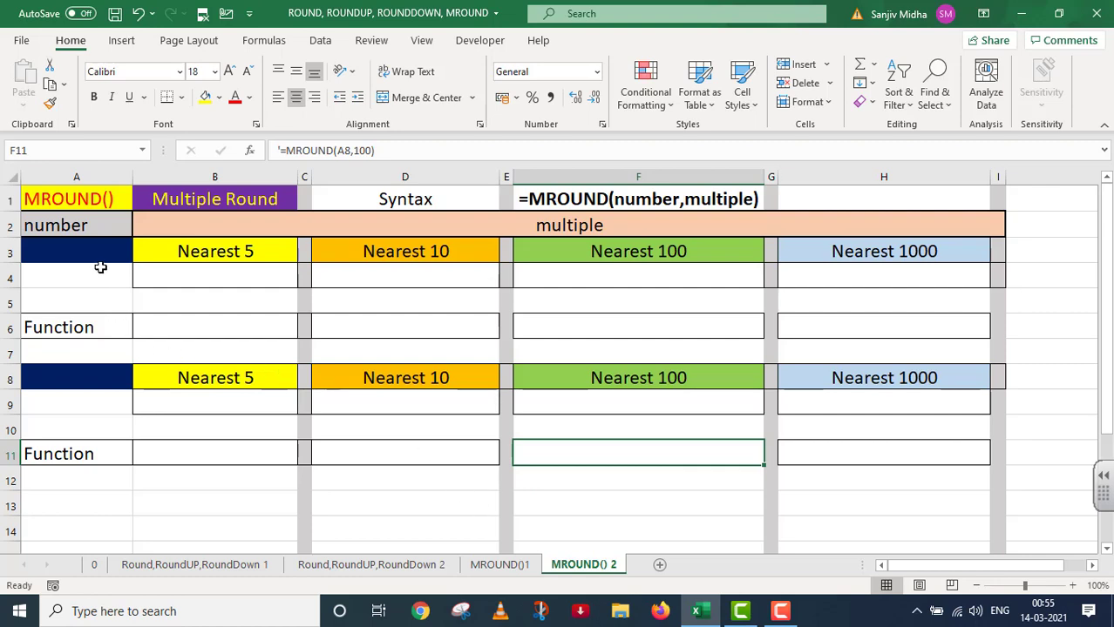
pyautogui.click(68, 250)
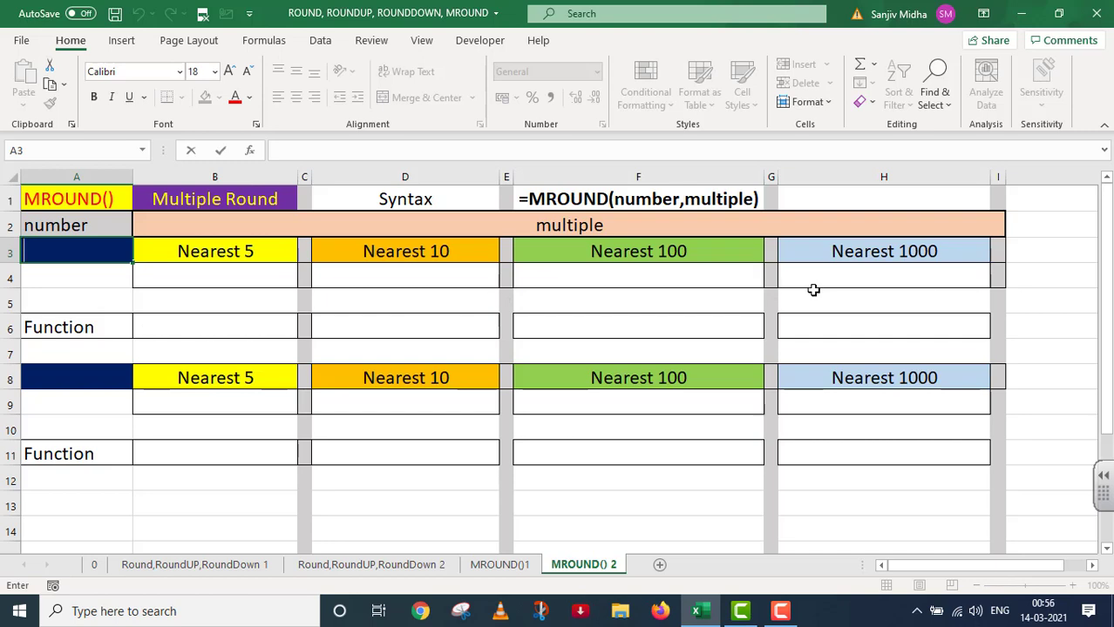
pyautogui.write('34')
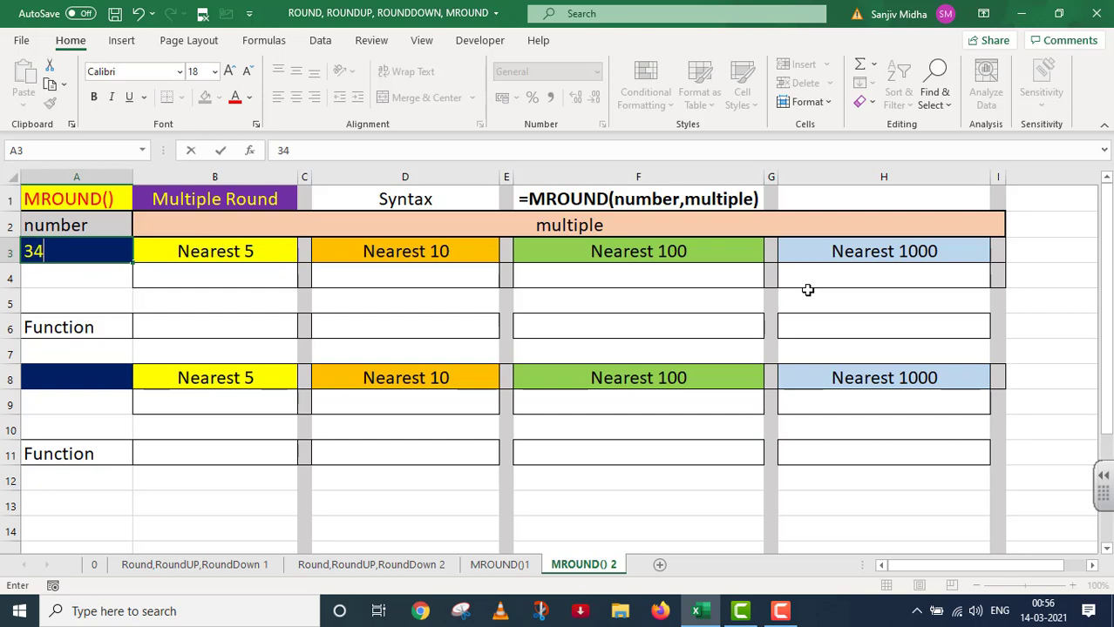
pyautogui.write('567')
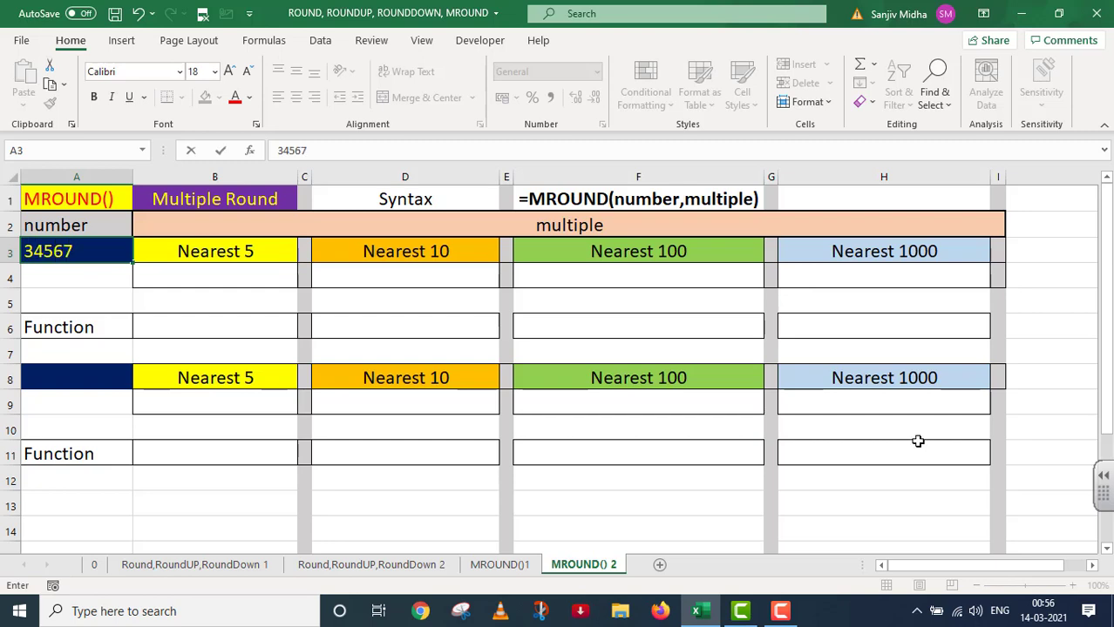
# Enter the formula =MROUND(A3,5) in B4 under Nearest 5.
pyautogui.click(207, 275)
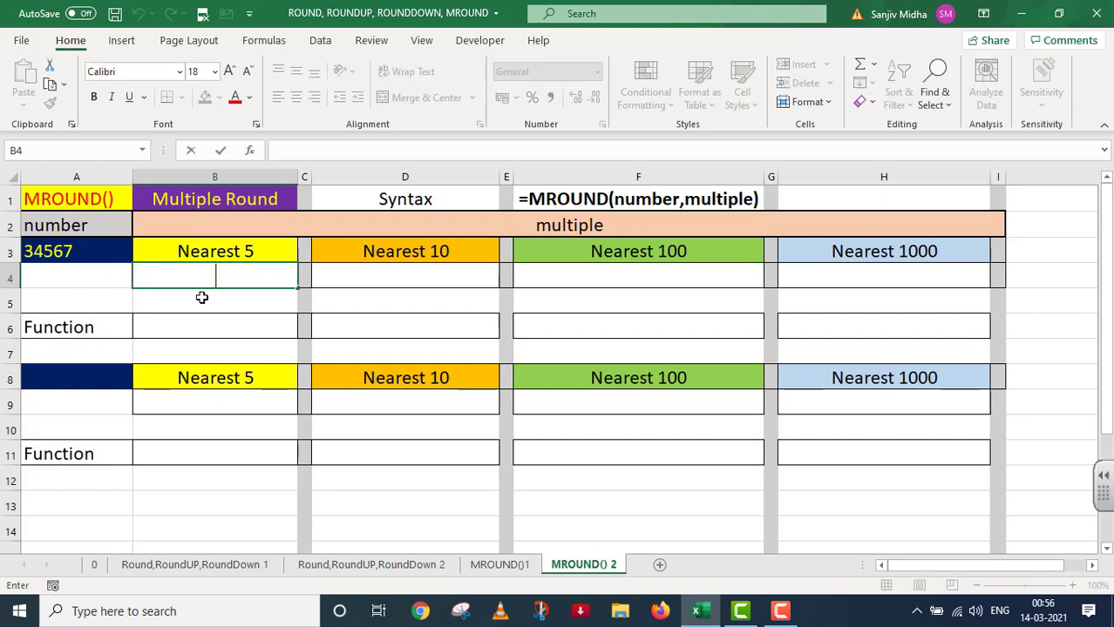
pyautogui.write('=M')
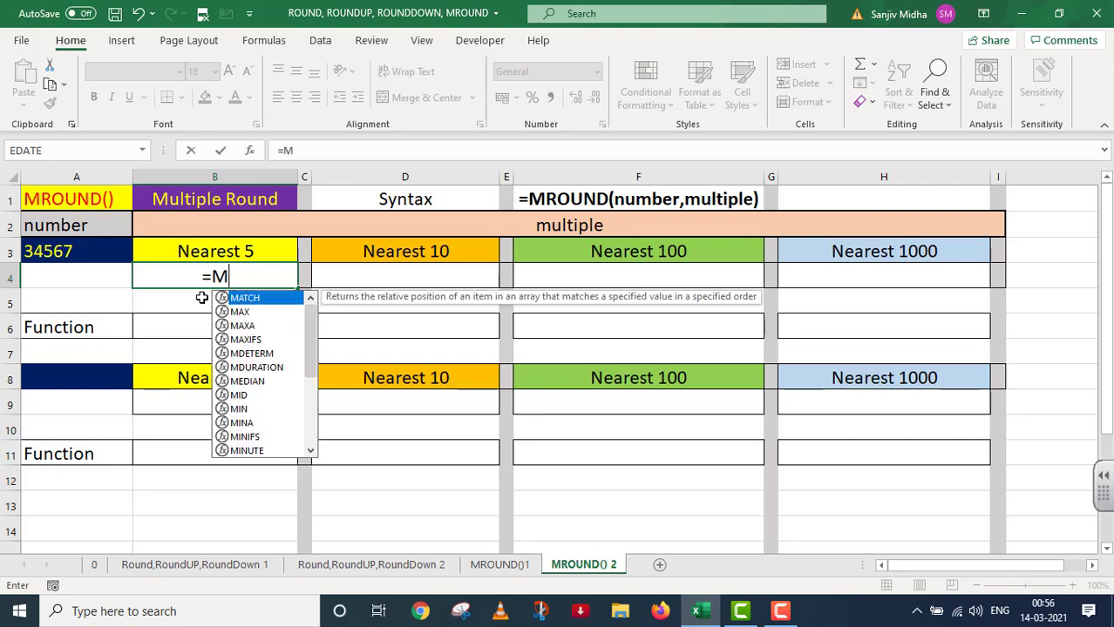
pyautogui.write('ROUND')
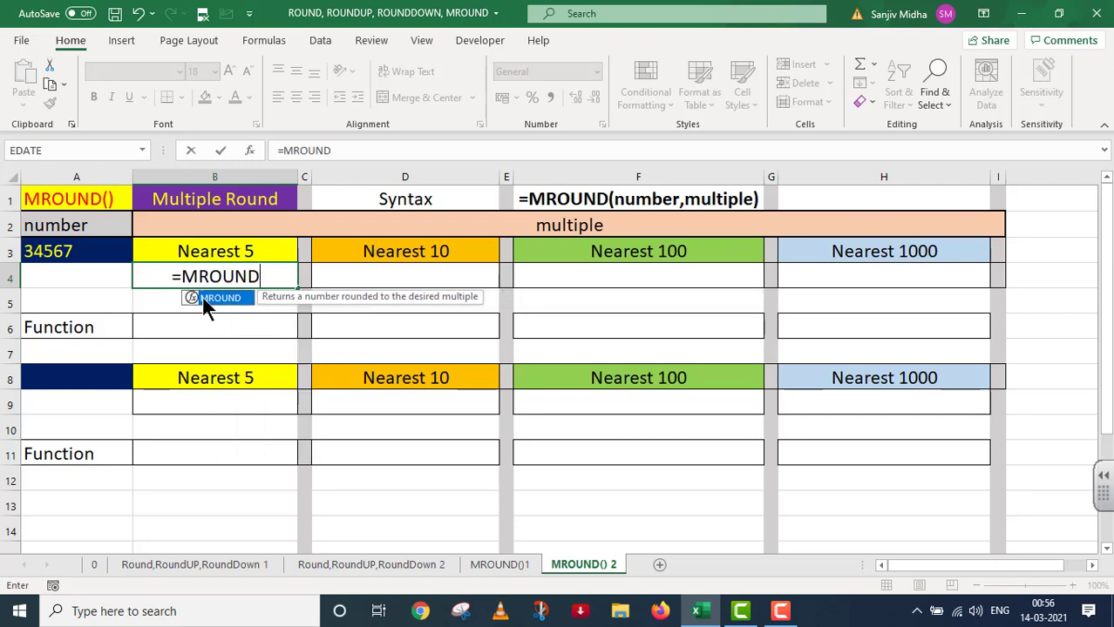
pyautogui.write('(')
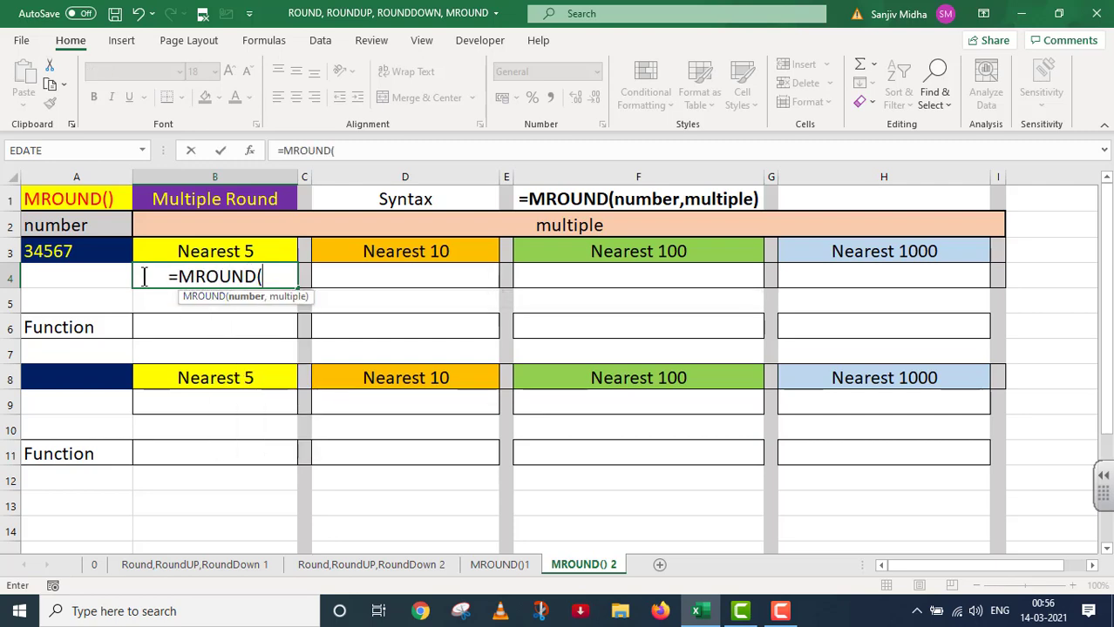
pyautogui.click(72, 252)
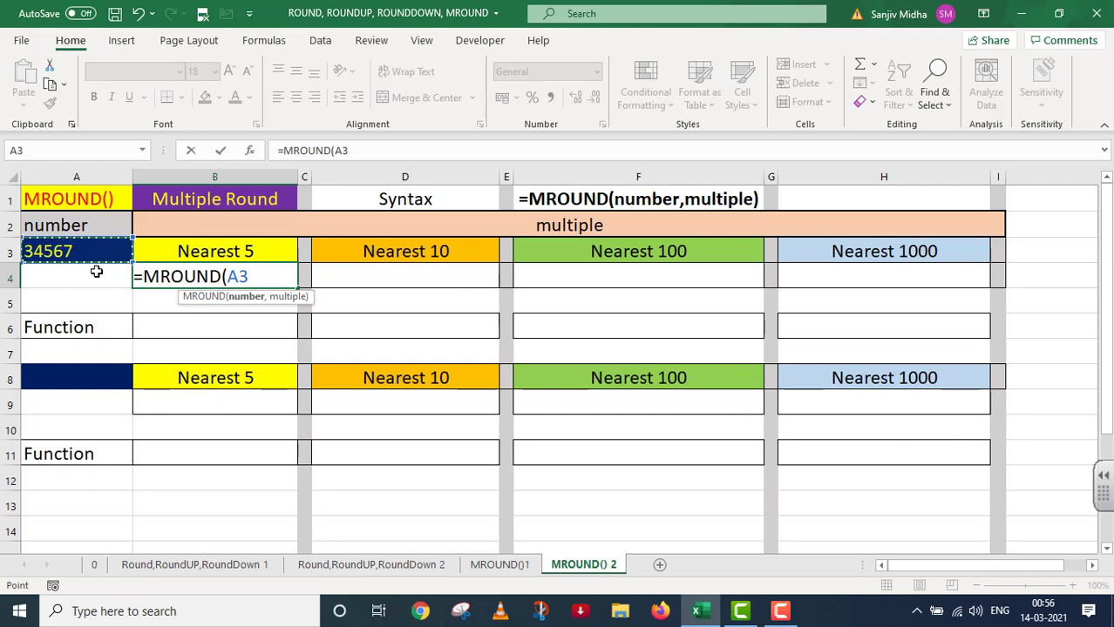
pyautogui.write(',')
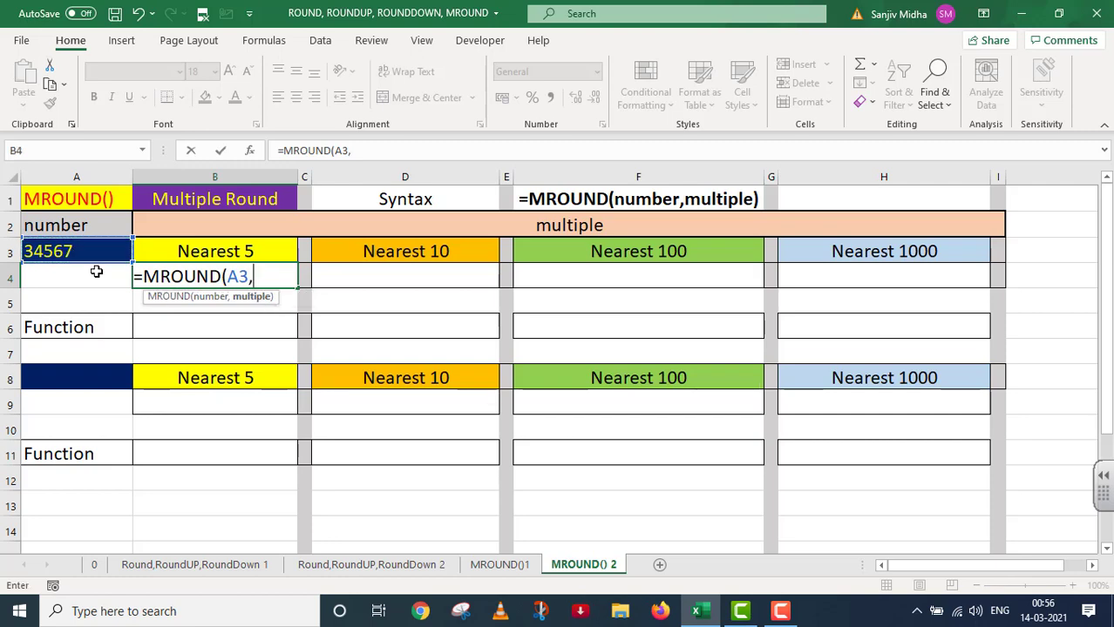
pyautogui.write('5')
pyautogui.write(')')
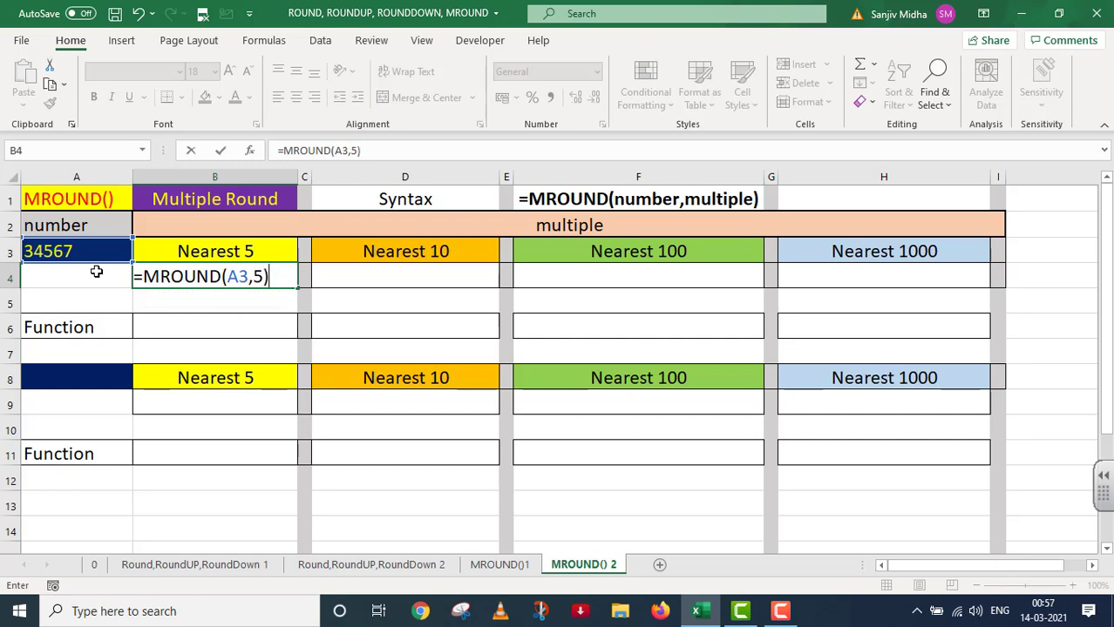
pyautogui.press('Return')
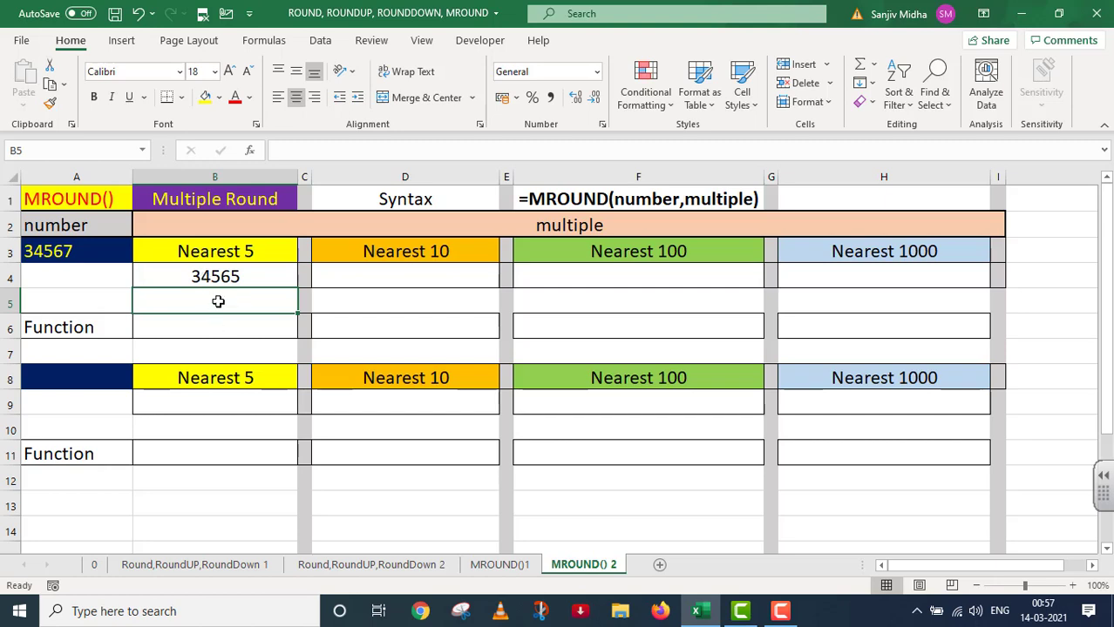
# Copy the Nearest 5 formula from B4 into B5 as plain text, '=MROUND(A3,5).
pyautogui.hotkey('ctrl', "'")
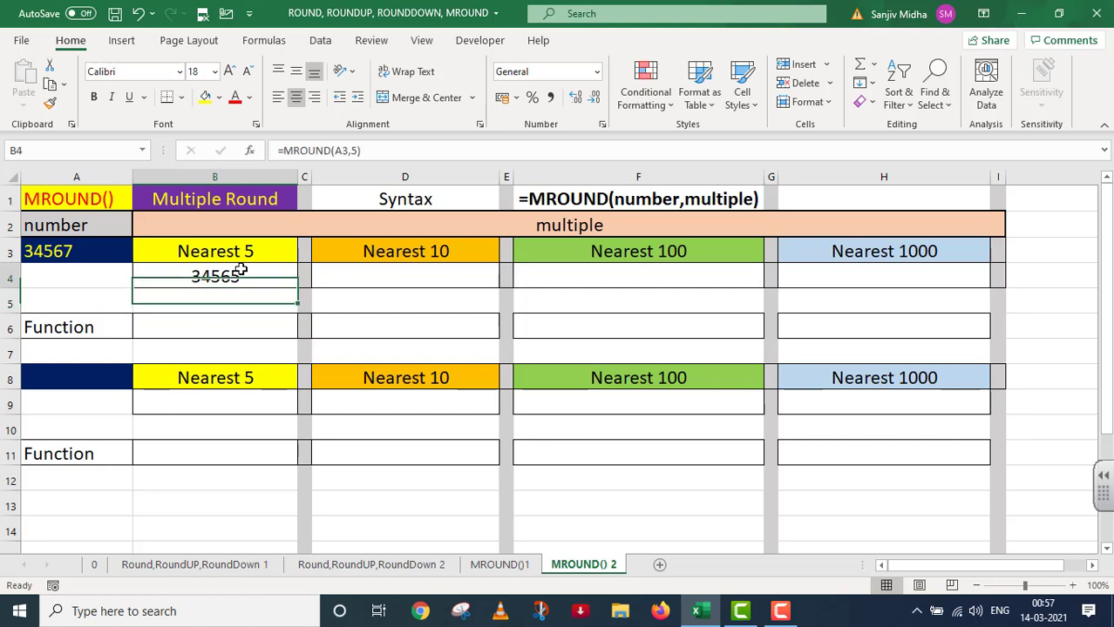
pyautogui.press('Escape')
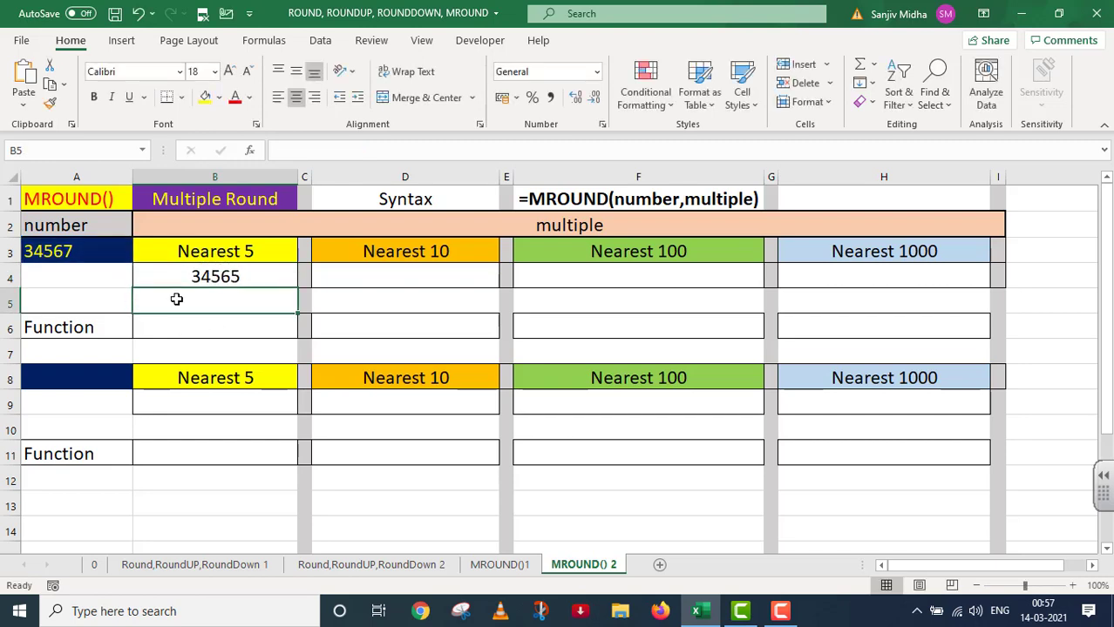
pyautogui.doubleClick(176, 299)
pyautogui.hotkey('ctrl', "'")
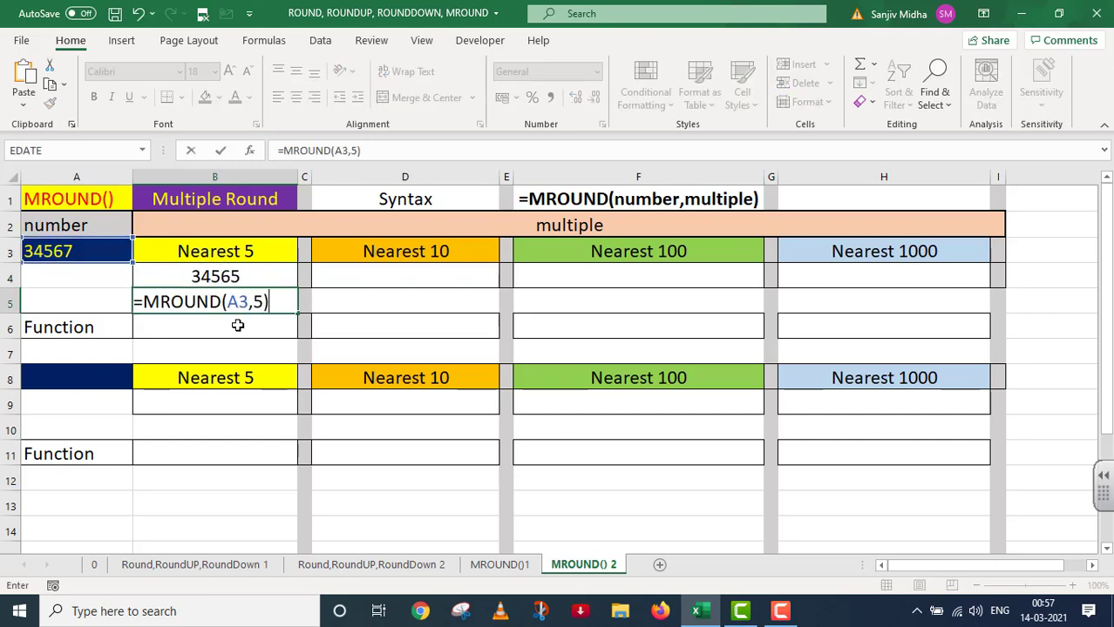
pyautogui.click(137, 301)
pyautogui.write("'")
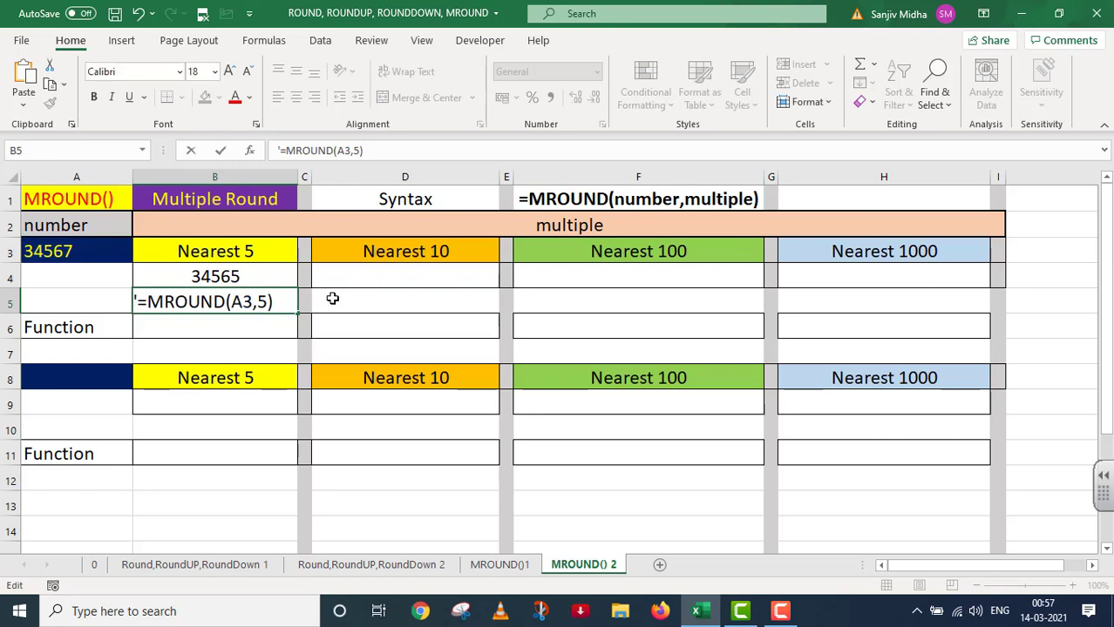
# Enter the formula =MROUND(A3,10) in D4 under Nearest 10.
pyautogui.click(376, 275)
pyautogui.write('=')
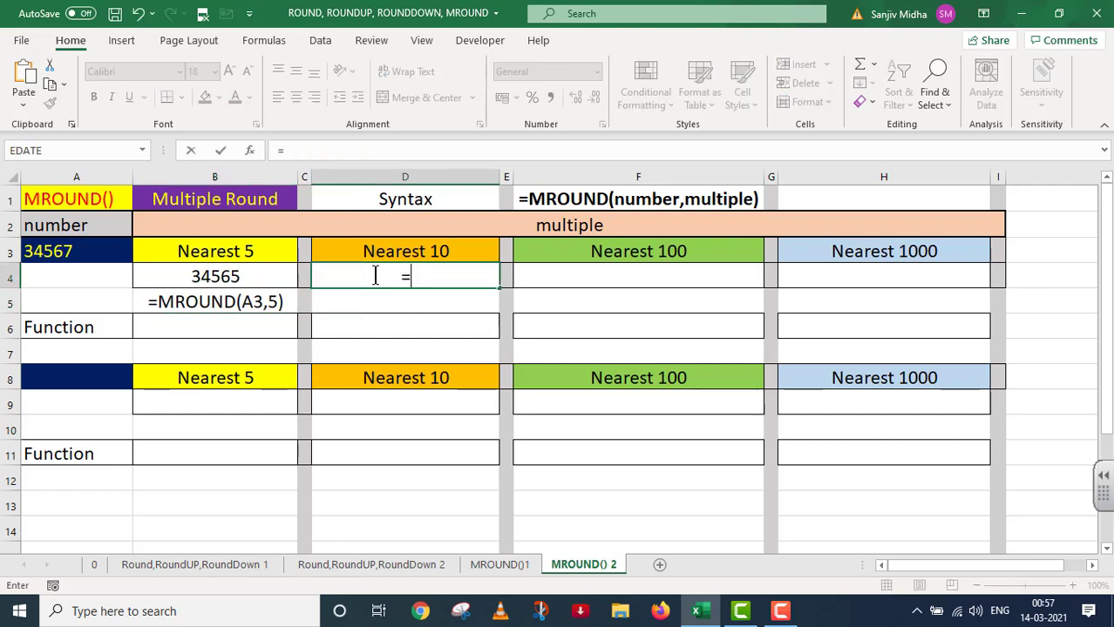
pyautogui.write('MROUN')
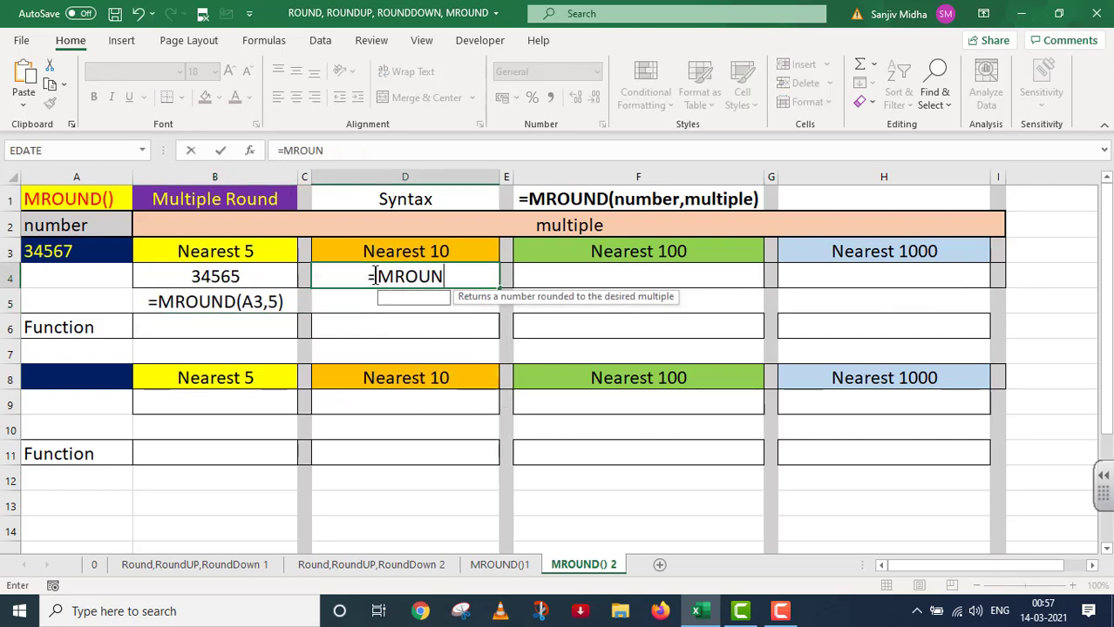
pyautogui.write('D(')
pyautogui.click(81, 252)
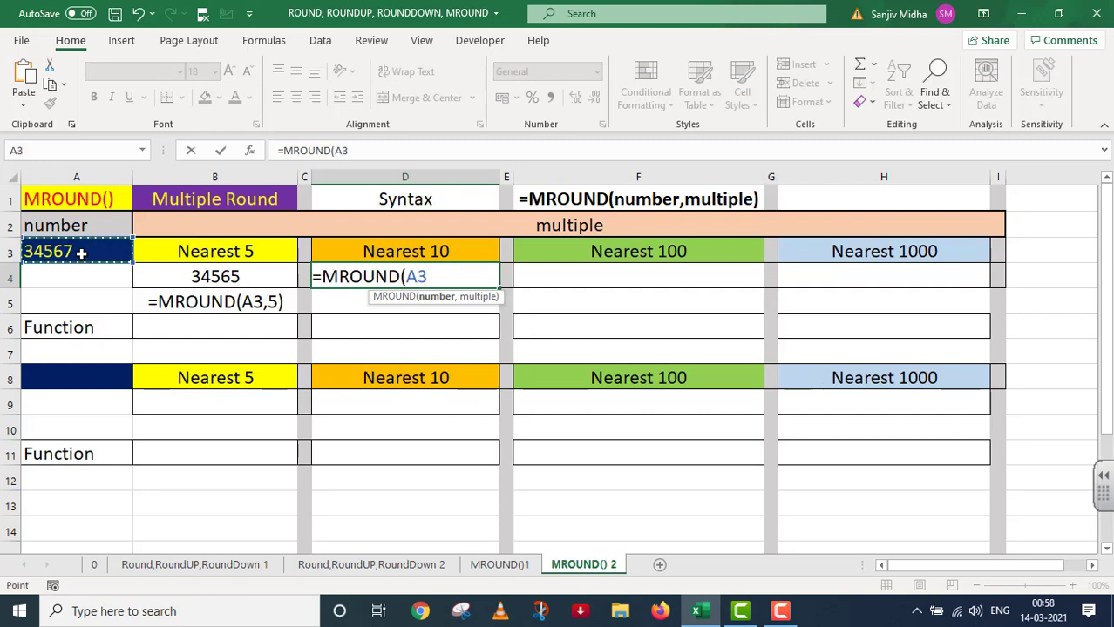
pyautogui.write(',')
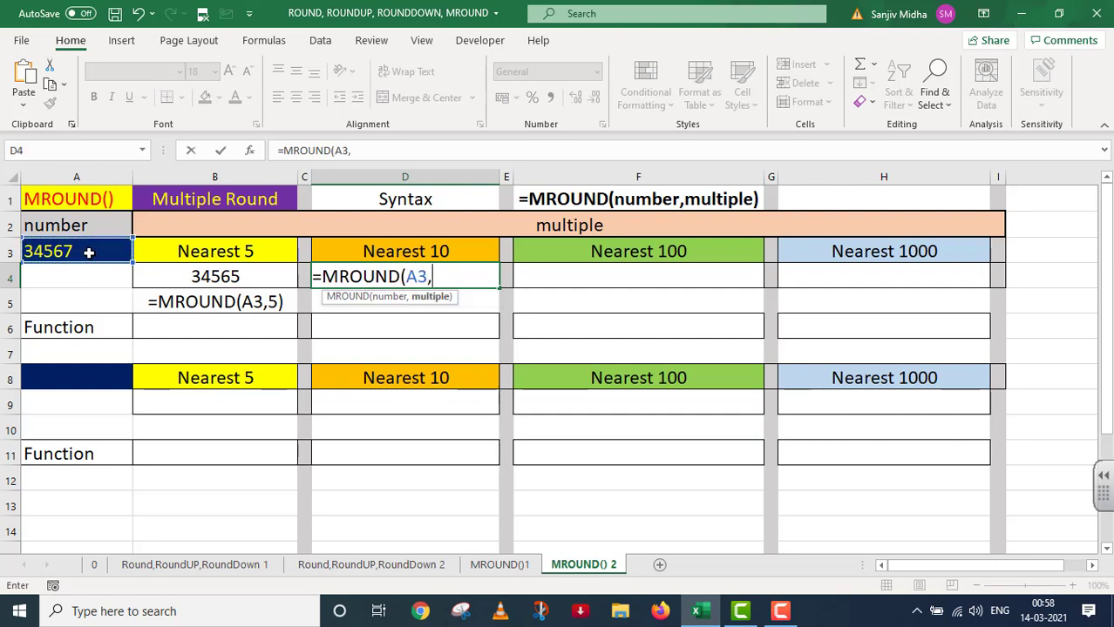
pyautogui.write('10)')
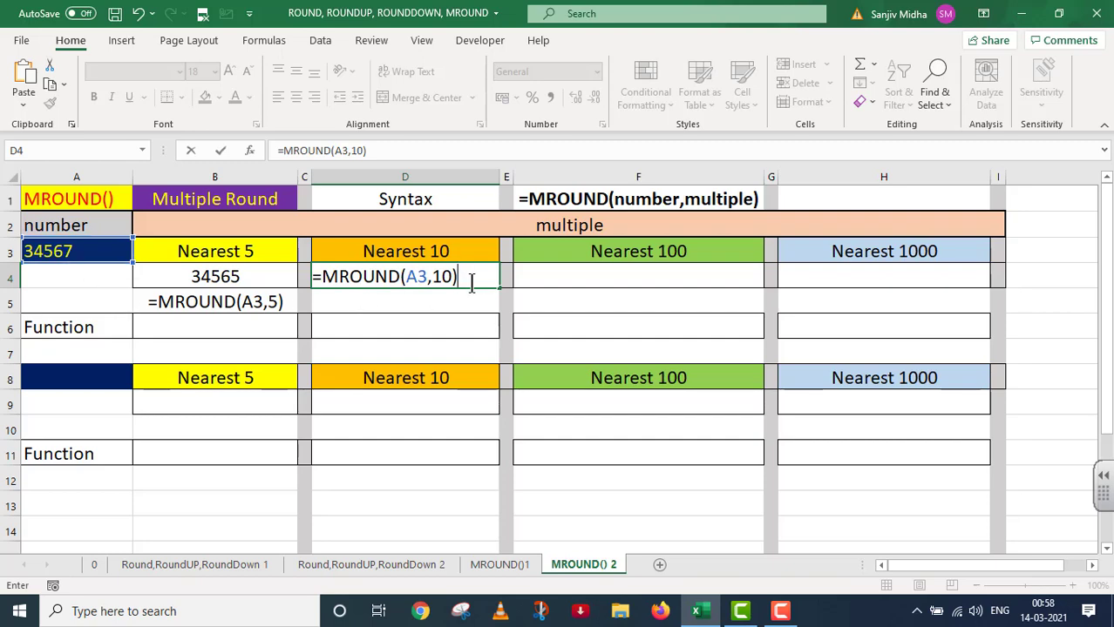
pyautogui.press('Return')
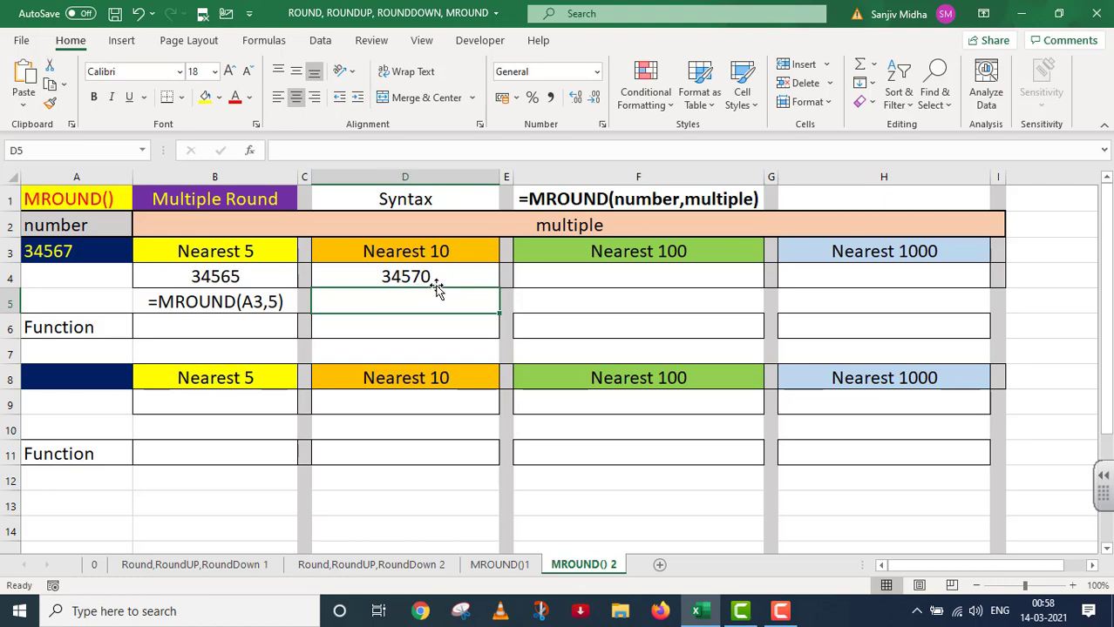
# Copy the Nearest 10 formula from D4 into D5 as plain text, '=MROUND(A3,10).
pyautogui.click(407, 276)
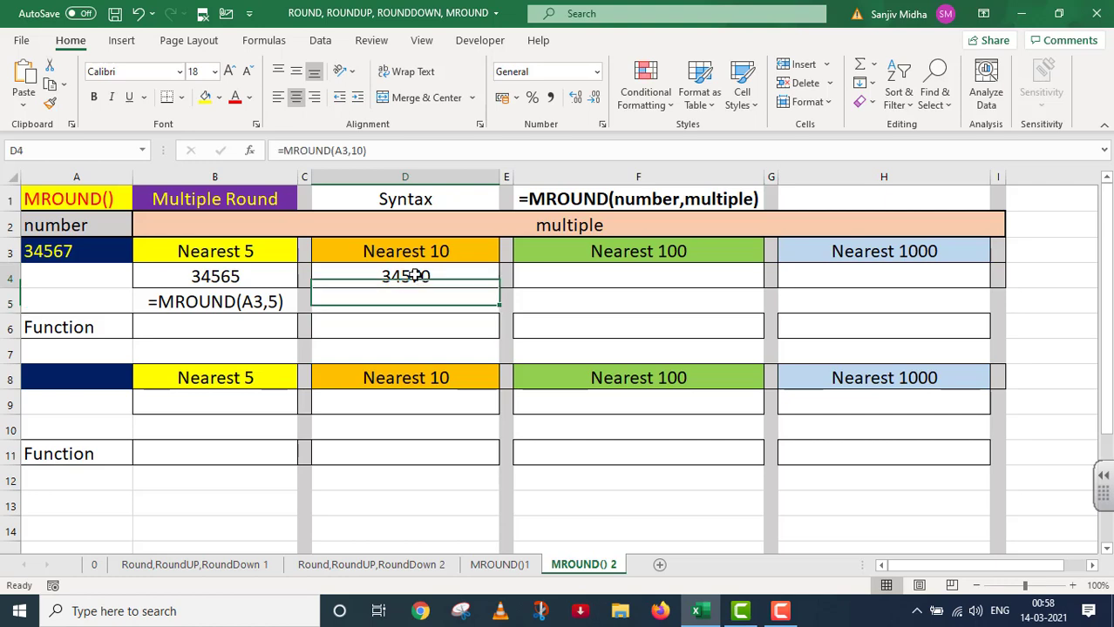
pyautogui.click(367, 150)
pyautogui.moveTo(367, 150); pyautogui.dragTo(242, 161)
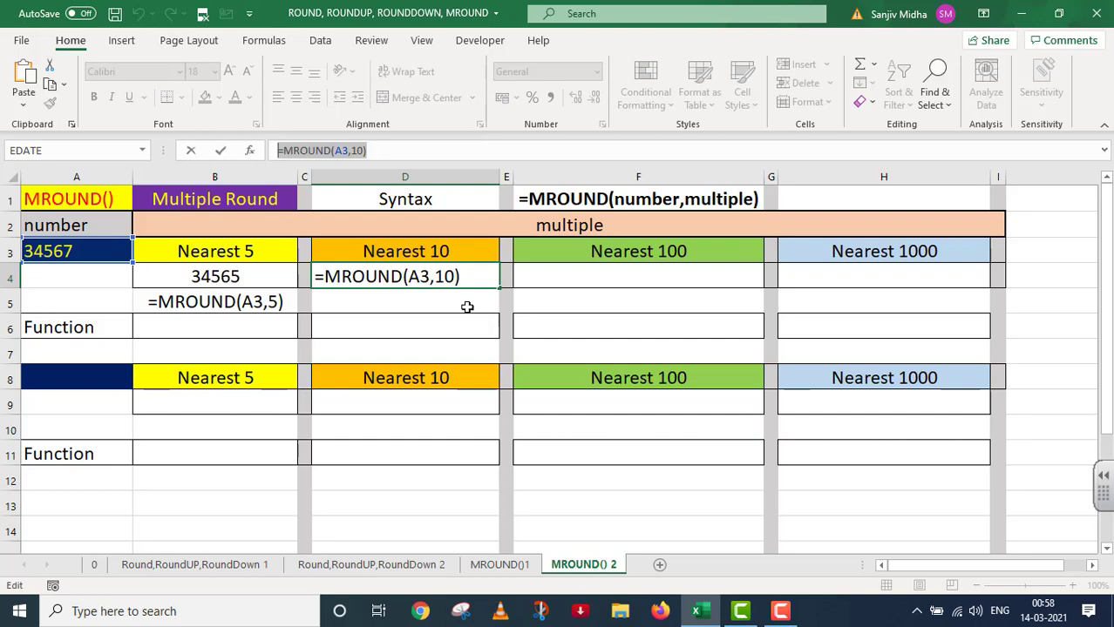
pyautogui.press('Return')
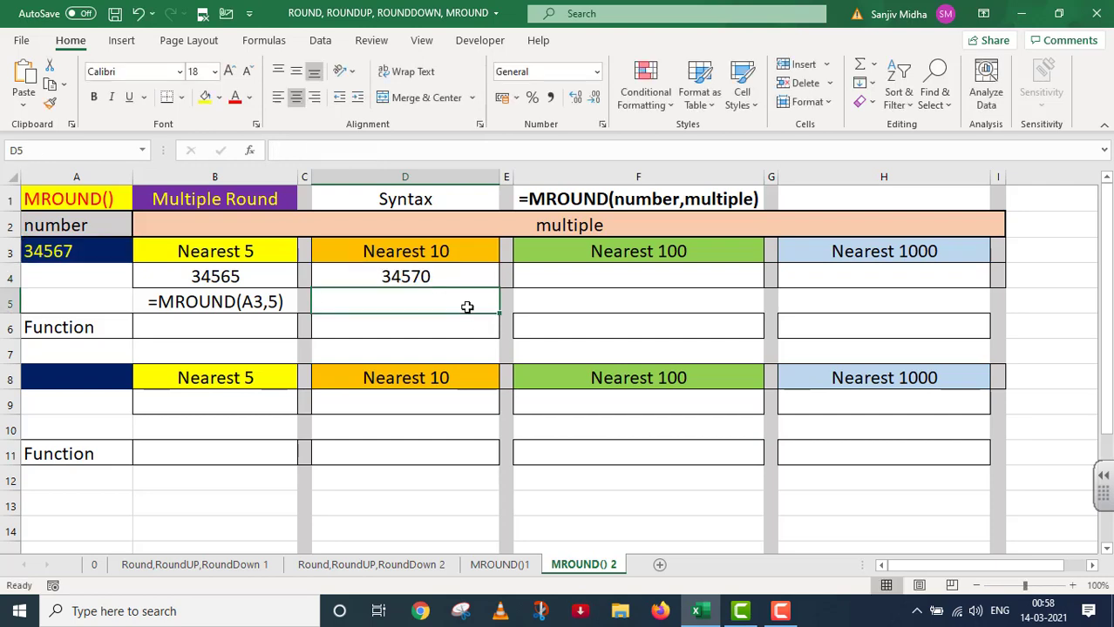
pyautogui.doubleClick(377, 300)
pyautogui.write('=MROUND(A3,10)')
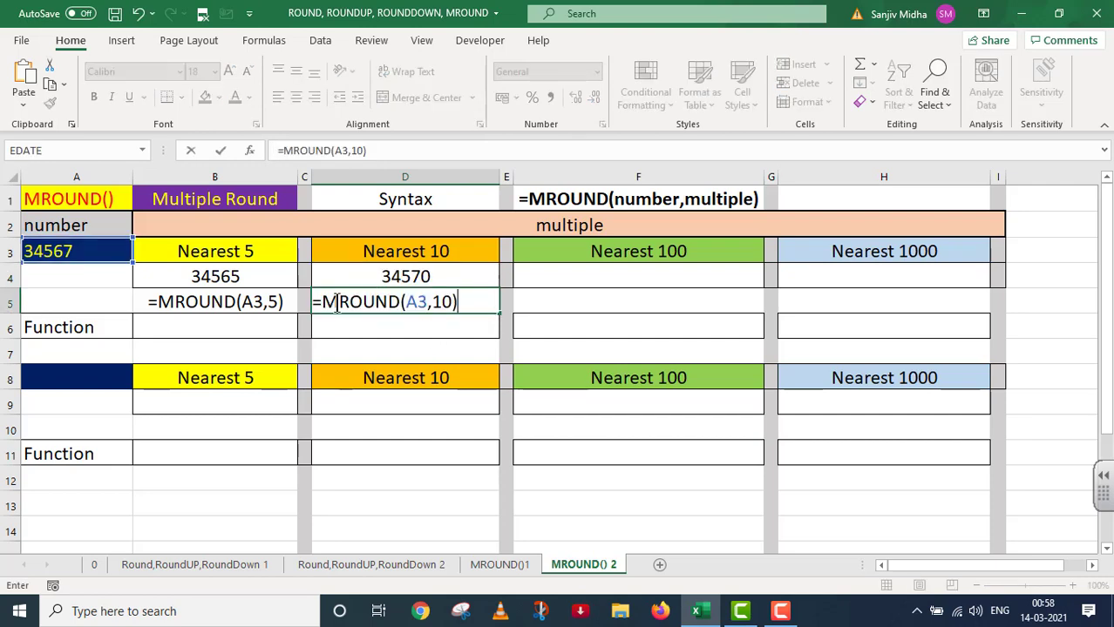
pyautogui.click(315, 302)
pyautogui.write("'")
pyautogui.click(554, 299)
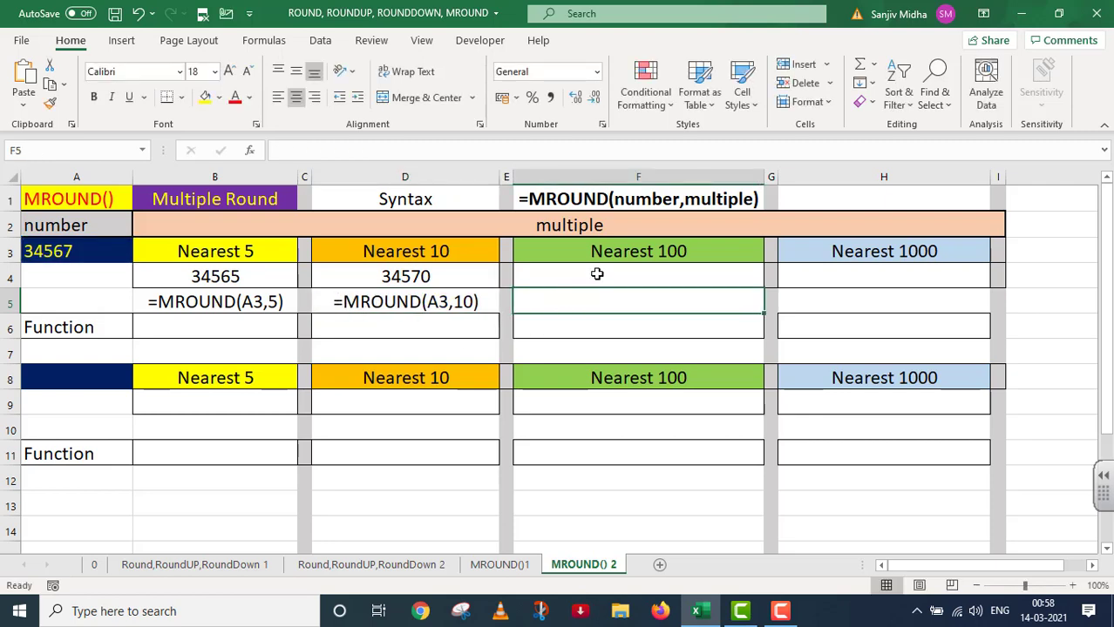
# Enter the formula =MROUND(A3,100) in F4 under Nearest 100.
pyautogui.click(597, 274)
pyautogui.write('=')
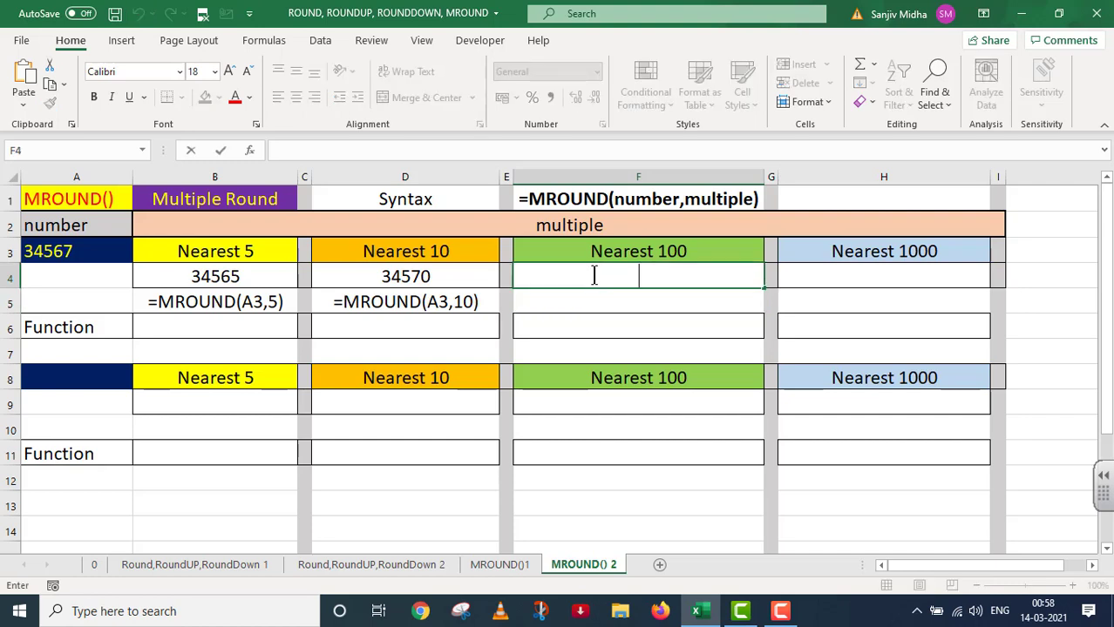
pyautogui.write('MR')
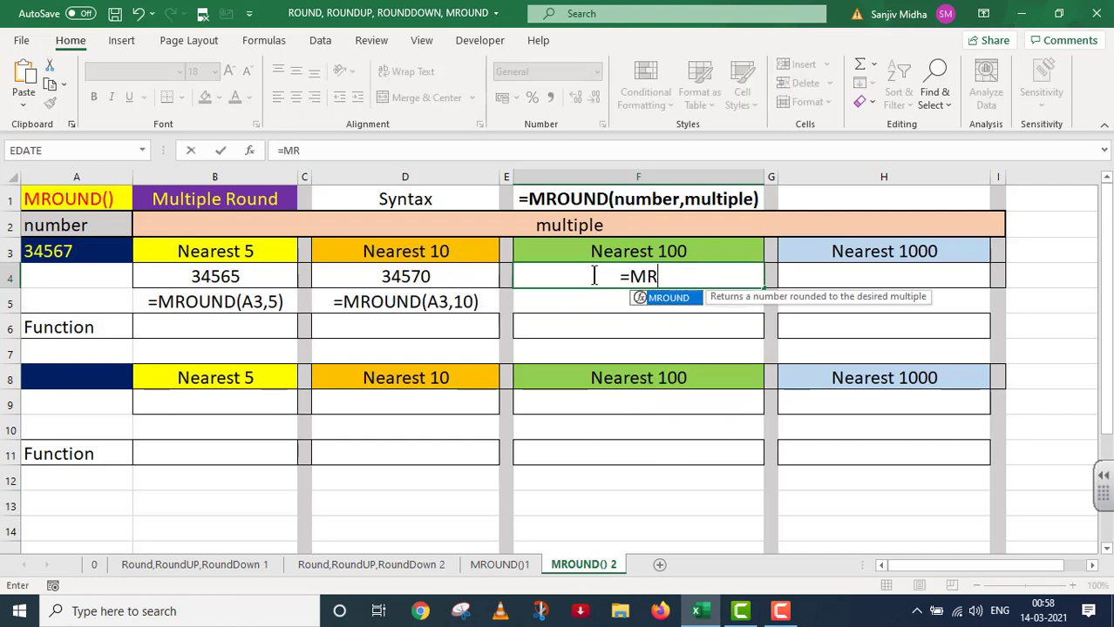
pyautogui.write('OUND(')
pyautogui.click(88, 251)
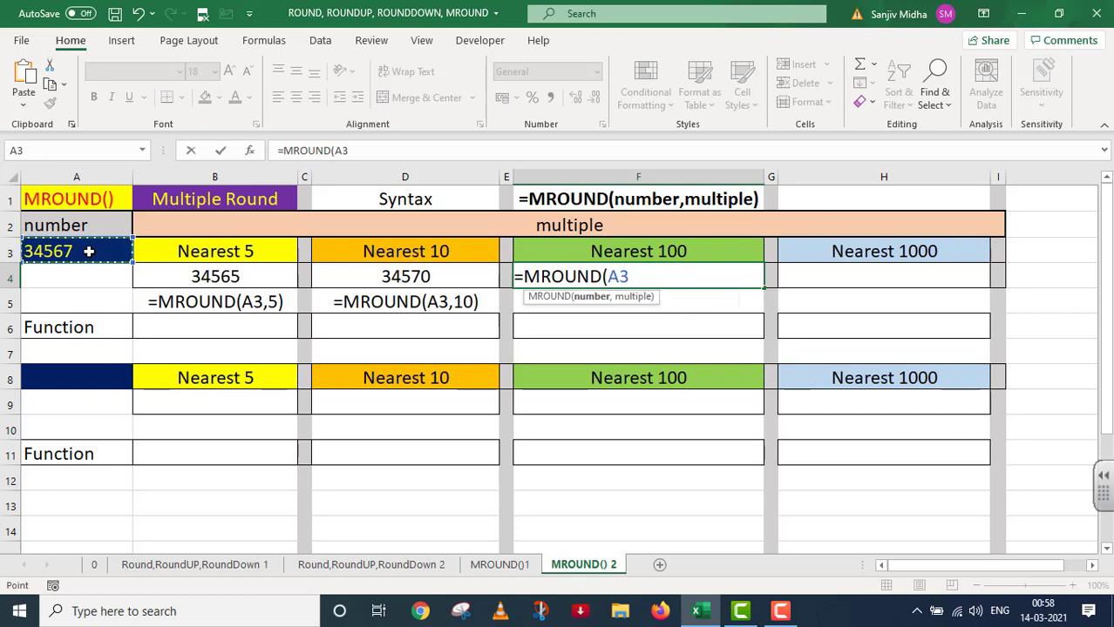
pyautogui.write(',')
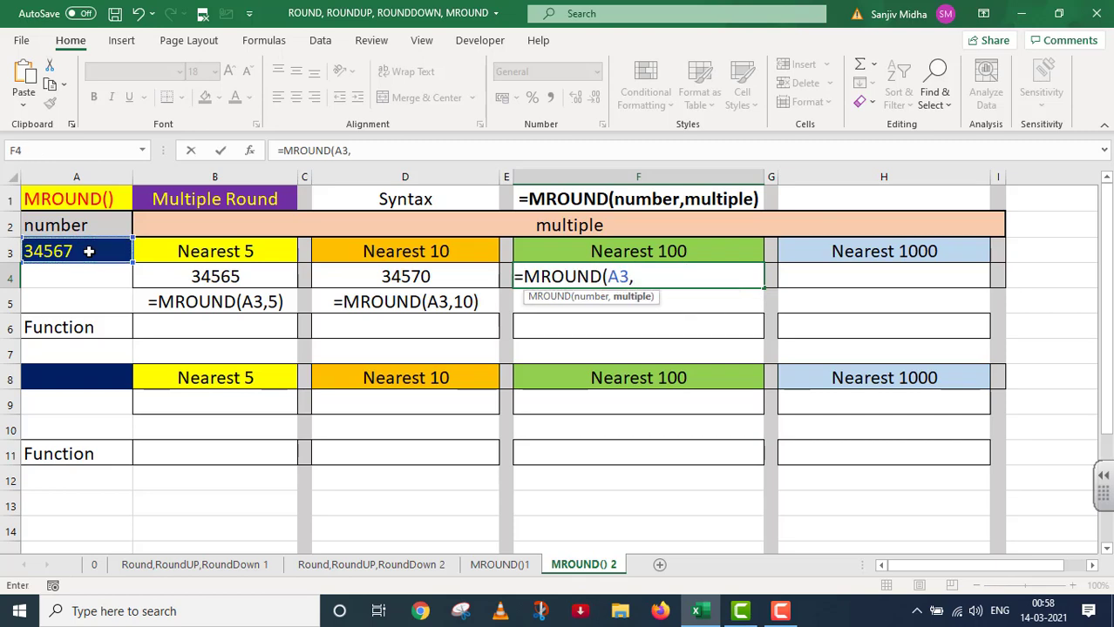
pyautogui.write('100)')
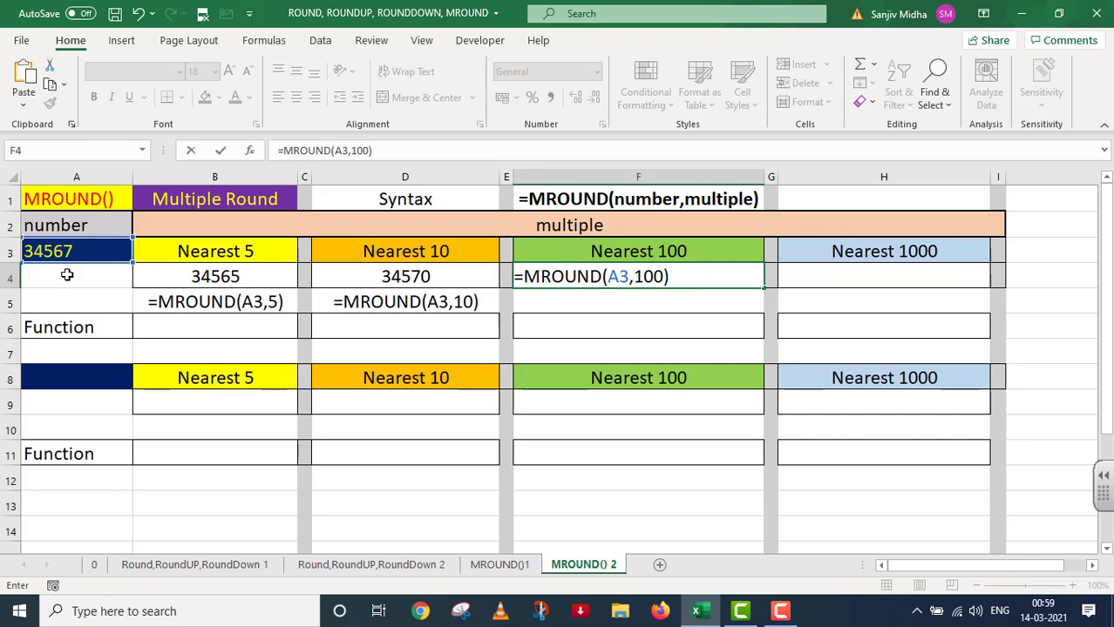
pyautogui.press('Return')
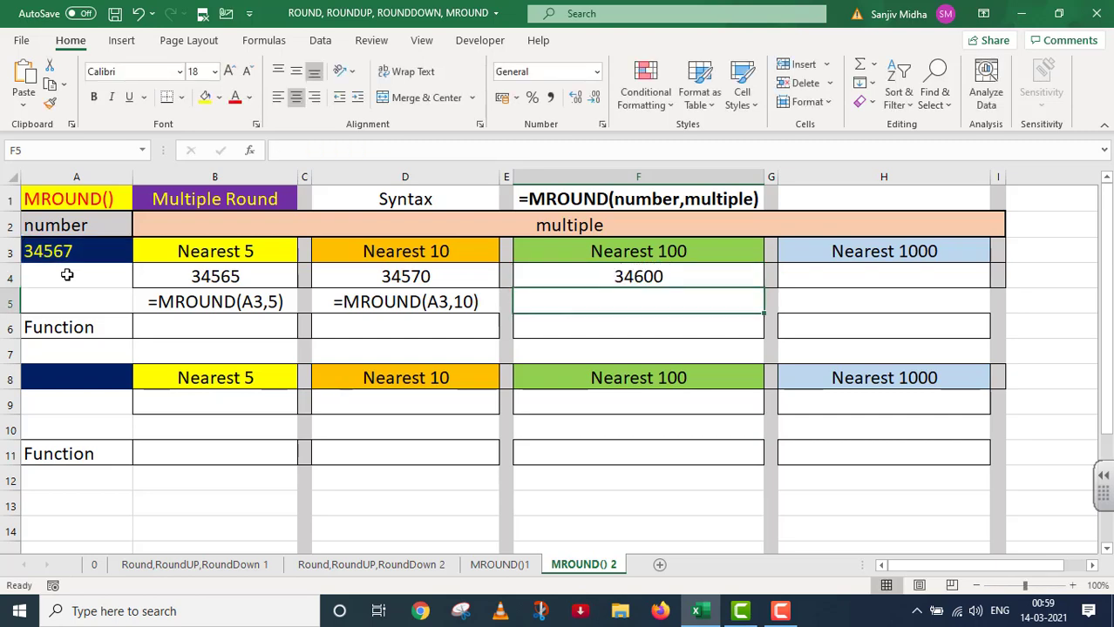
# Copy the Nearest 100 formula from F4 into F5 as plain text, '=MROUND(A3,100).
pyautogui.click(598, 275)
pyautogui.click(385, 150)
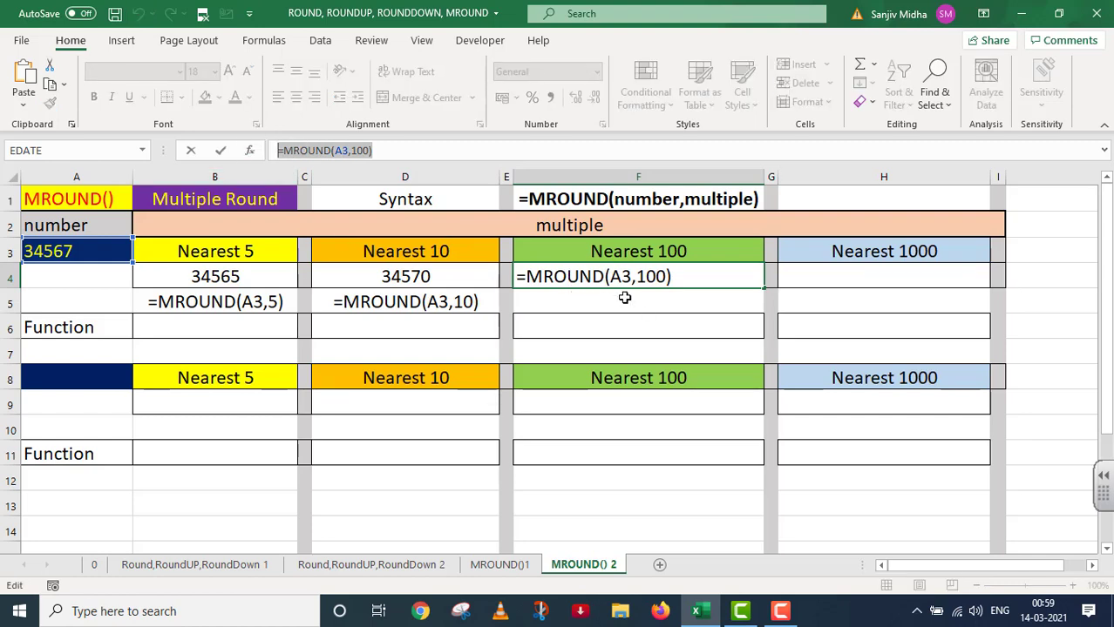
pyautogui.press('Return')
pyautogui.write('=MROUND(A3,100)')
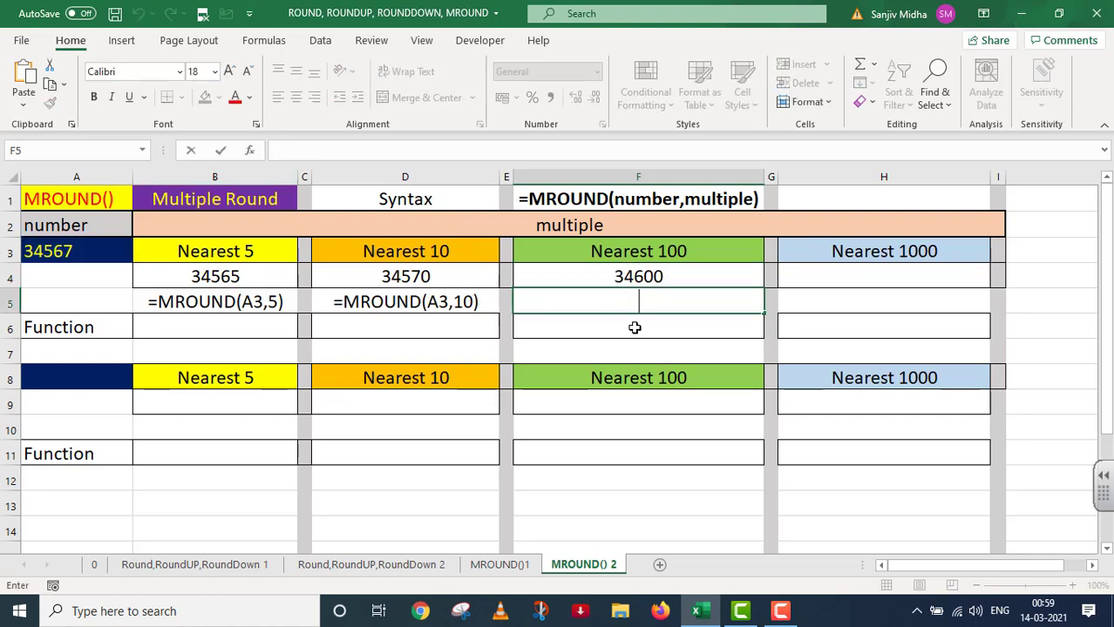
pyautogui.click(514, 302)
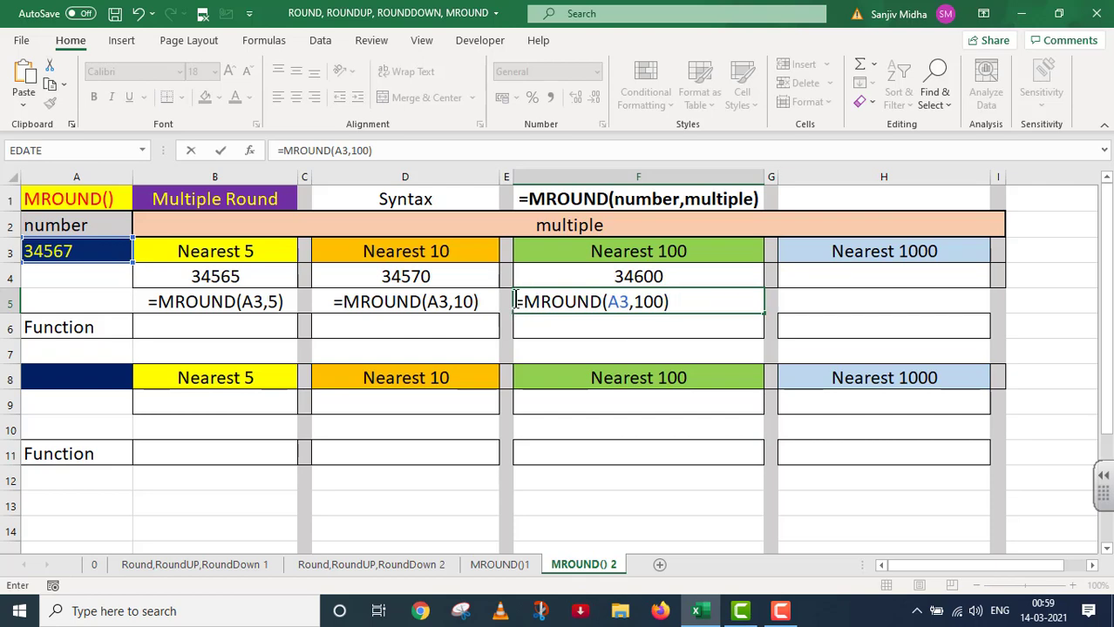
pyautogui.write("'")
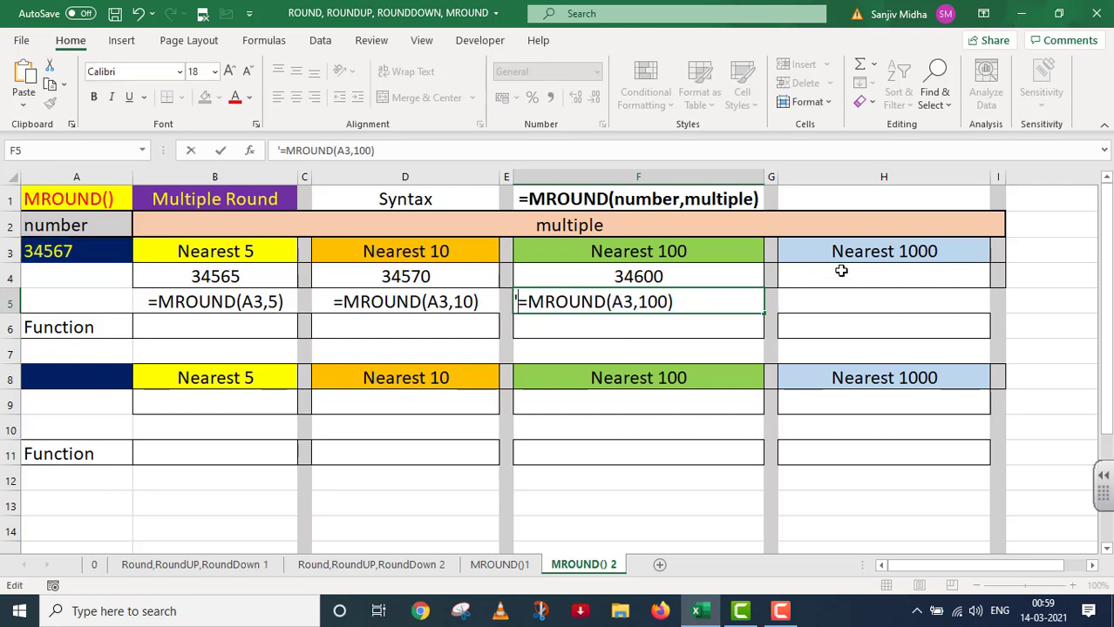
# Enter the formula =MROUND(A3,1000) in H4 under Nearest 1000.
pyautogui.click(840, 278)
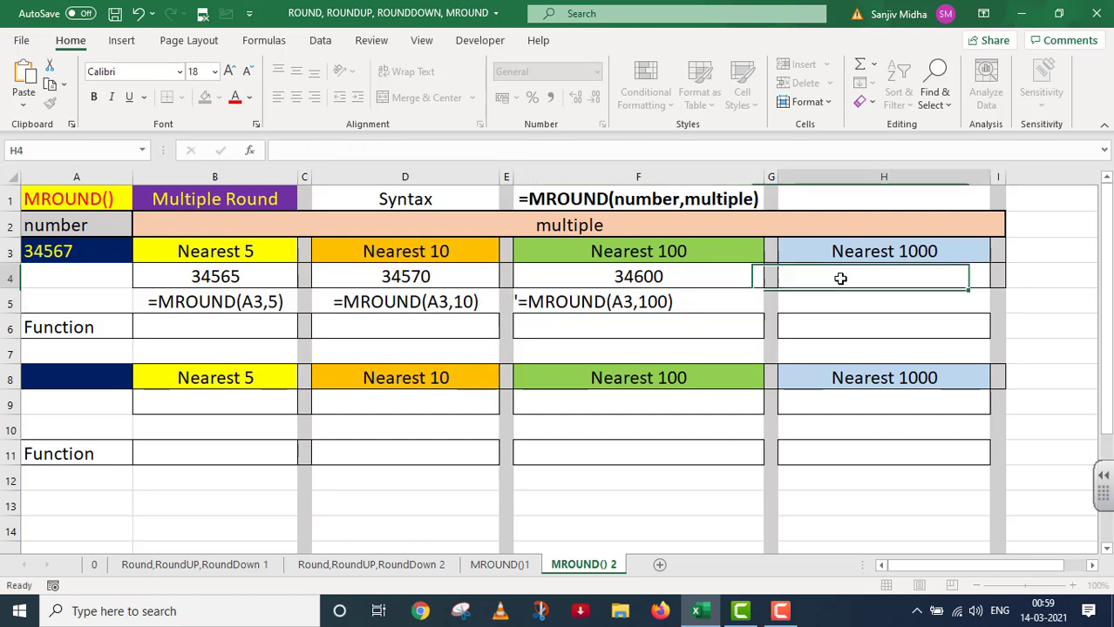
pyautogui.write('=')
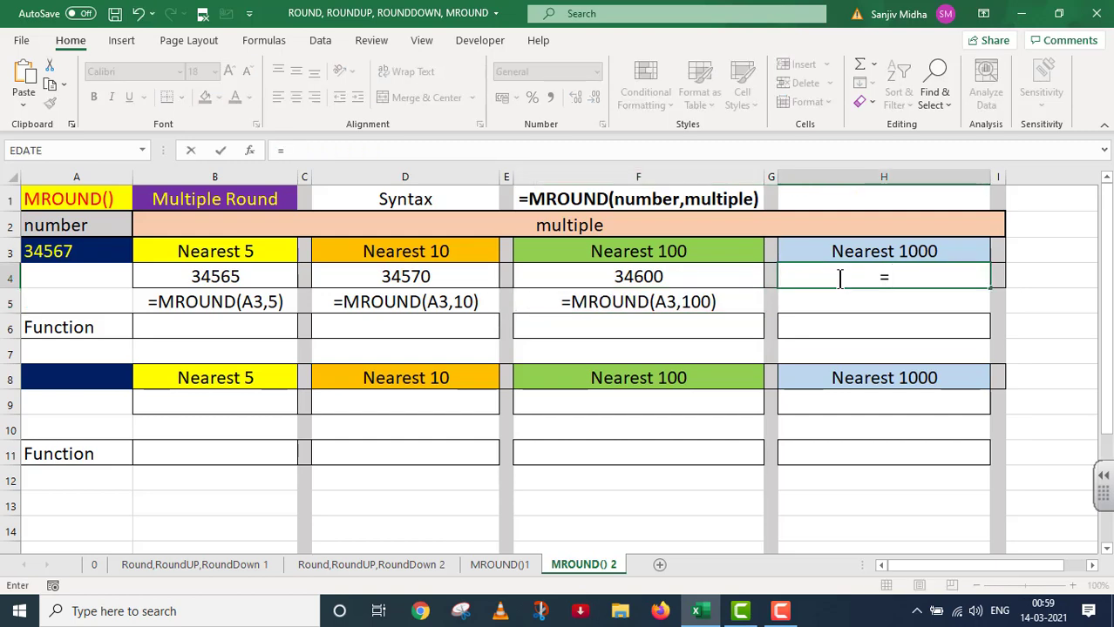
pyautogui.write('MROUND')
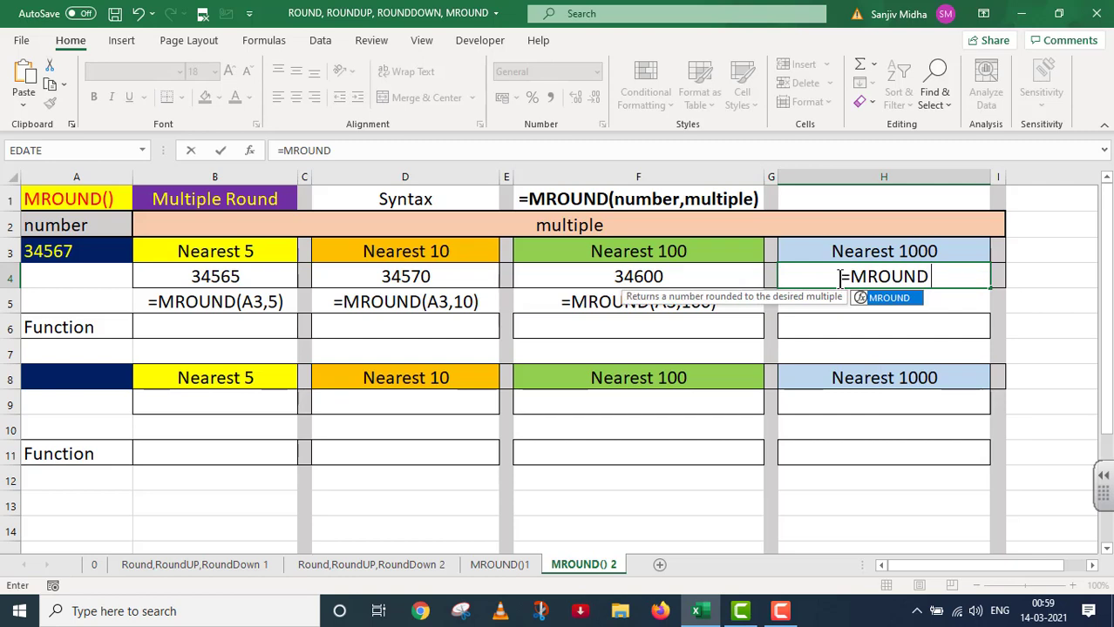
pyautogui.write('(')
pyautogui.click(98, 257)
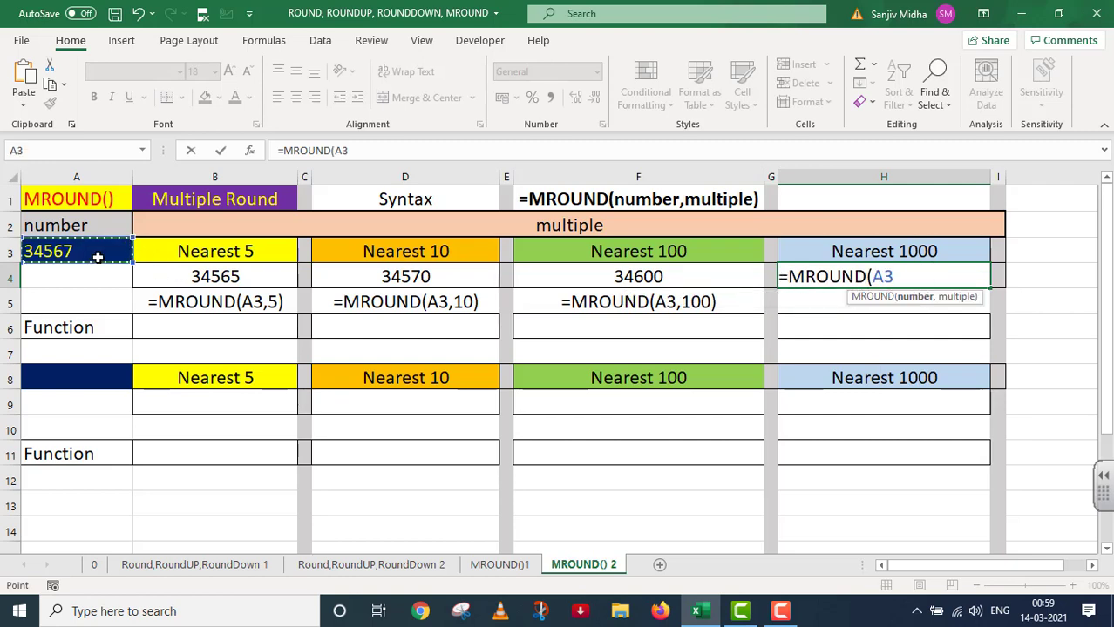
pyautogui.write(',')
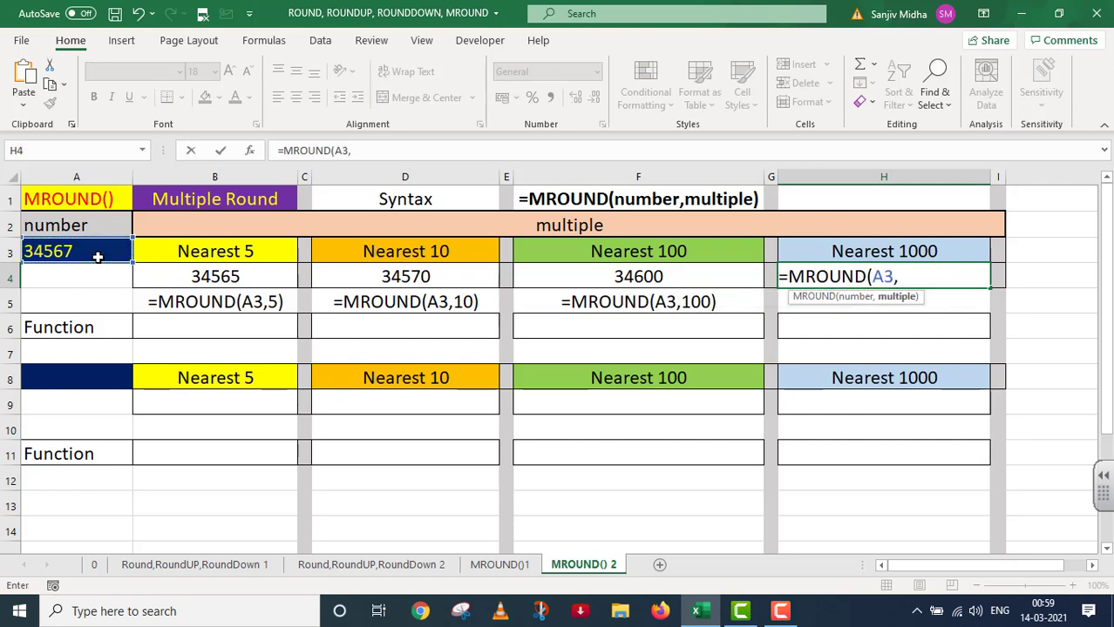
pyautogui.write('1000)')
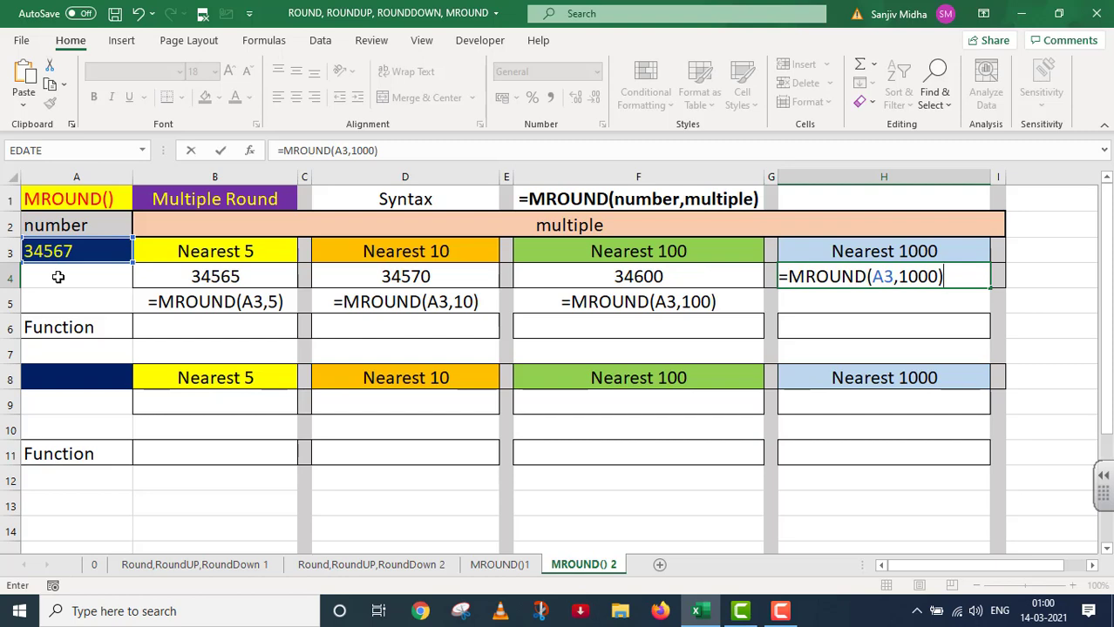
pyautogui.press('Return')
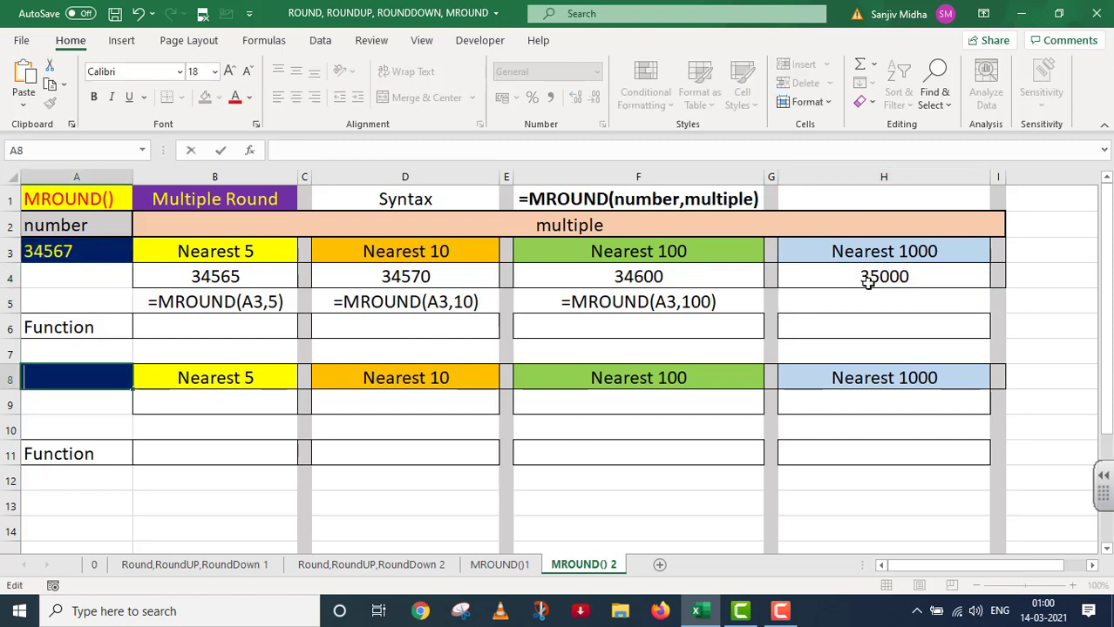
# Copy the Nearest 1000 formula from H4 into H5 as plain text, '=MROUND(A3,1000).
pyautogui.click(867, 277)
pyautogui.moveTo(384, 149); pyautogui.dragTo(278, 150)
pyautogui.hotkey('ctrl', 'c')
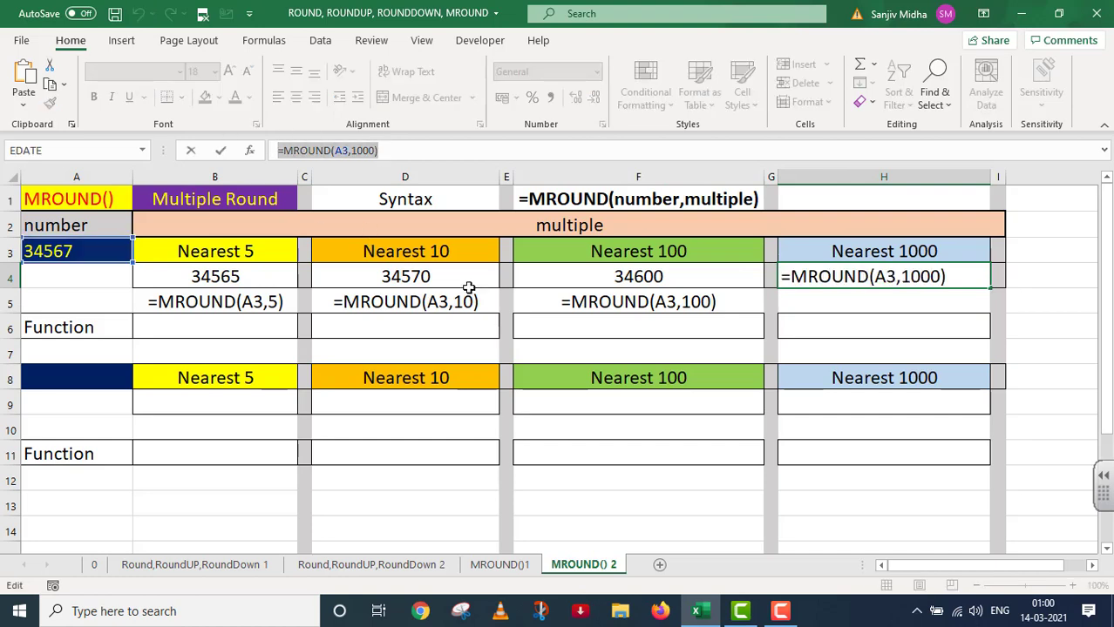
pyautogui.press('Return')
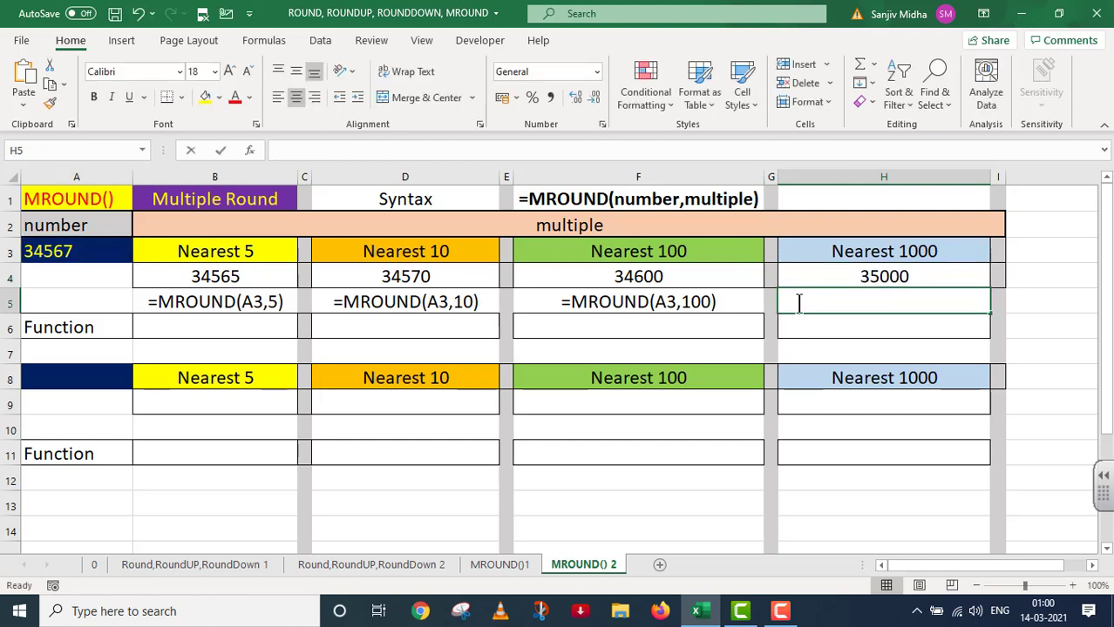
pyautogui.doubleClick(799, 302)
pyautogui.hotkey('ctrl', 'v')
pyautogui.click(780, 301)
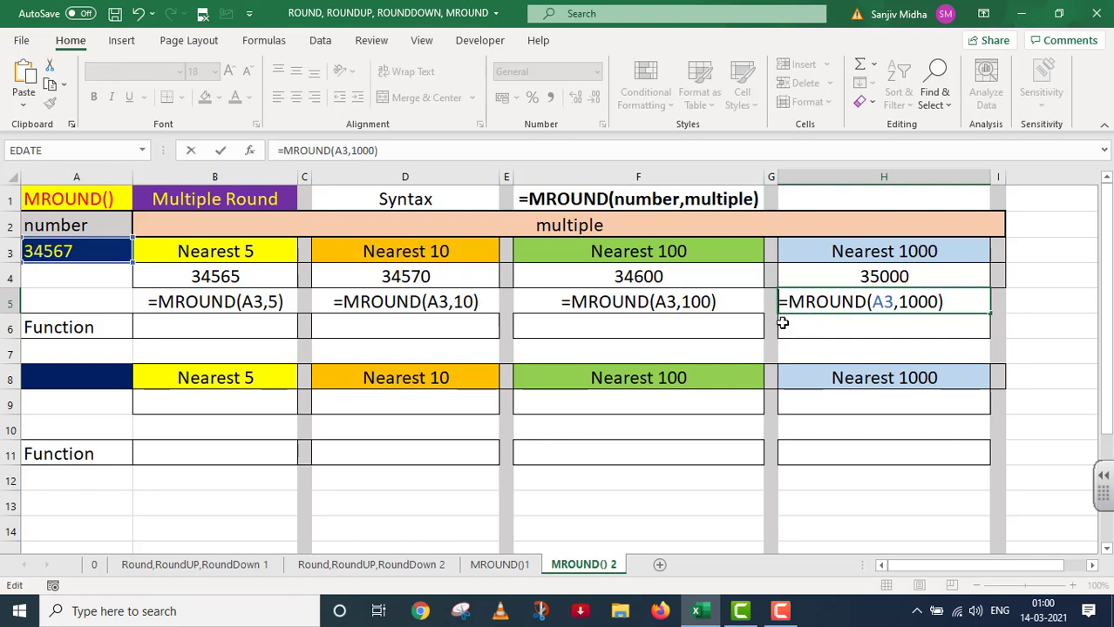
pyautogui.write("'")
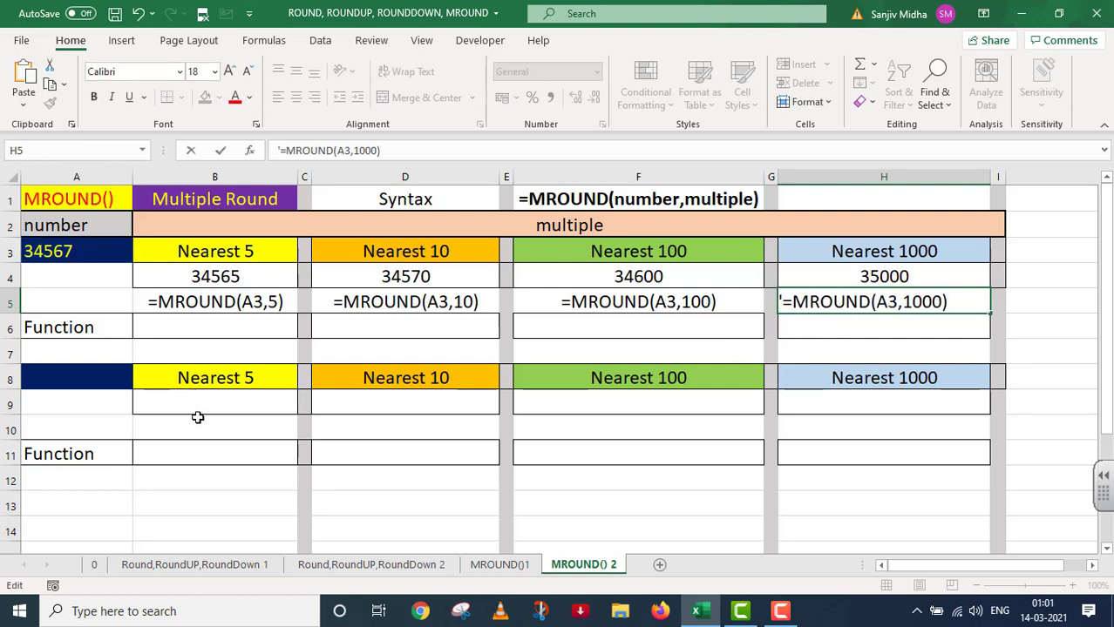
# Enter the number 76543 in A8 and the formula =MROUND(A8,5) in B9 under Nearest 5.
pyautogui.click(70, 376)
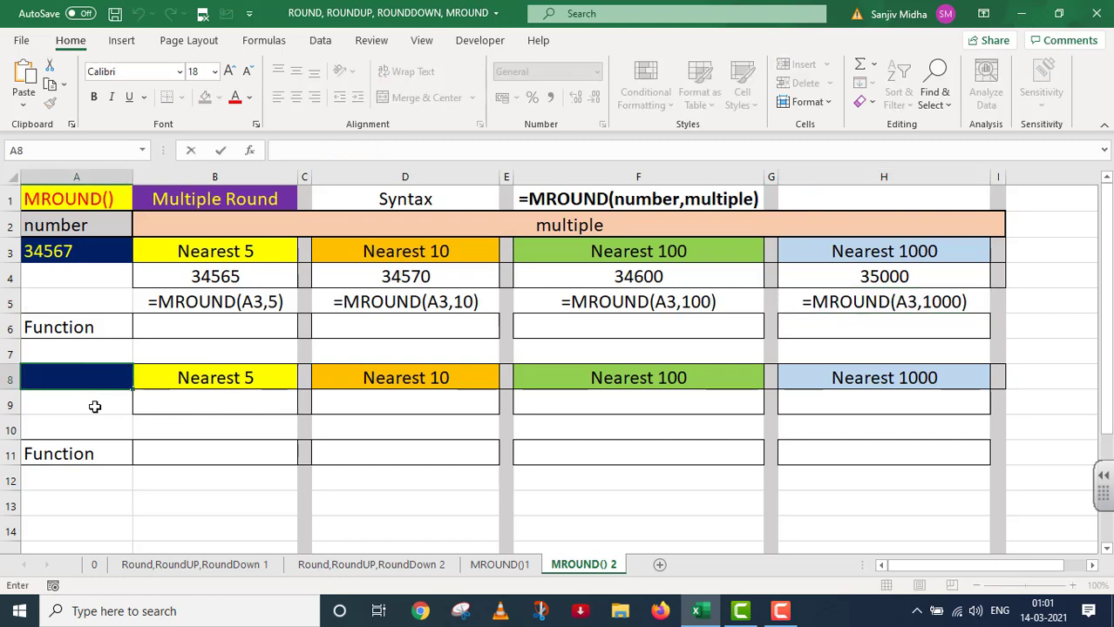
pyautogui.write('76543')
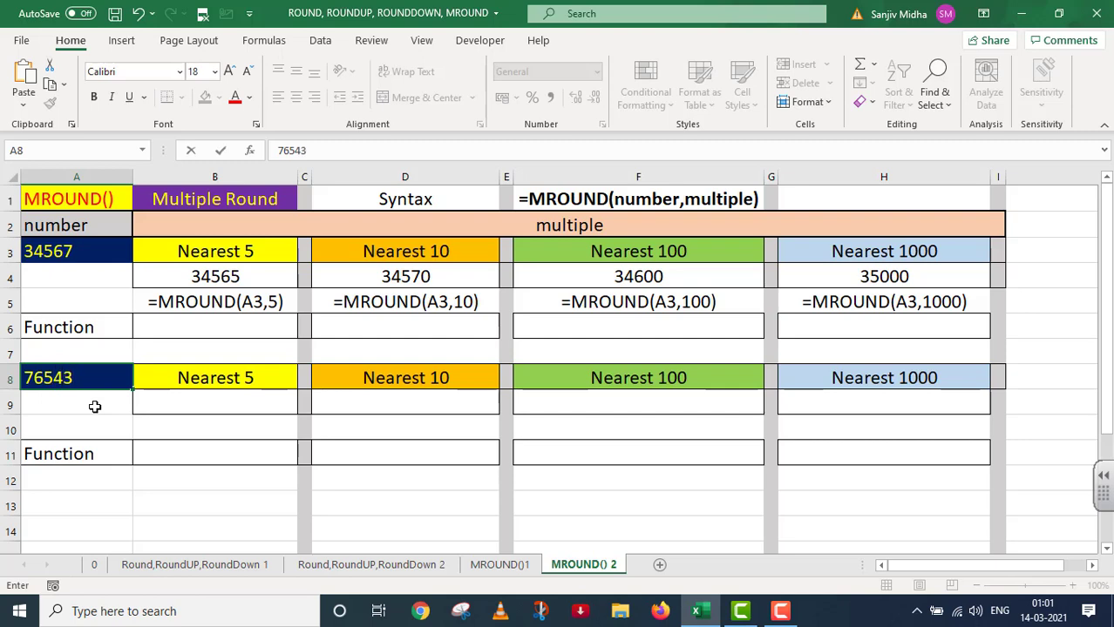
pyautogui.doubleClick(184, 403)
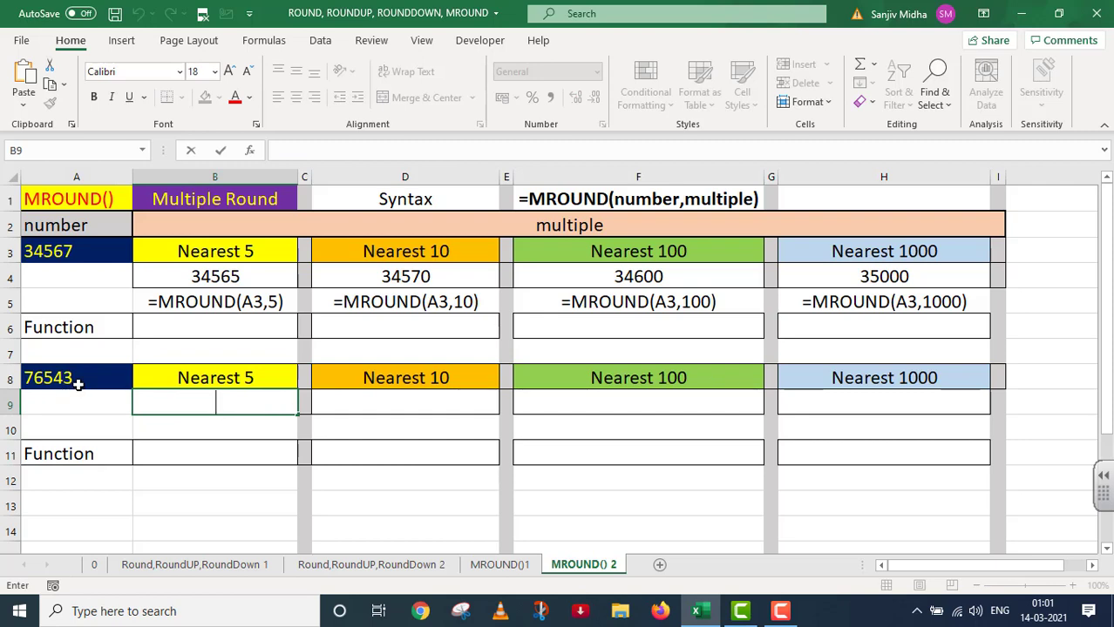
pyautogui.write('=')
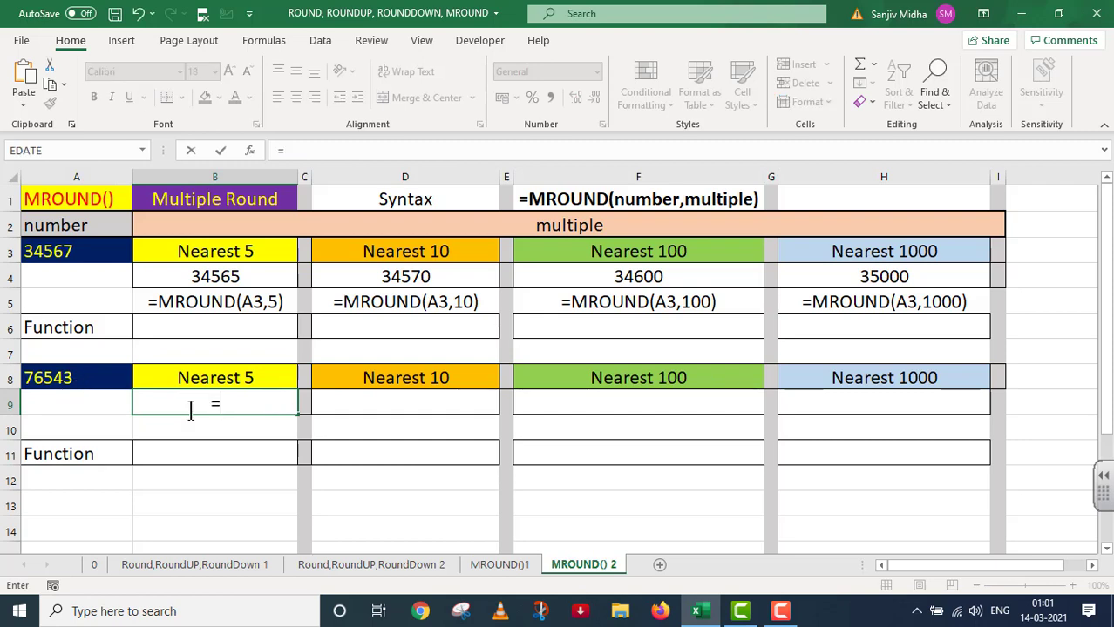
pyautogui.write('MROU')
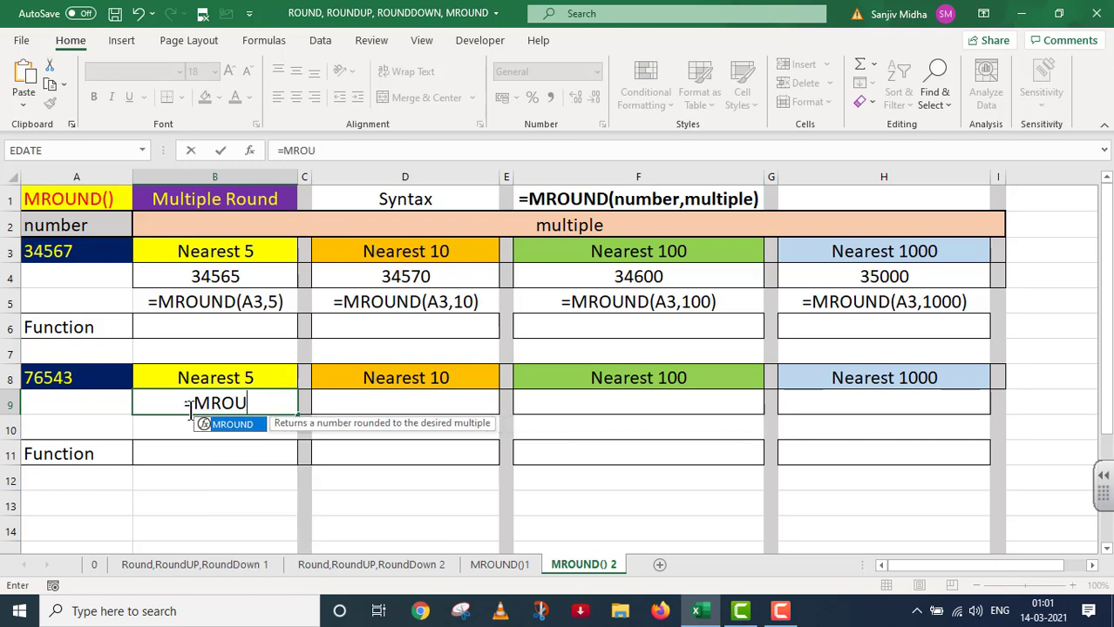
pyautogui.write('ND(')
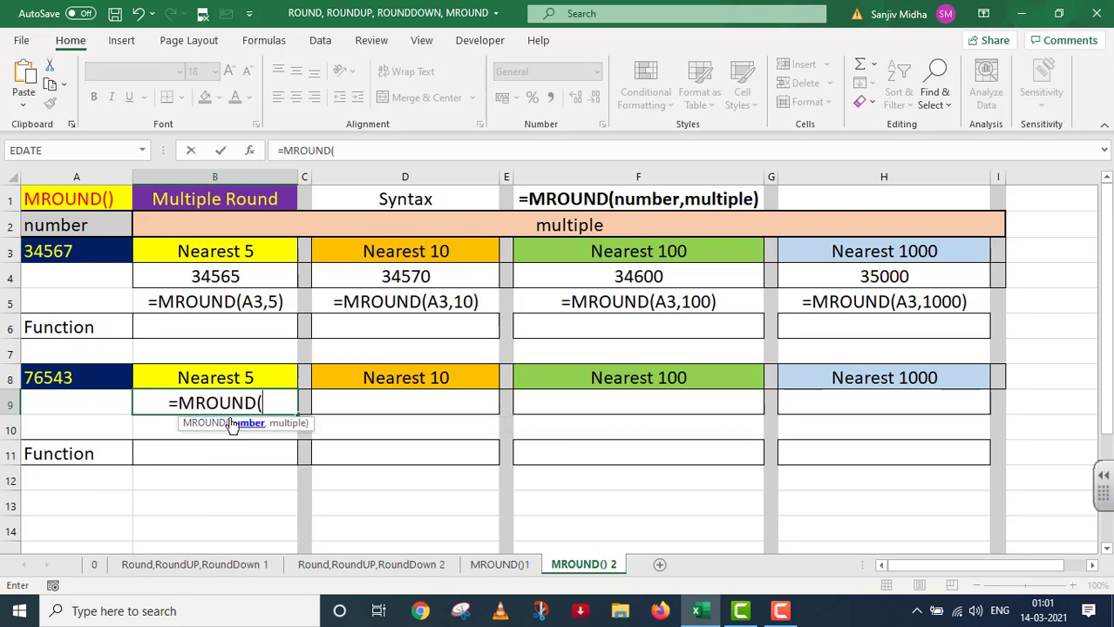
pyautogui.click(79, 378)
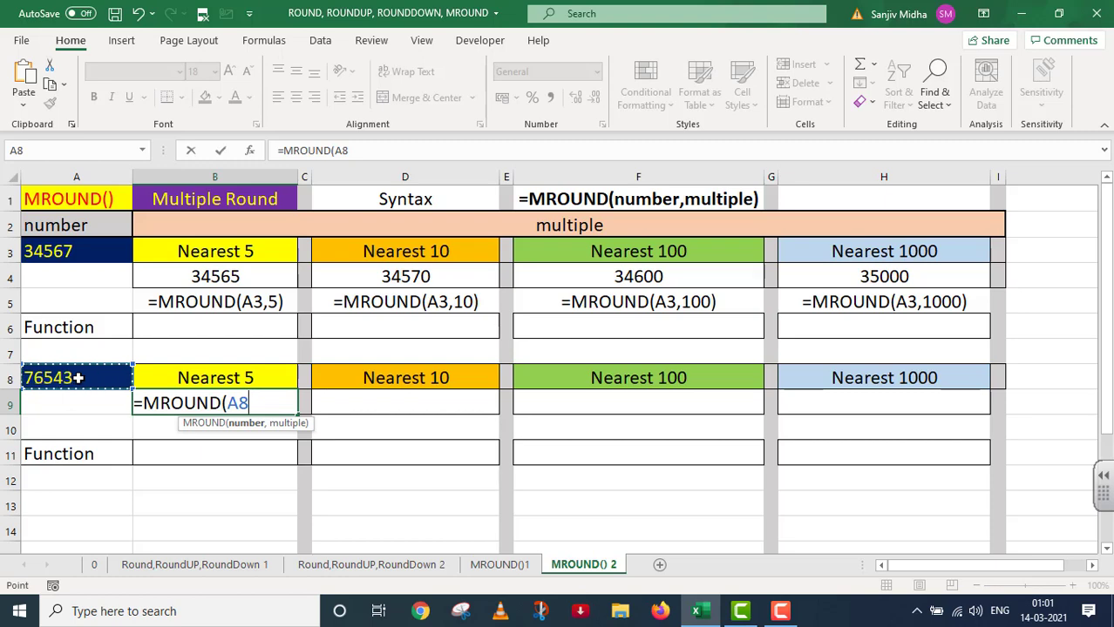
pyautogui.write(',')
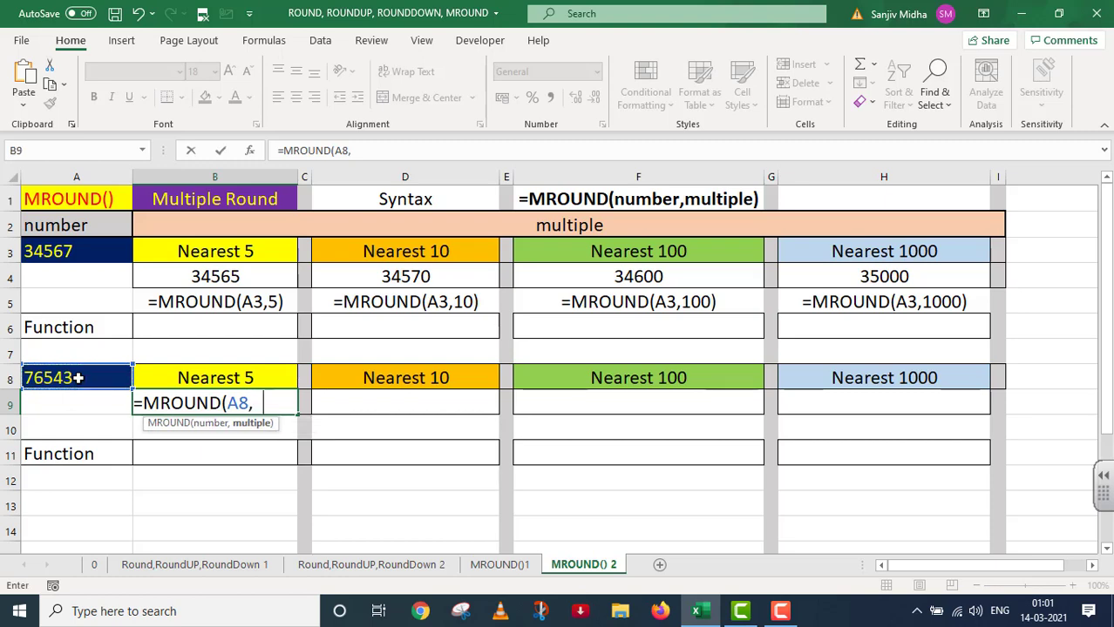
pyautogui.write(' )')
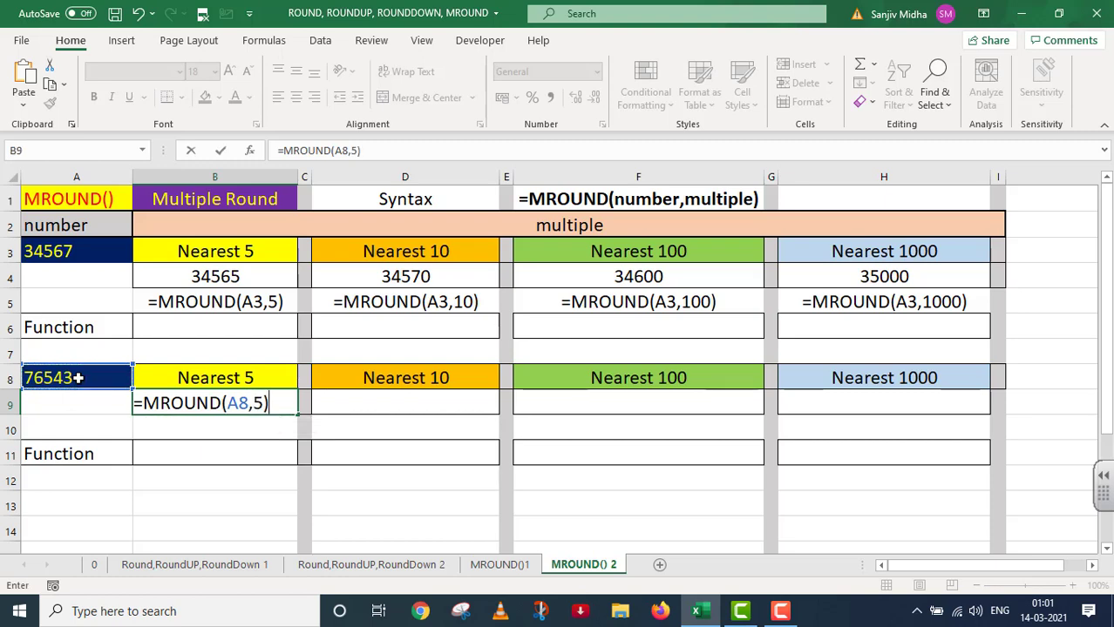
pyautogui.press('Return')
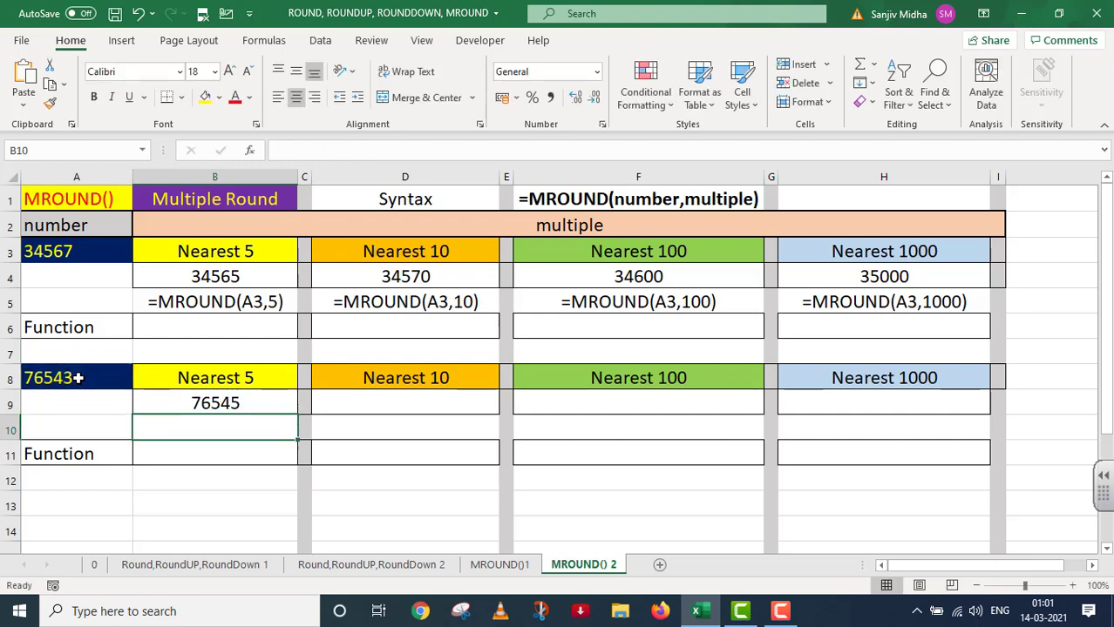
# Show the Nearest 5 formula from B9 as text in B11, =MROUND(A8,5), using B9's cell formatting.
pyautogui.doubleClick(246, 406)
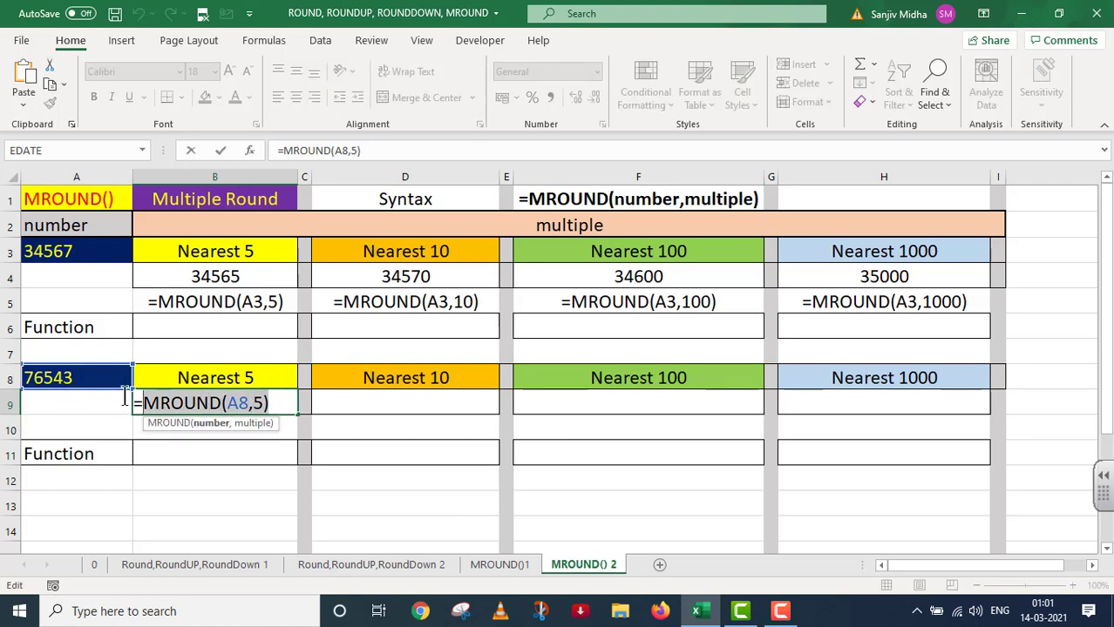
pyautogui.hotkey('ctrl', 'Return')
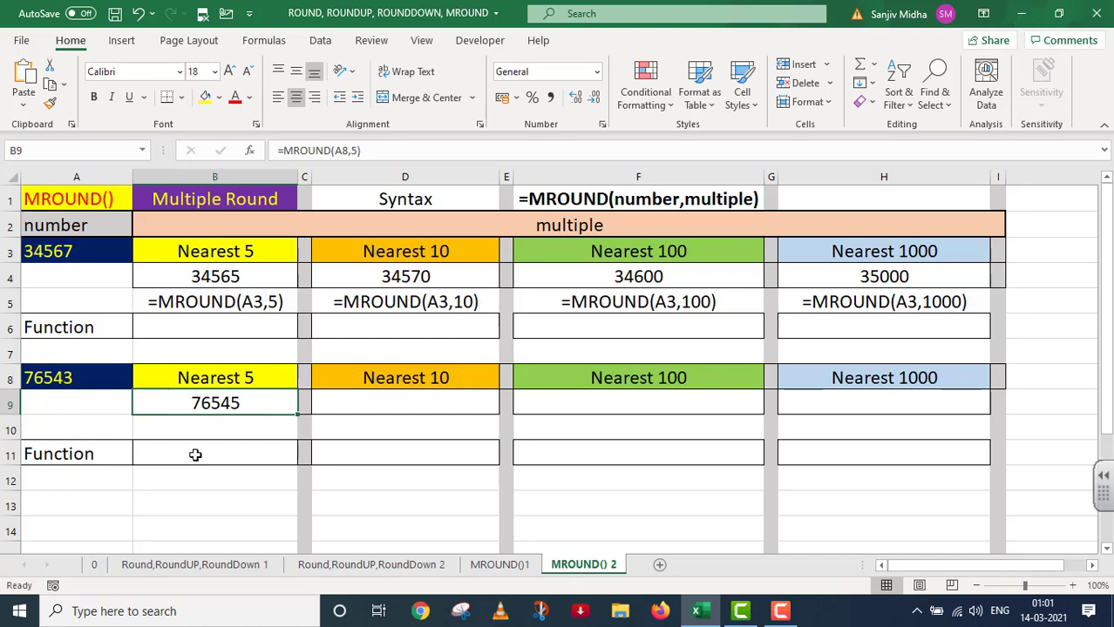
pyautogui.click(50, 103)
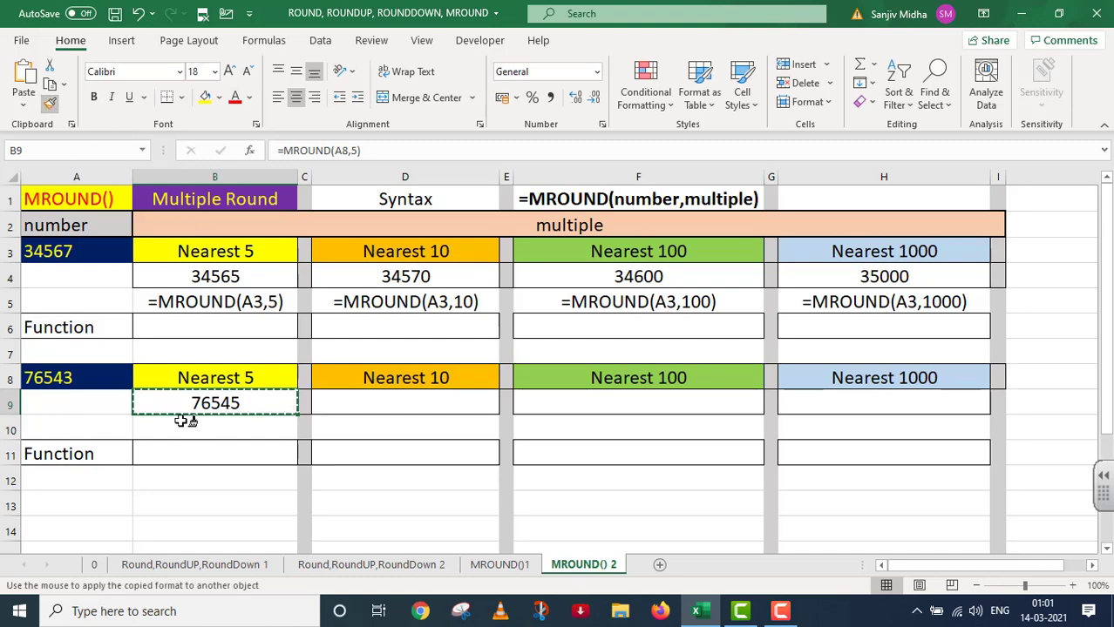
pyautogui.click(181, 454)
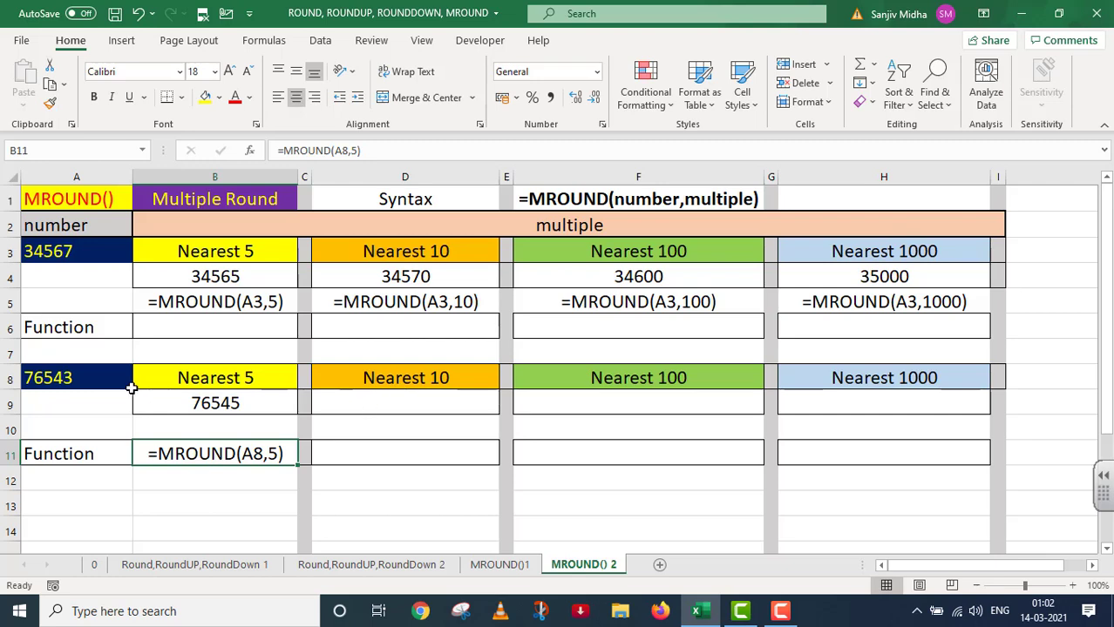
# Enter the formula =MROUND(A8,10) in D9 under Nearest 10.
pyautogui.click(353, 402)
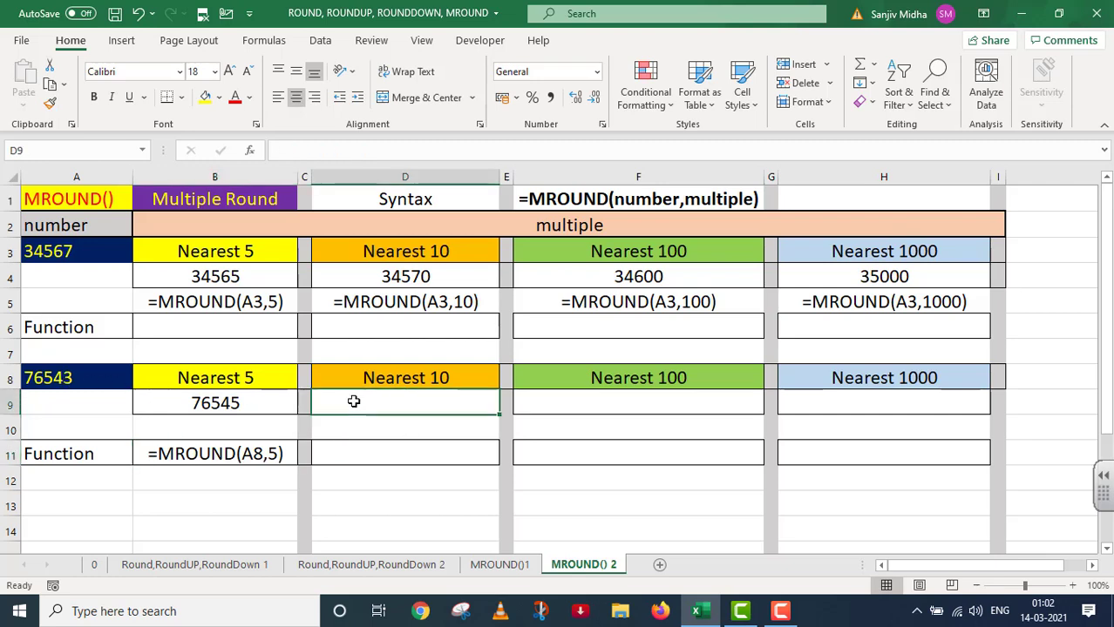
pyautogui.write('=')
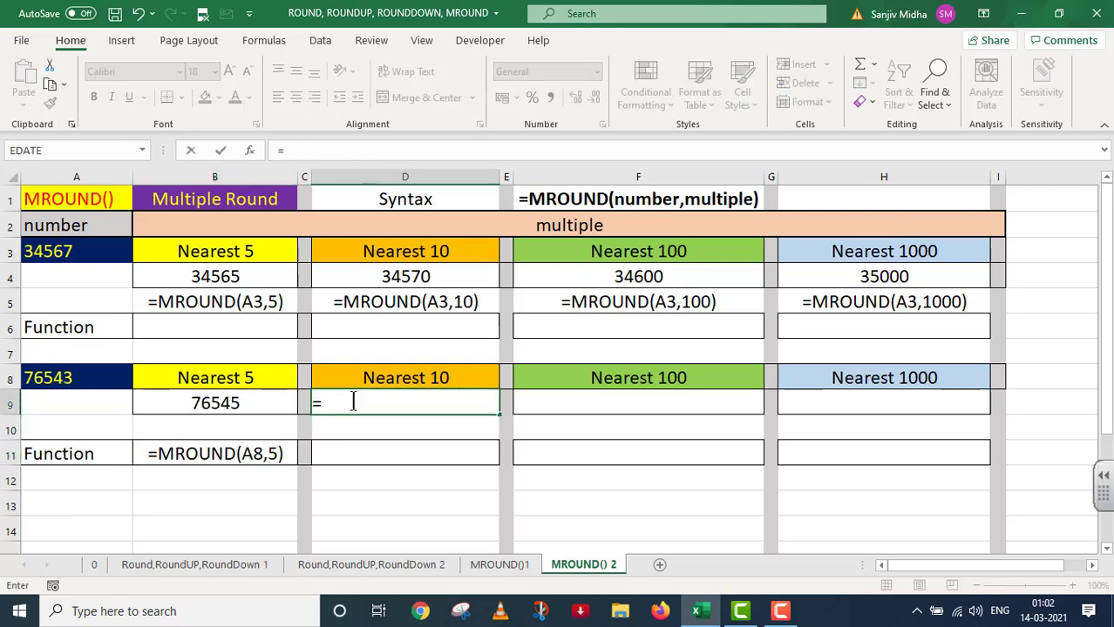
pyautogui.write('M')
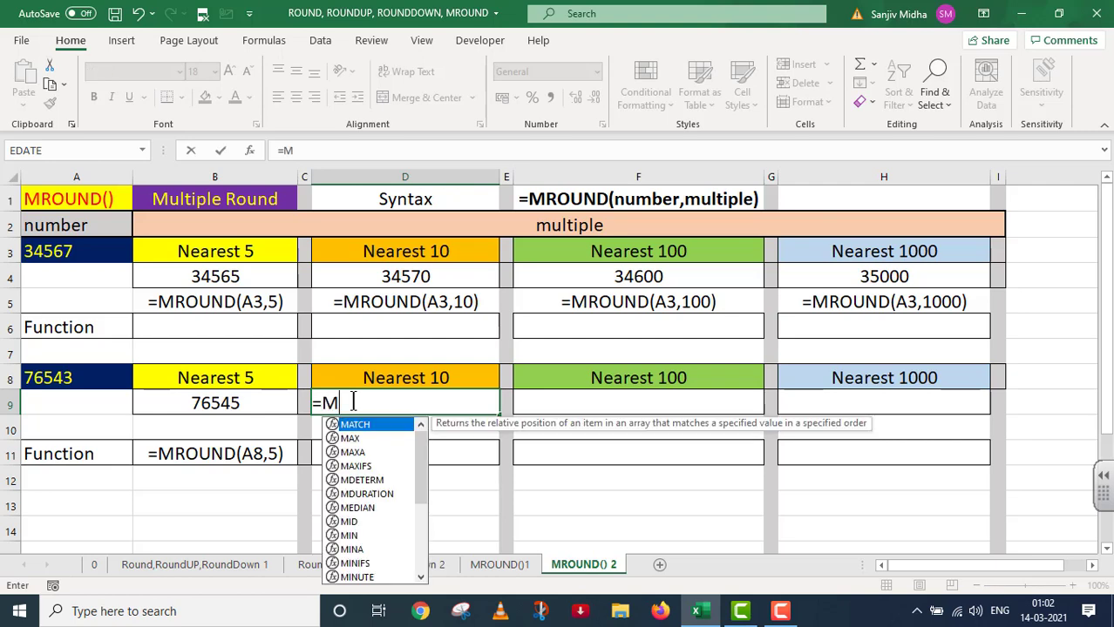
pyautogui.write('ROUND(')
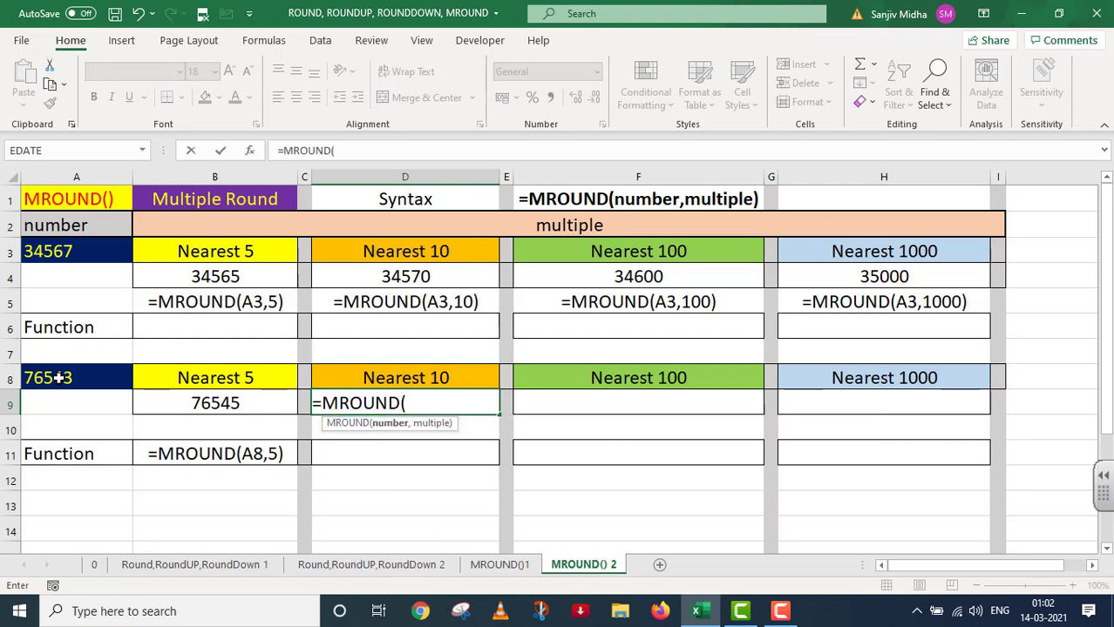
pyautogui.click(58, 377)
pyautogui.write(',')
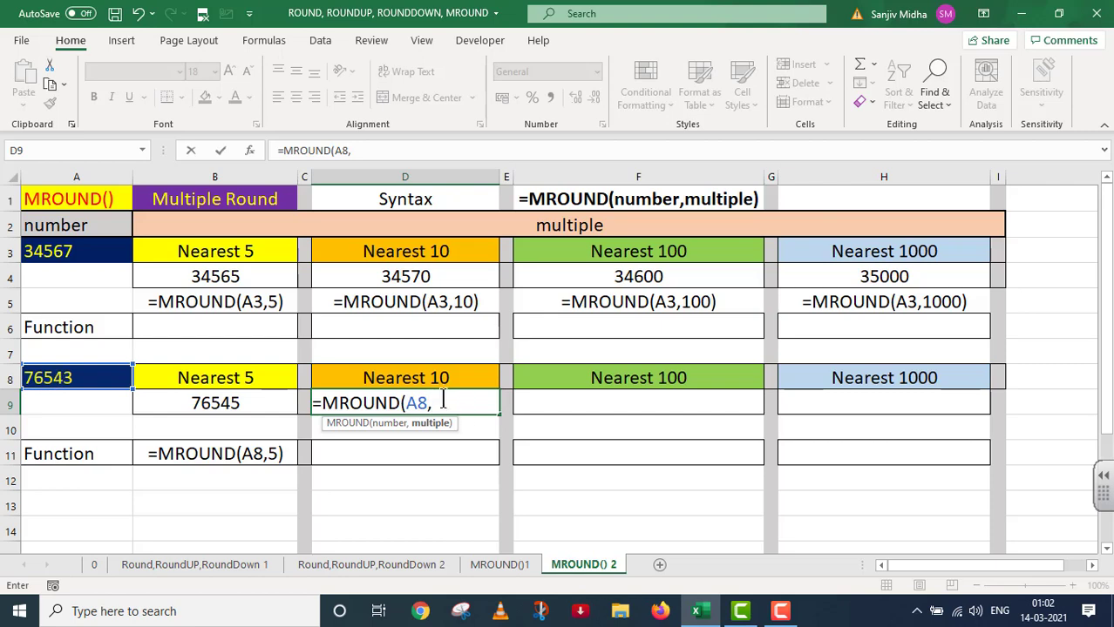
pyautogui.write('10)')
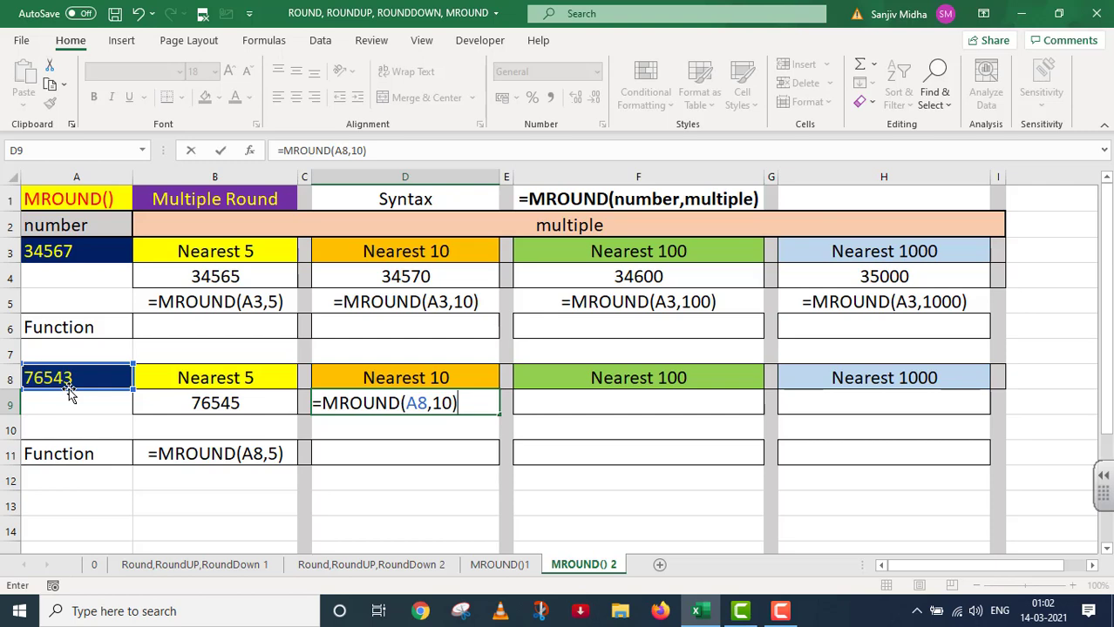
pyautogui.press('Return')
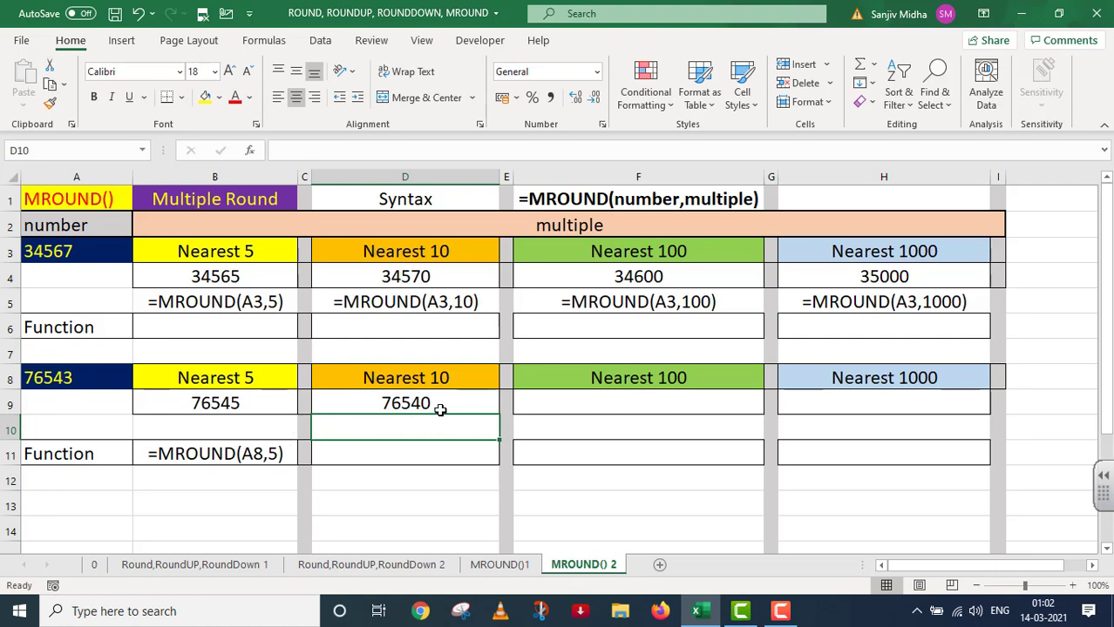
# Reveal the Nearest 10 formula text in D11 by applying the cell formatting of D9 to it.
pyautogui.click(413, 454)
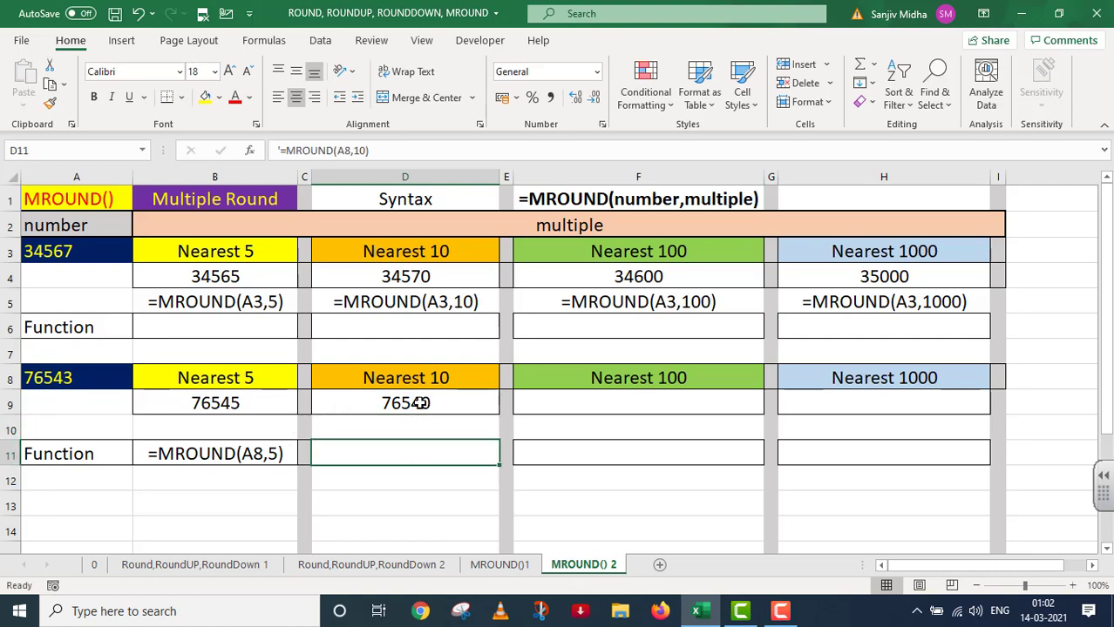
pyautogui.click(420, 402)
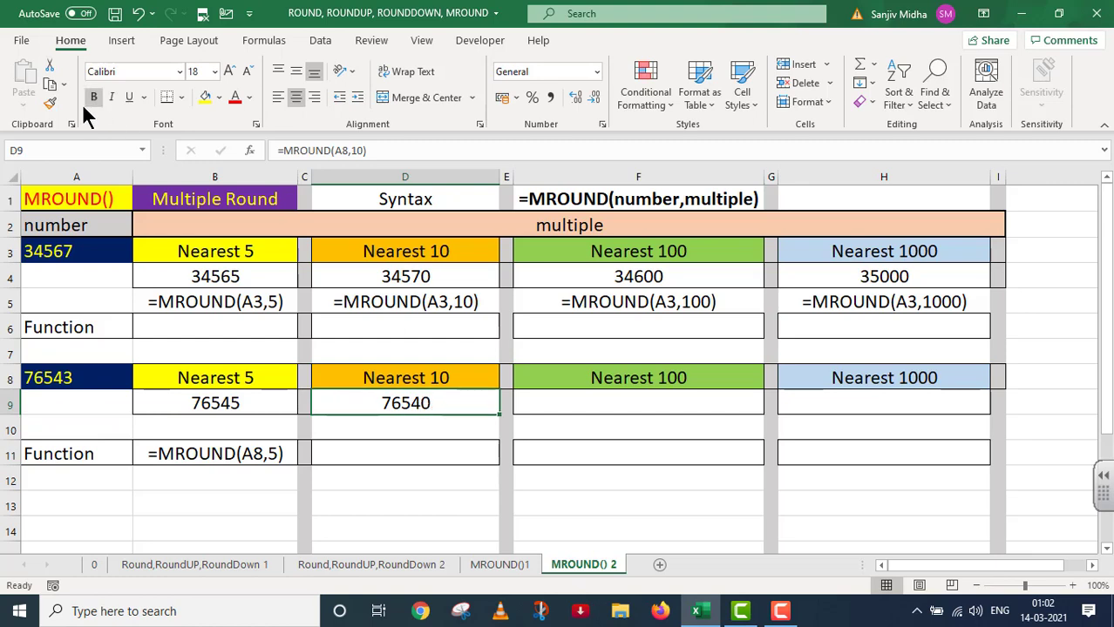
pyautogui.click(51, 103)
pyautogui.click(373, 450)
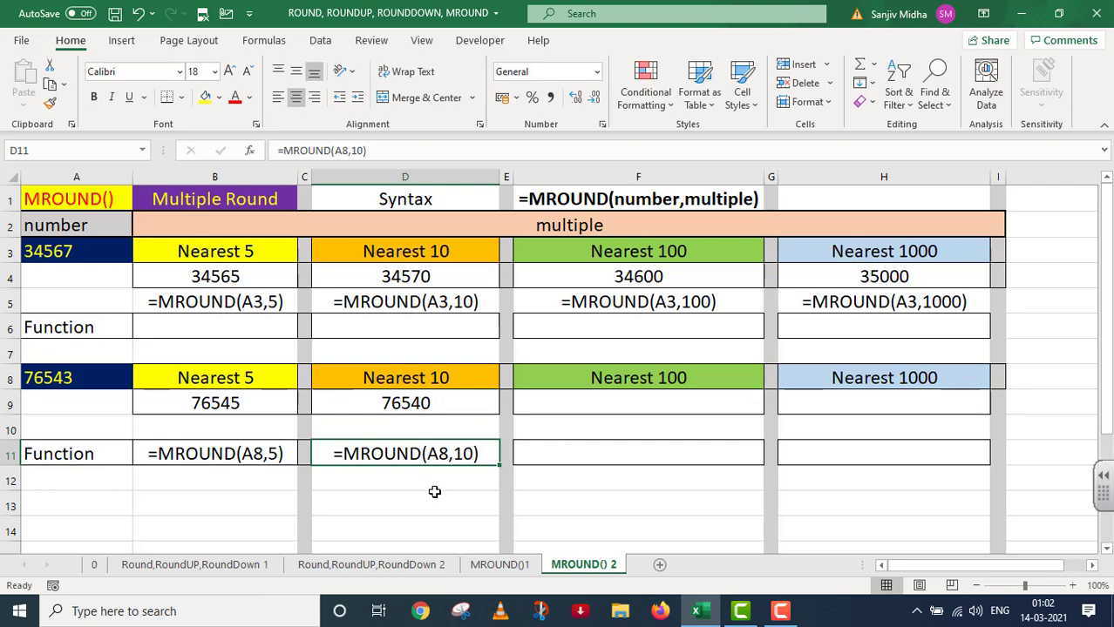
# Enter the formula =MROUND(A8,100) in F9 under Nearest 100.
pyautogui.click(598, 403)
pyautogui.write('=')
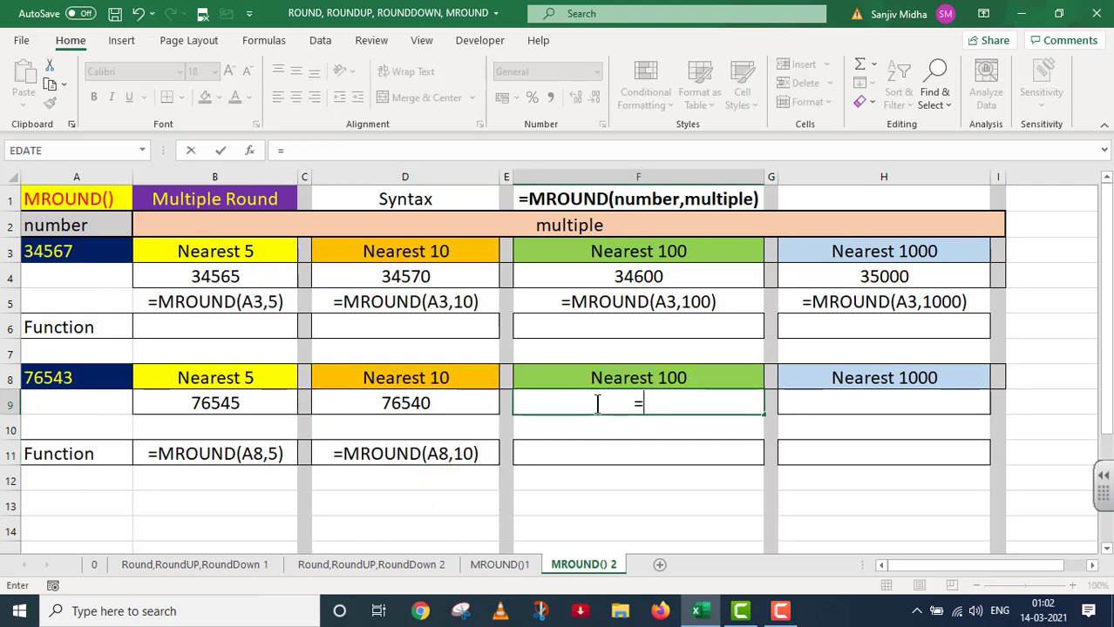
pyautogui.write('MROUND(')
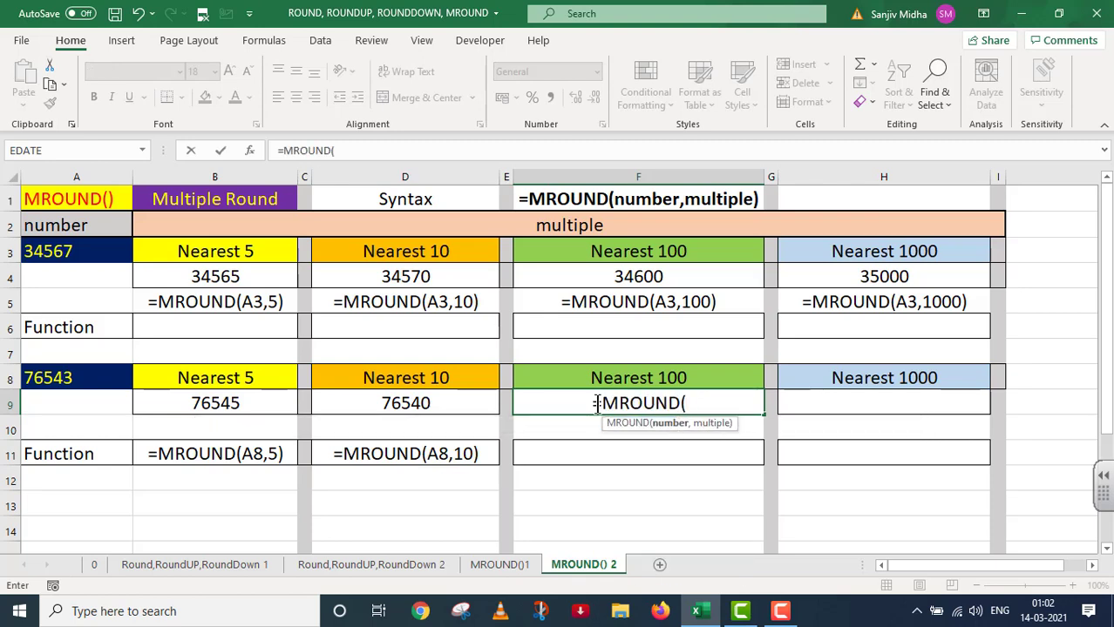
pyautogui.click(76, 377)
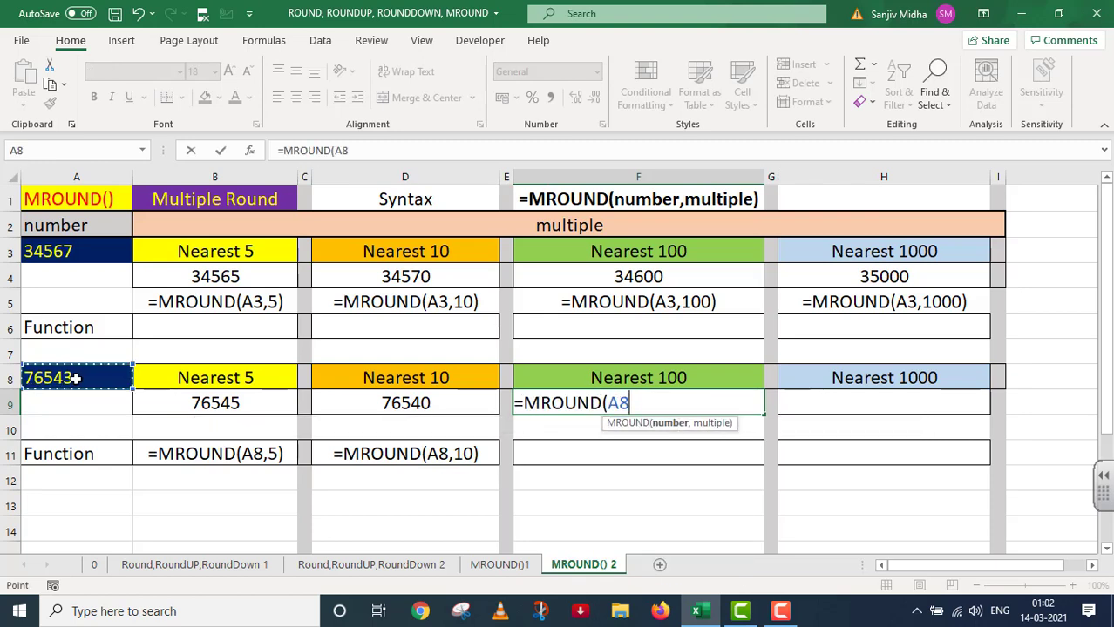
pyautogui.write(',')
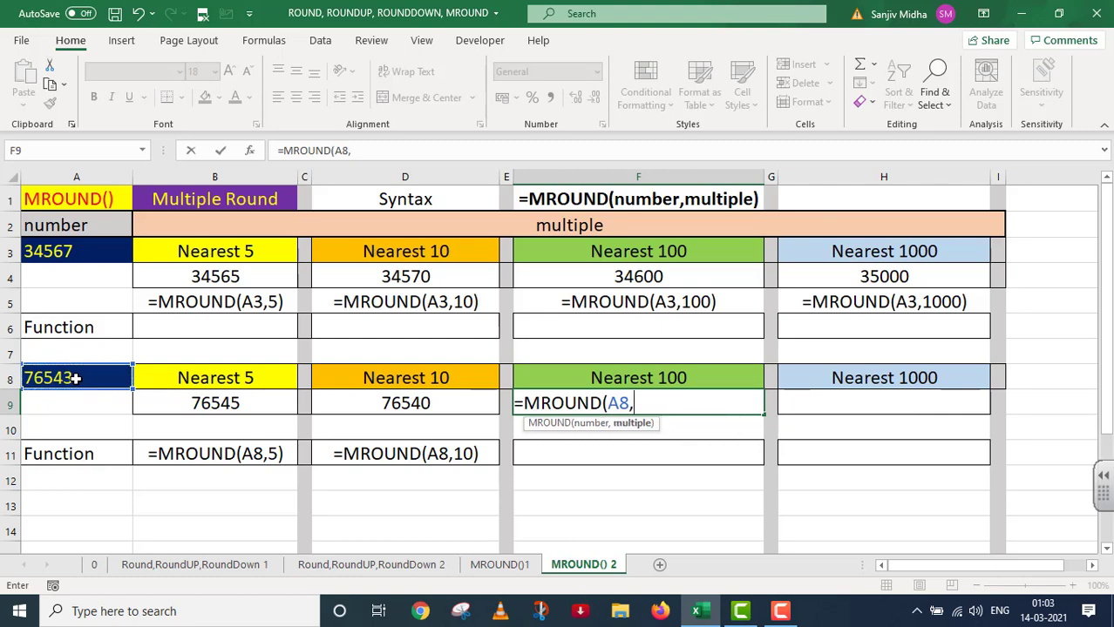
pyautogui.write('100)')
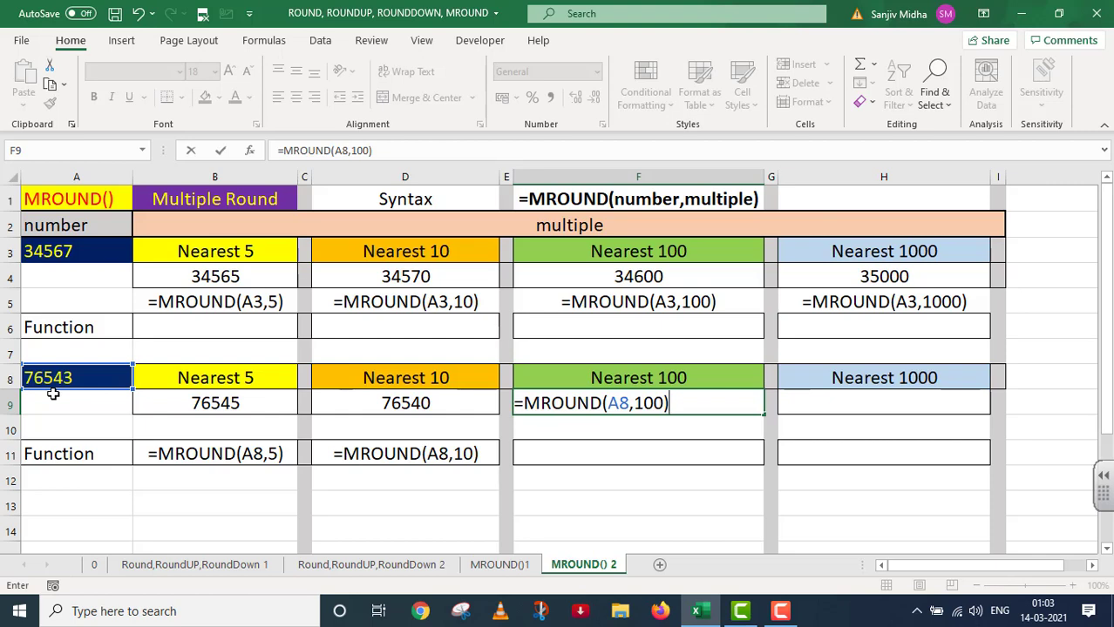
pyautogui.press('Return')
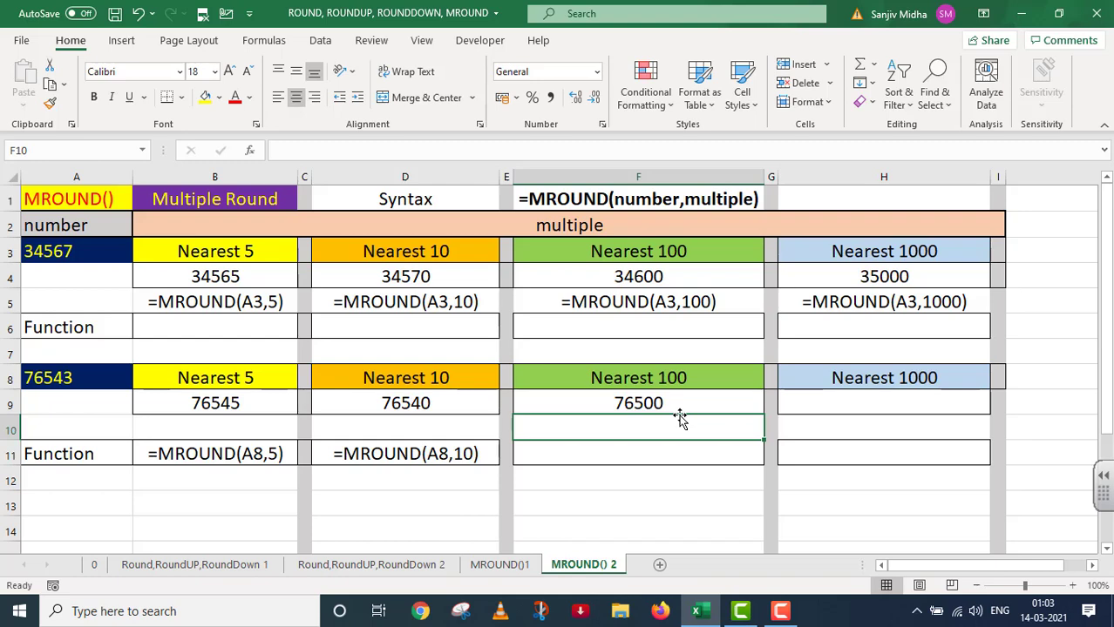
# Reveal the Nearest 100 formula text in F11 by applying the cell formatting of F9 to it.
pyautogui.press('Up')
pyautogui.press('Right')
pyautogui.press('Right')
pyautogui.press('Left')
pyautogui.press('Left')
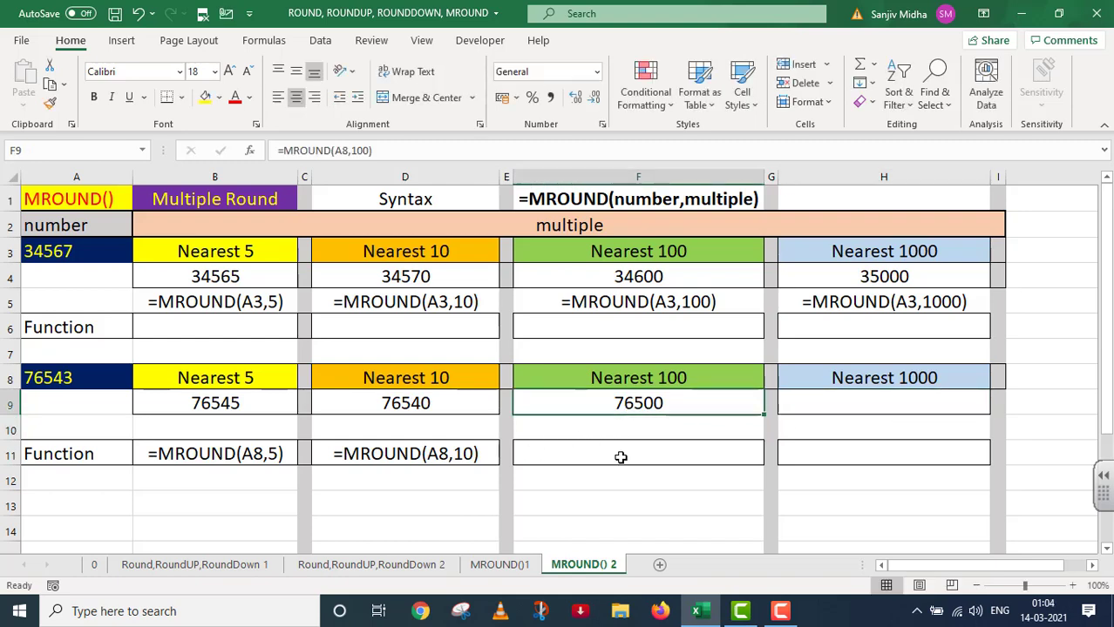
pyautogui.click(49, 102)
pyautogui.click(546, 446)
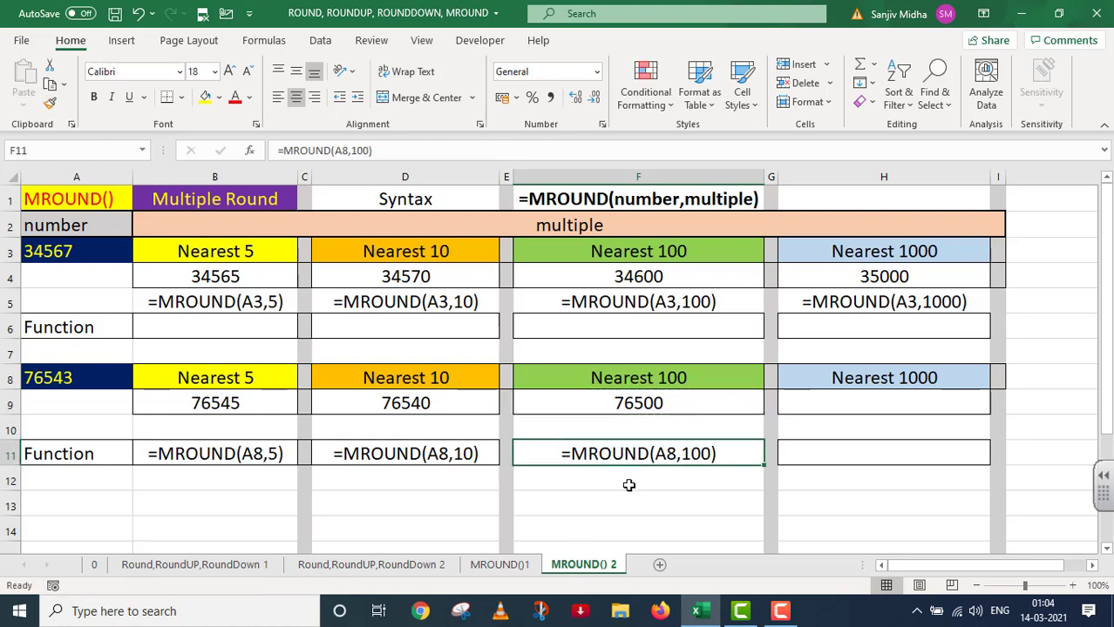
# Enter the formula =MROUND(A8,1000) in H9 under Nearest 1000.
pyautogui.doubleClick(813, 404)
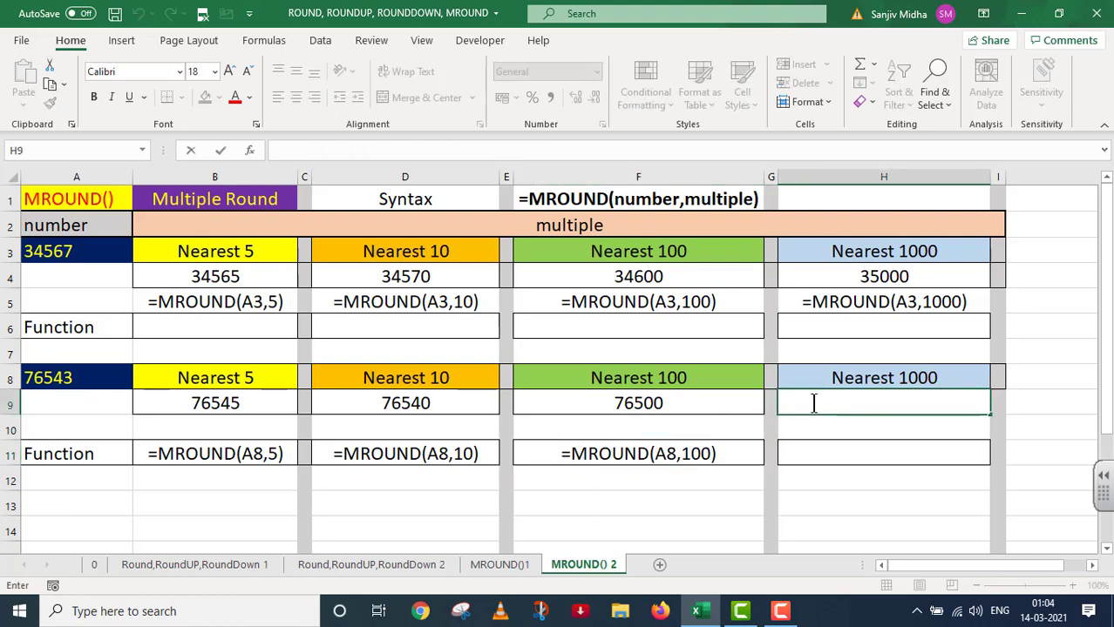
pyautogui.write('=MRO')
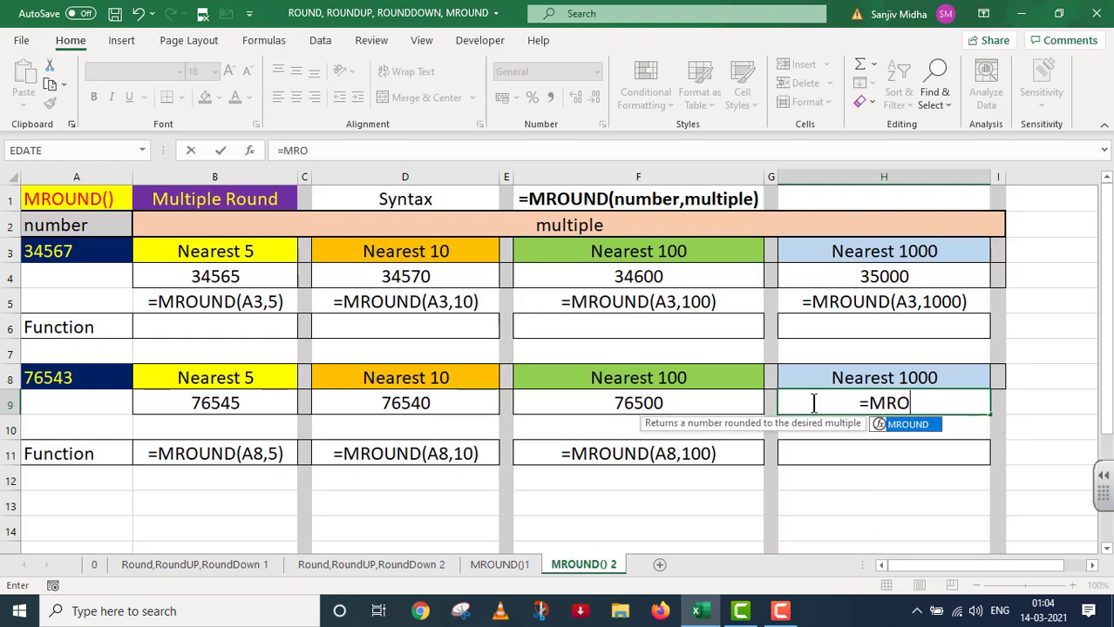
pyautogui.write('UND(')
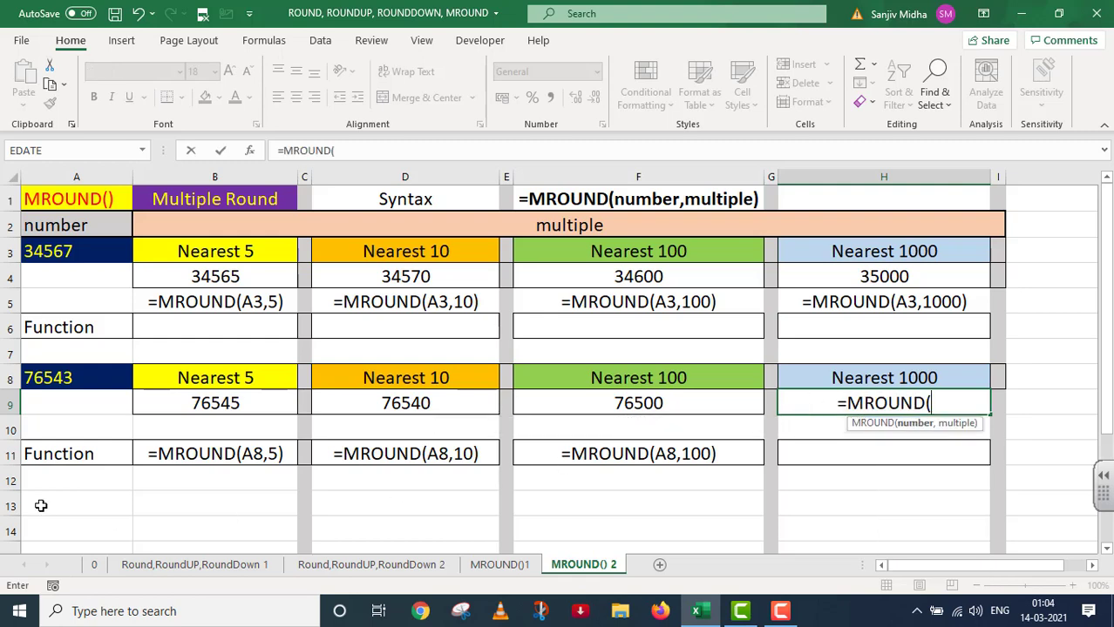
pyautogui.click(65, 383)
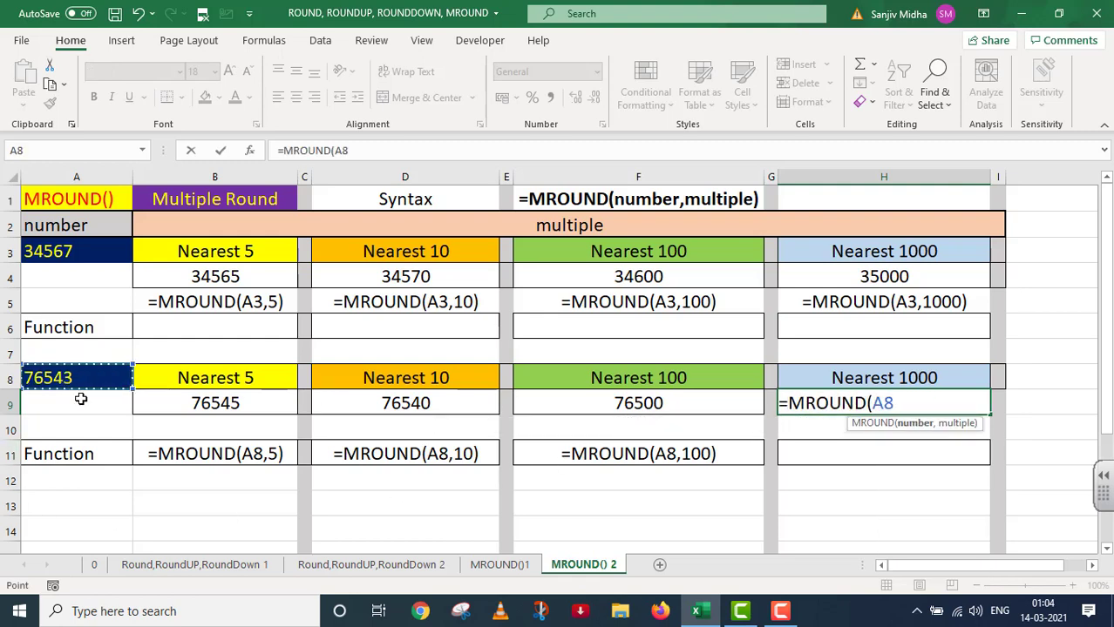
pyautogui.write(',1000')
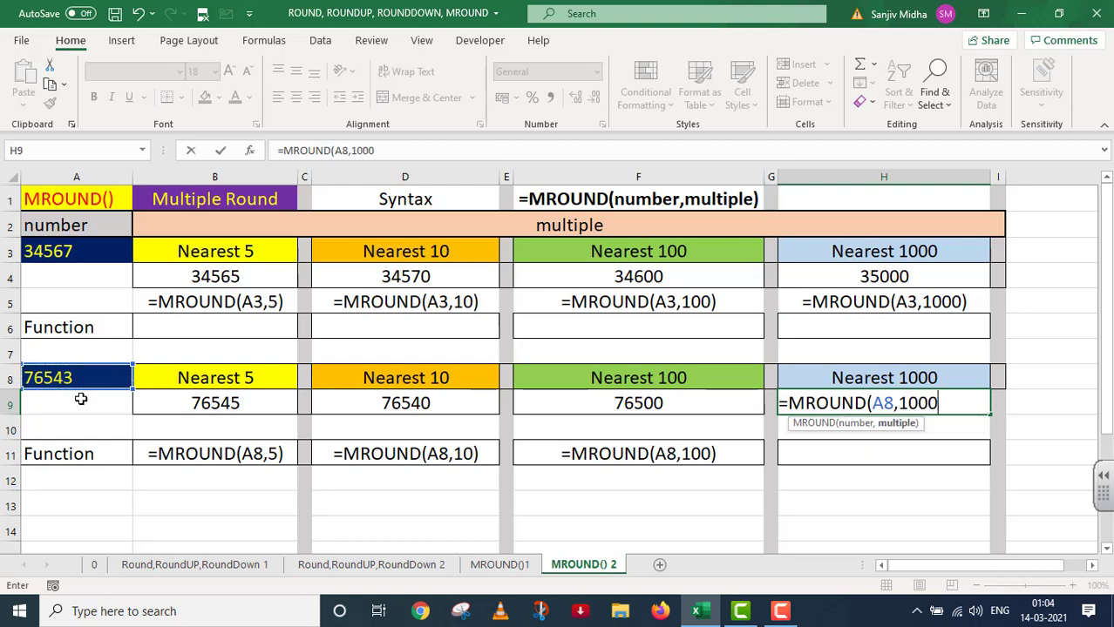
pyautogui.write(')')
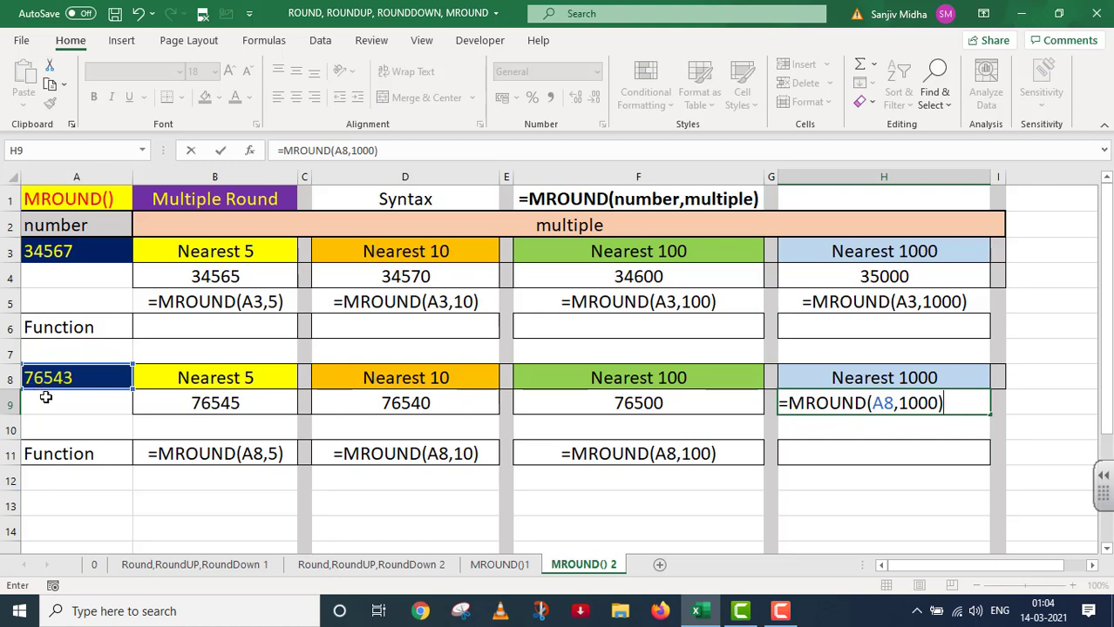
pyautogui.press('Return')
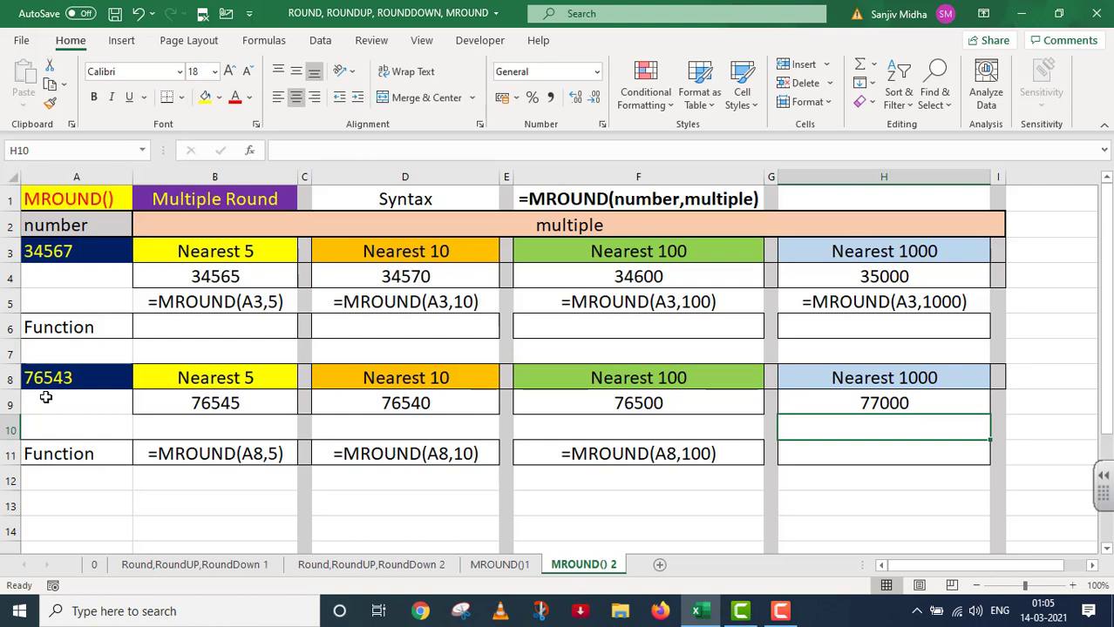
# Reveal the Nearest 1000 formula text in H11 by applying the cell formatting of H9 to it.
pyautogui.click(855, 402)
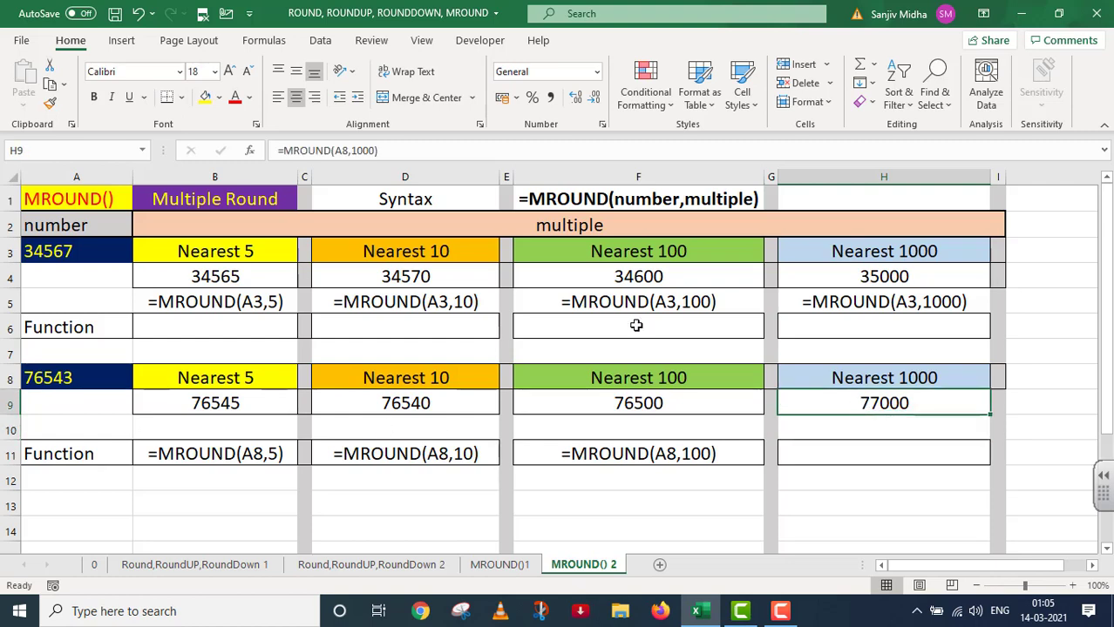
pyautogui.click(54, 104)
pyautogui.click(845, 448)
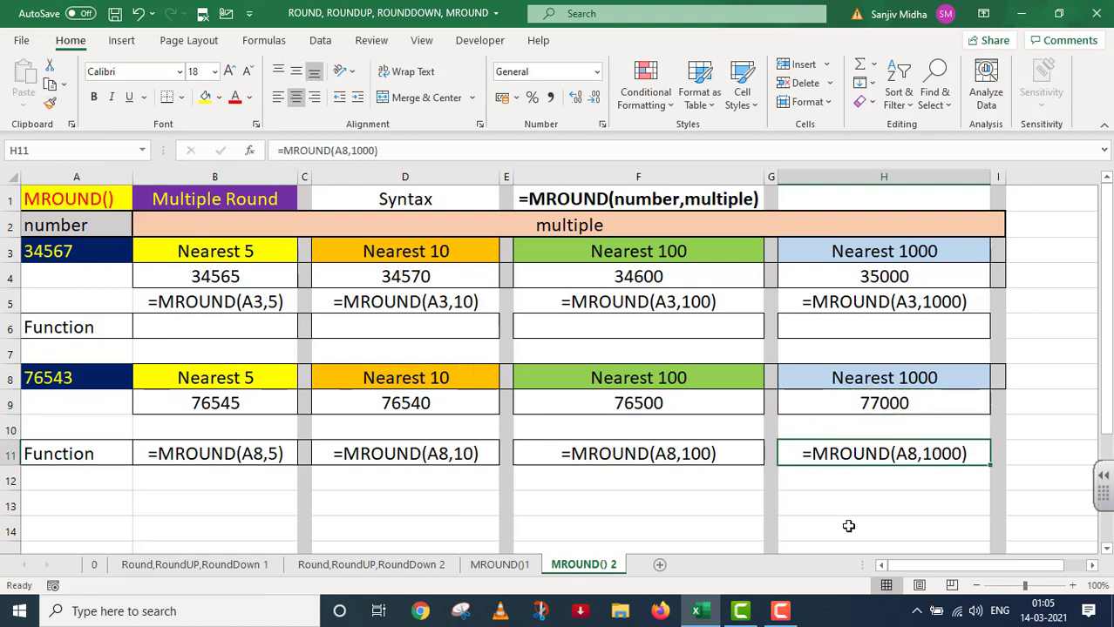